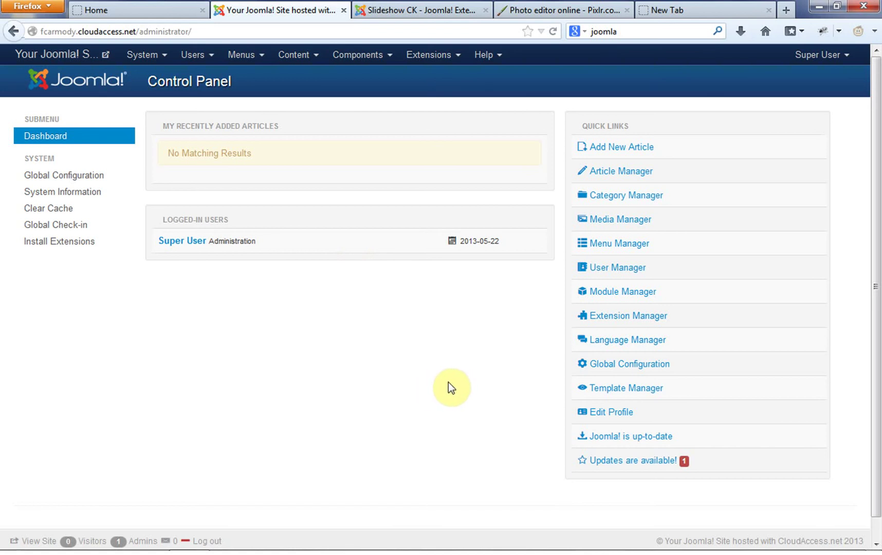
Compare the live AfterBurner front page and its address with the administrator Control Panel.
{"action": "left_click", "coordinate": [166, 9]}
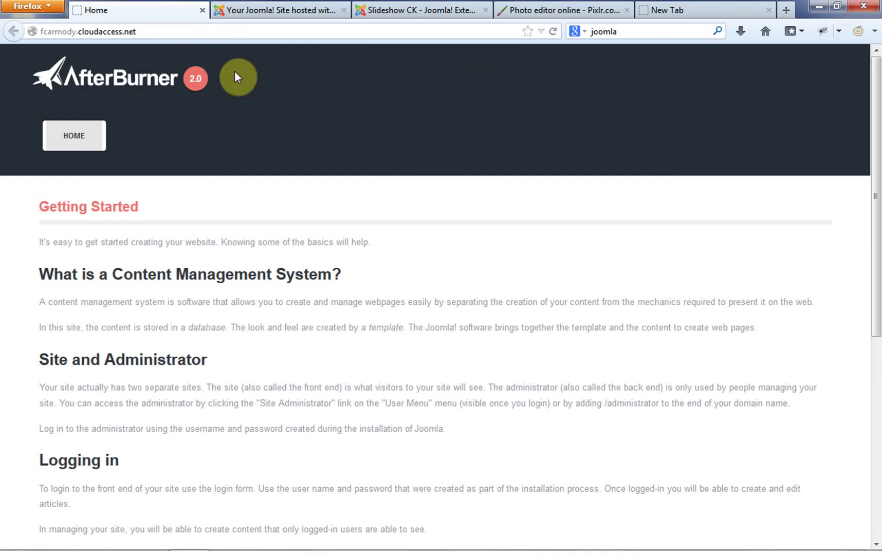
{"action": "left_click", "coordinate": [154, 31]}
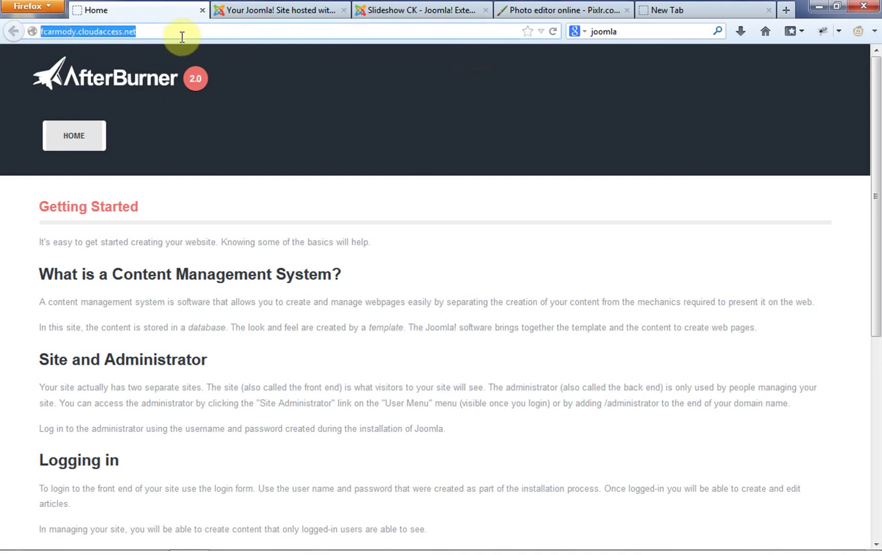
{"action": "left_click", "coordinate": [290, 10]}
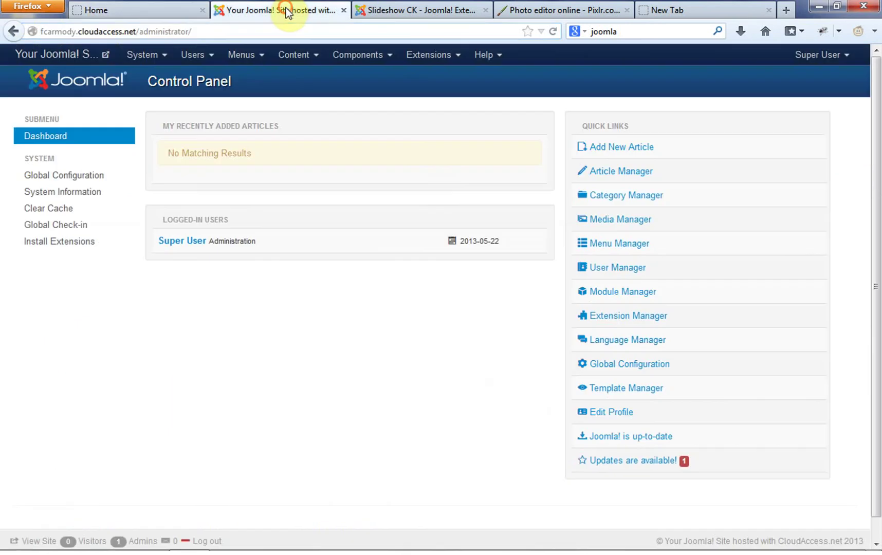
{"action": "left_click", "coordinate": [245, 31]}
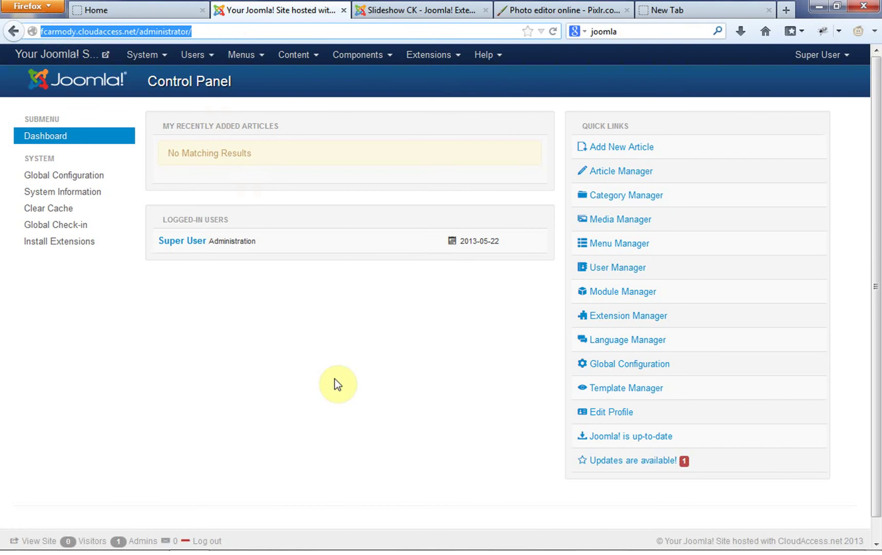
{"action": "left_click", "coordinate": [131, 8]}
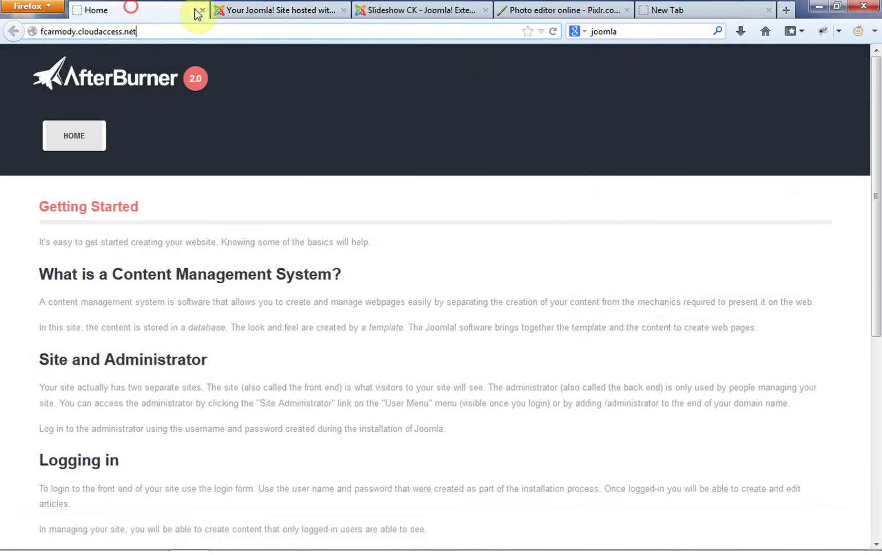
{"action": "left_click", "coordinate": [263, 10]}
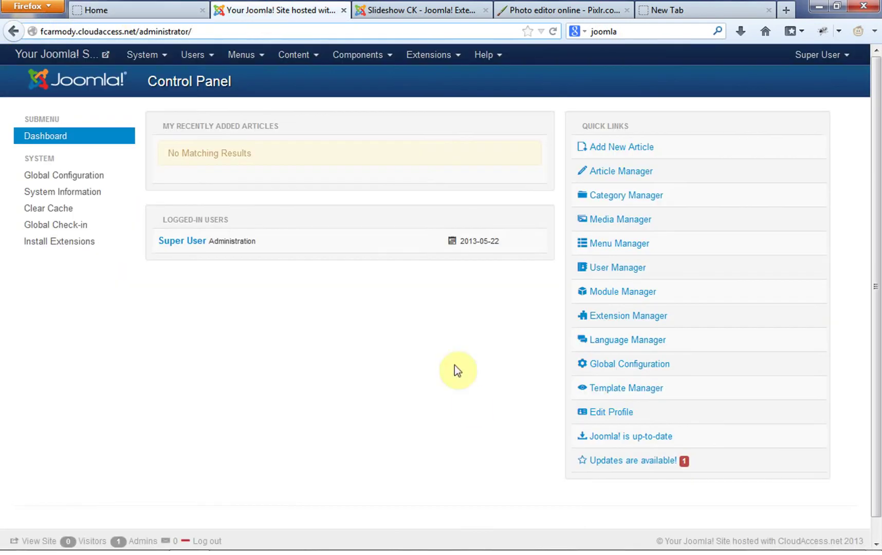
{"action": "left_click", "coordinate": [468, 401]}
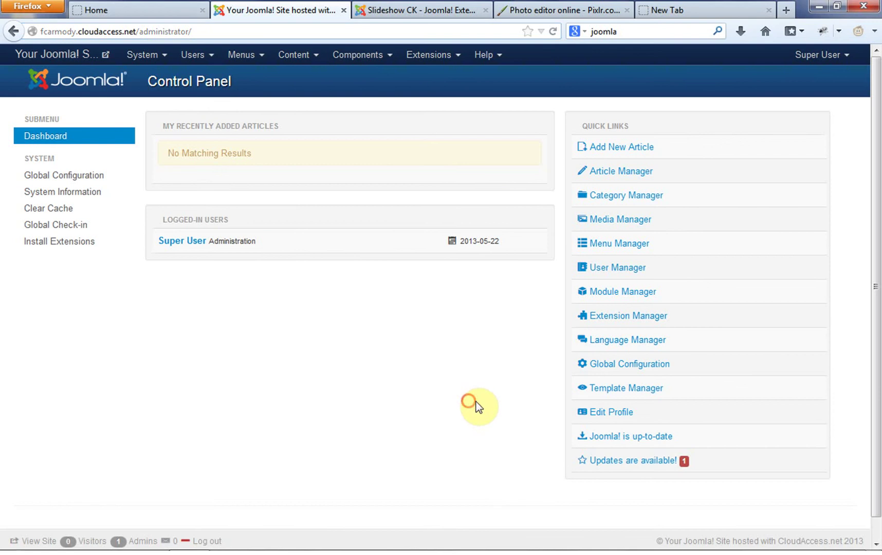
Open the Template Manager's list of installed templates and scroll to Rt_afterburner2.
{"action": "left_click", "coordinate": [437, 54]}
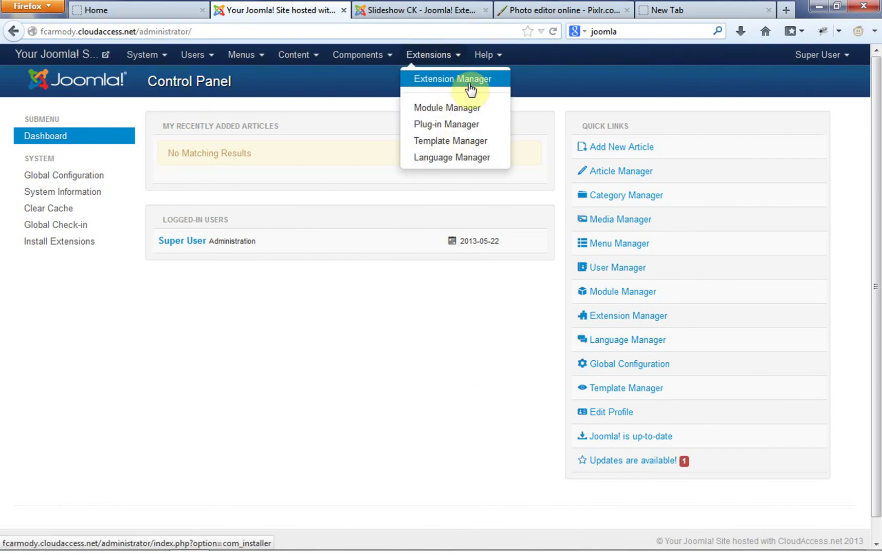
{"action": "left_click", "coordinate": [471, 145]}
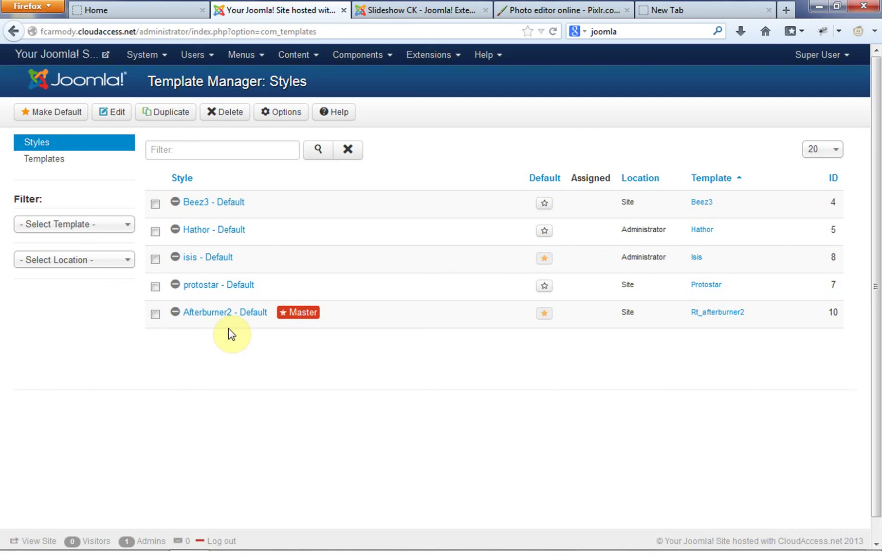
{"action": "left_click", "coordinate": [56, 163]}
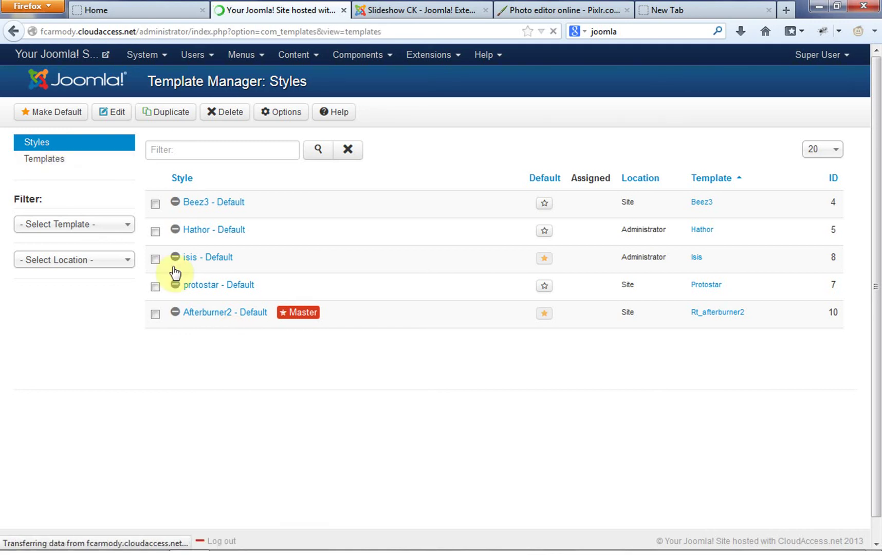
{"action": "scroll", "coordinate": [403, 337], "scroll_direction": "down", "scroll_amount": 10}
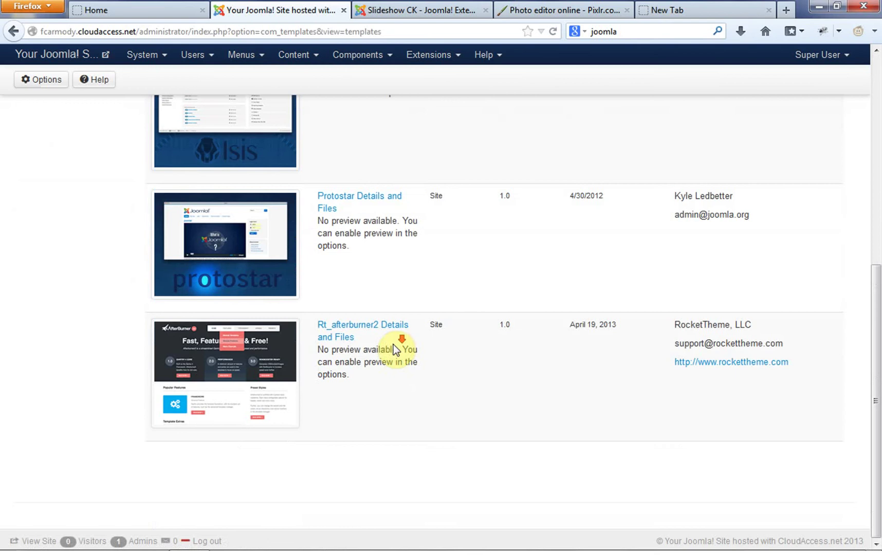
Open Rt_afterburner2's files and view the main page template source, leaving it unchanged.
{"action": "left_click", "coordinate": [354, 334]}
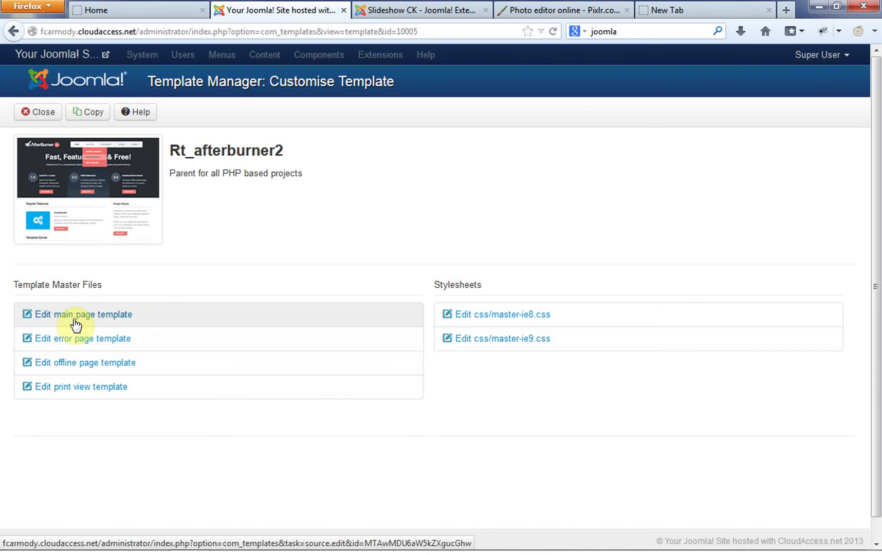
{"action": "left_click", "coordinate": [76, 323]}
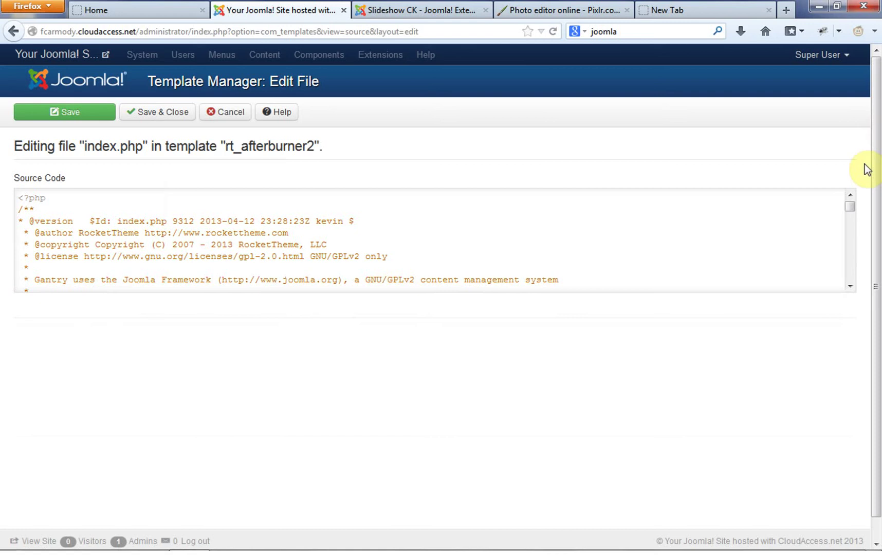
{"action": "left_click_drag", "start_coordinate": [852, 217], "coordinate": [855, 257]}
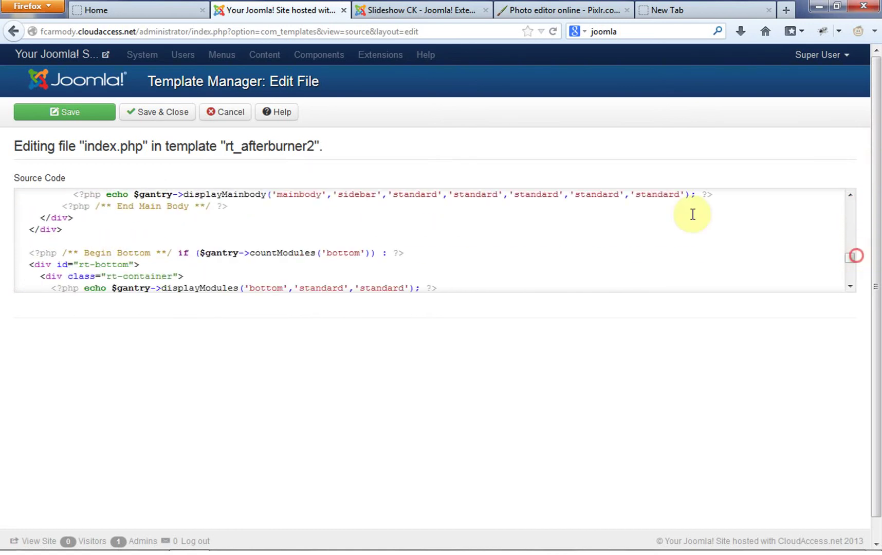
{"action": "left_click", "coordinate": [226, 111]}
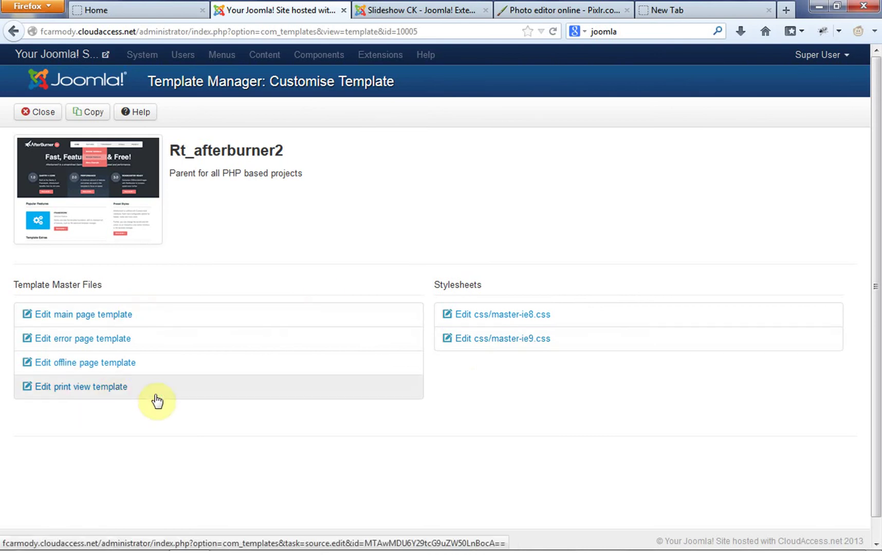
View the css/master-ie9.css source without changes, then return to the Templates list.
{"action": "left_click", "coordinate": [516, 339]}
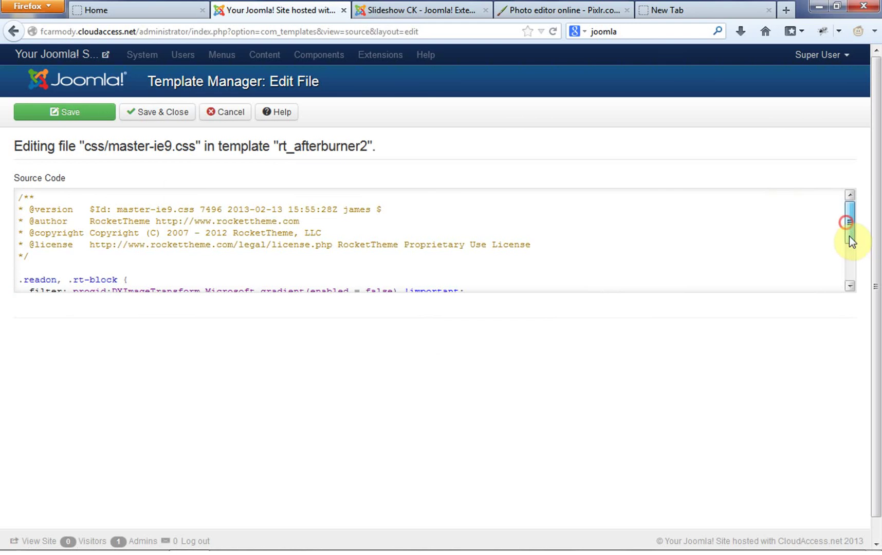
{"action": "left_click_drag", "start_coordinate": [850, 236], "coordinate": [782, 186]}
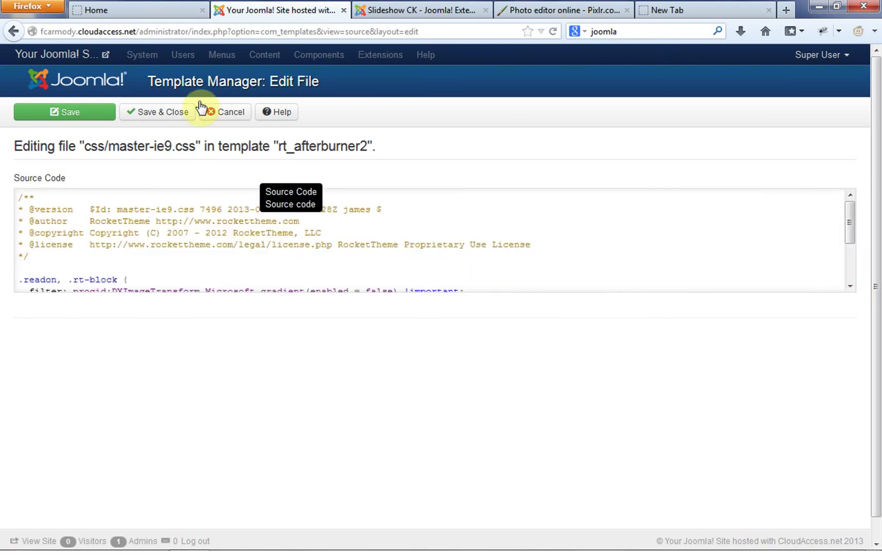
{"action": "left_click", "coordinate": [233, 115]}
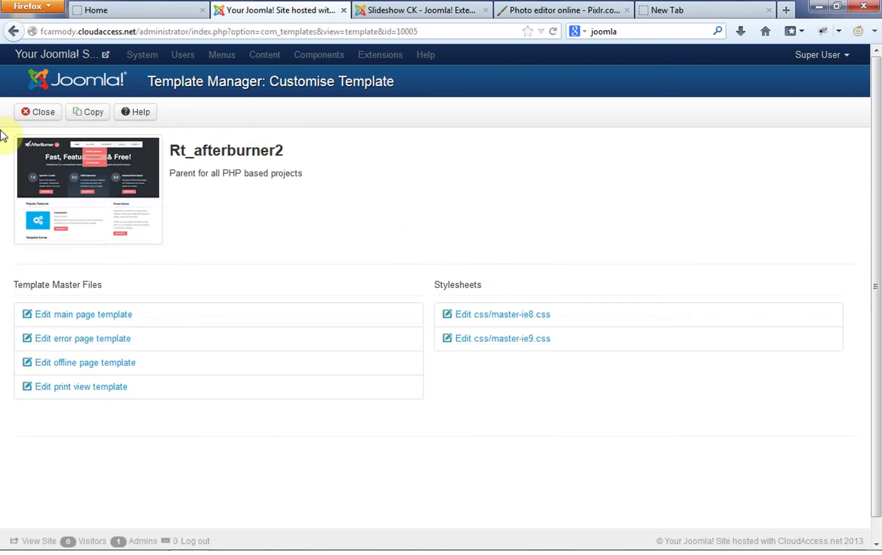
{"action": "left_click", "coordinate": [39, 112]}
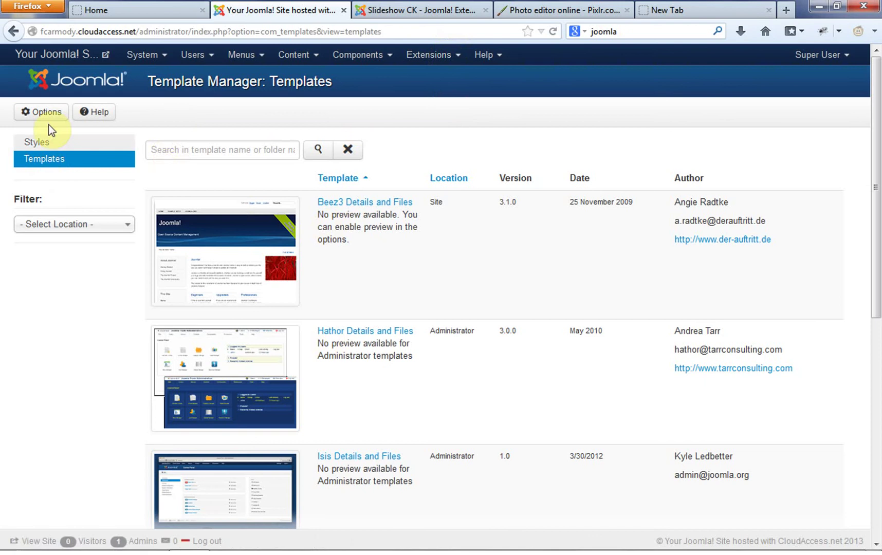
Open the Afterburner2 - Default style and check Logo Type options, keeping Afterburner2 Template.
{"action": "left_click", "coordinate": [29, 146]}
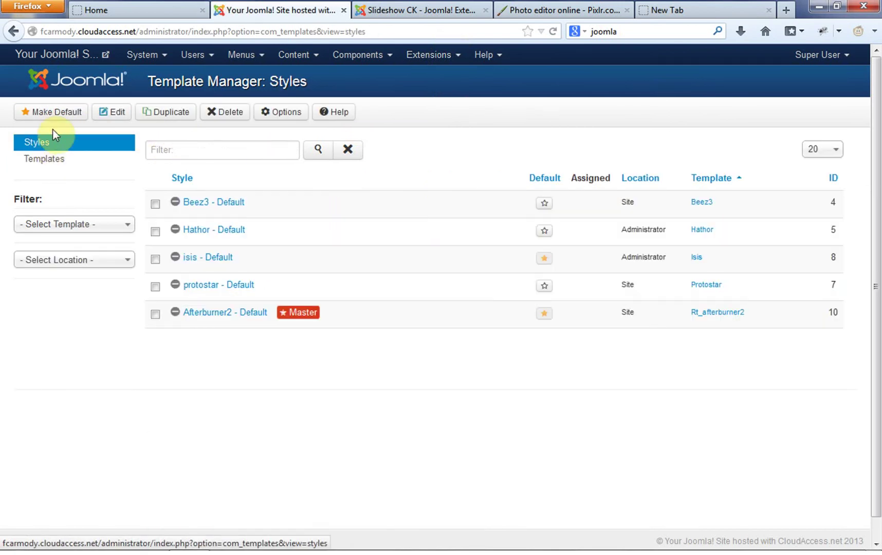
{"action": "left_click", "coordinate": [240, 316]}
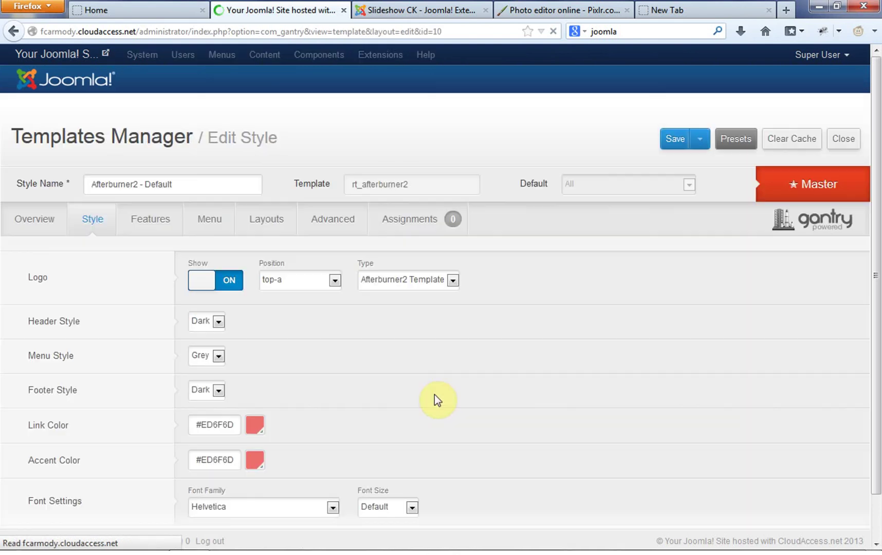
{"action": "left_click", "coordinate": [455, 351]}
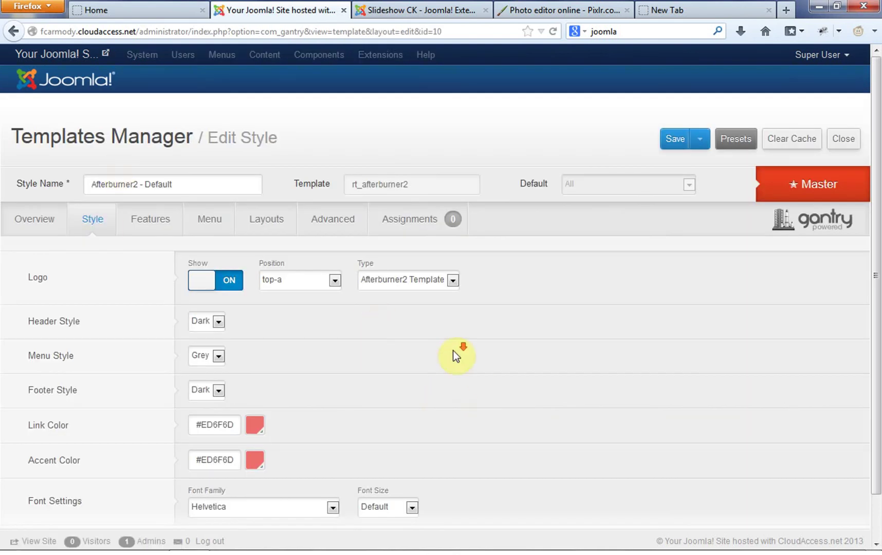
{"action": "left_click", "coordinate": [451, 352]}
{"action": "left_click", "coordinate": [417, 375]}
{"action": "left_click", "coordinate": [452, 281]}
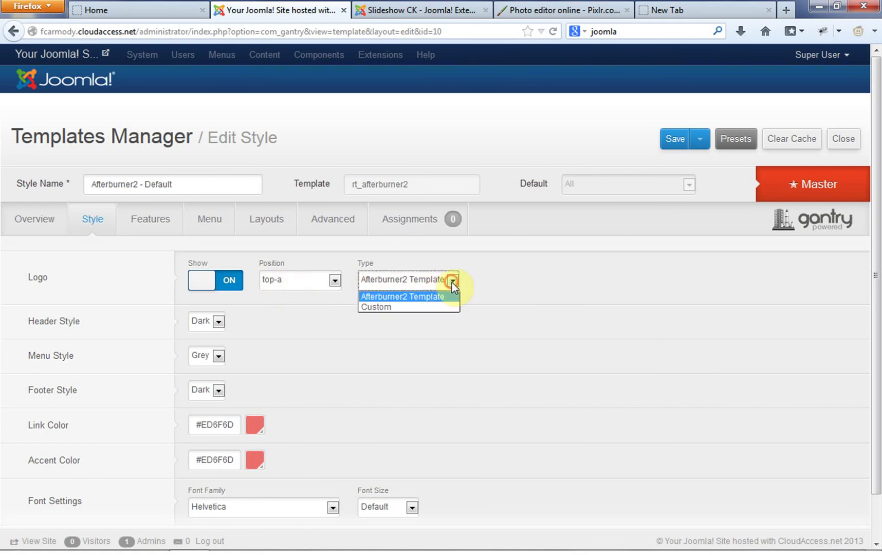
{"action": "left_click", "coordinate": [523, 283]}
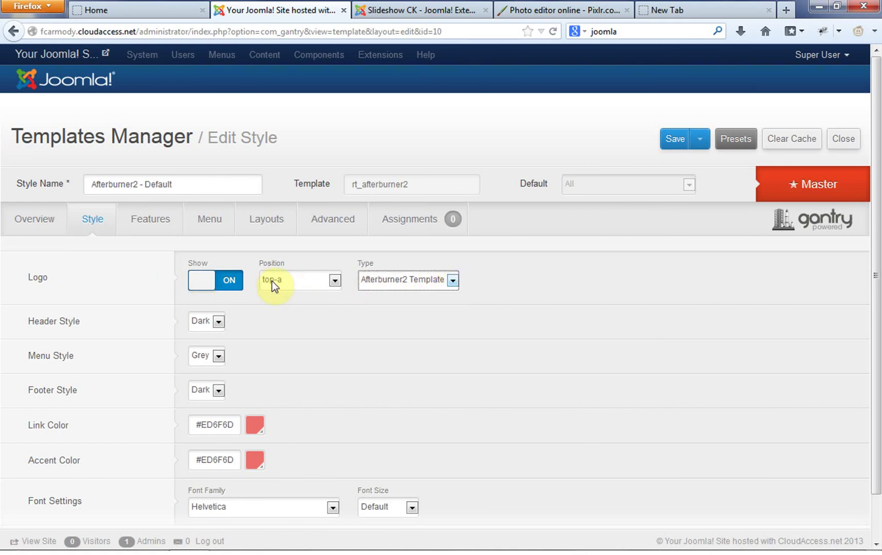
Review the Layouts position settings, then scroll the front-end Home page for comparison.
{"action": "left_click", "coordinate": [257, 222]}
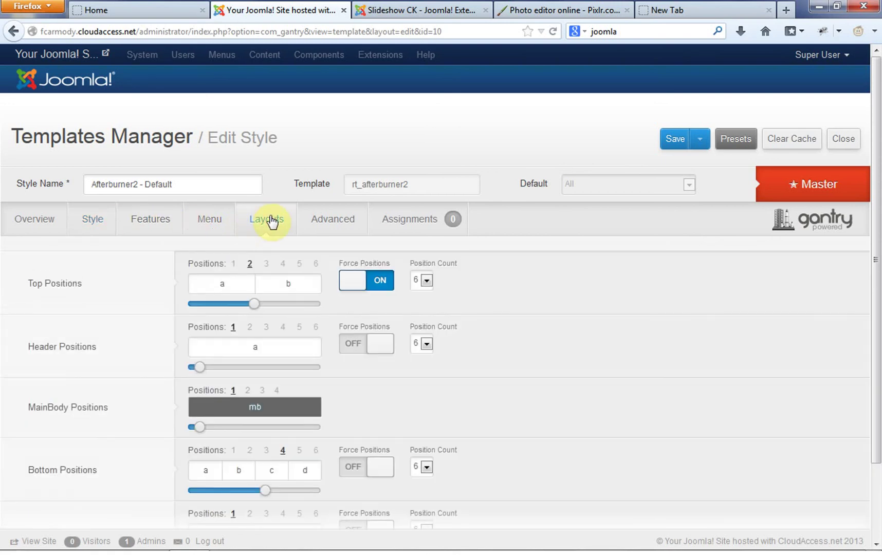
{"action": "scroll", "coordinate": [453, 333], "scroll_direction": "down", "scroll_amount": 3}
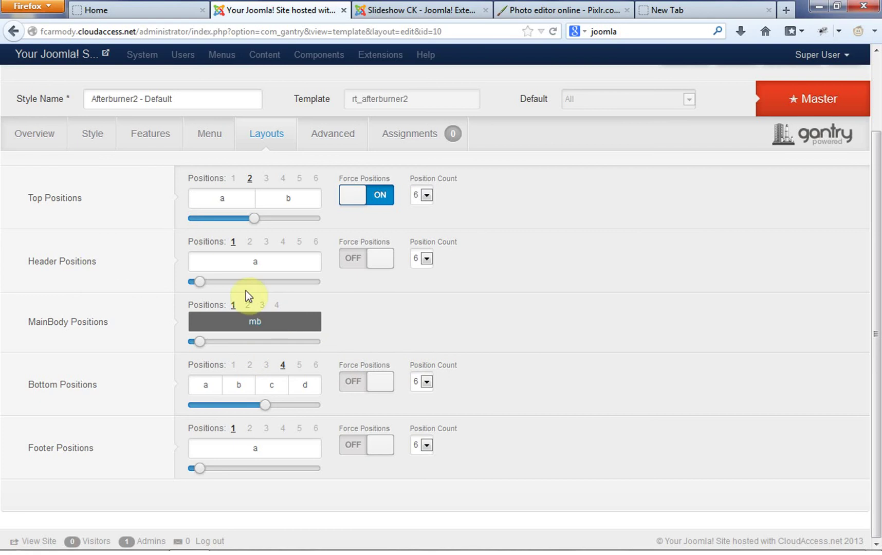
{"action": "mouse_move", "coordinate": [254, 225]}
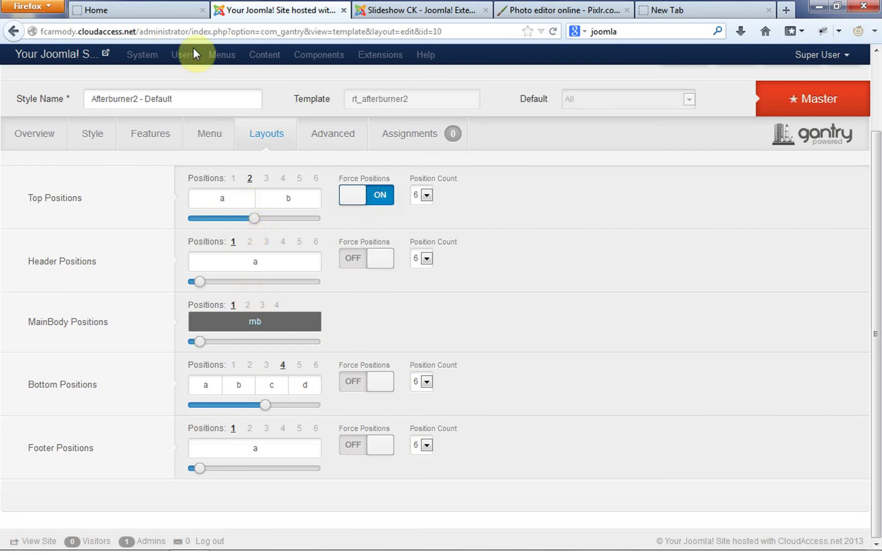
{"action": "mouse_move", "coordinate": [85, 205]}
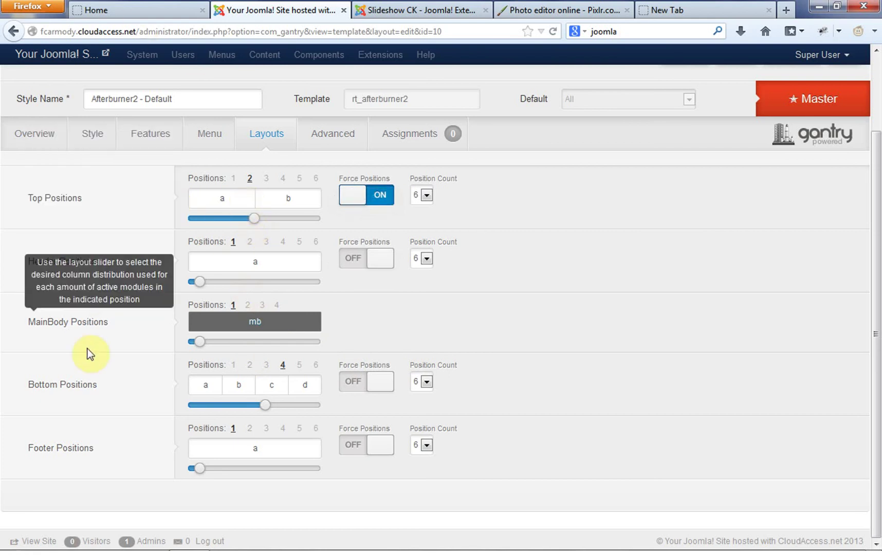
{"action": "left_click", "coordinate": [95, 11]}
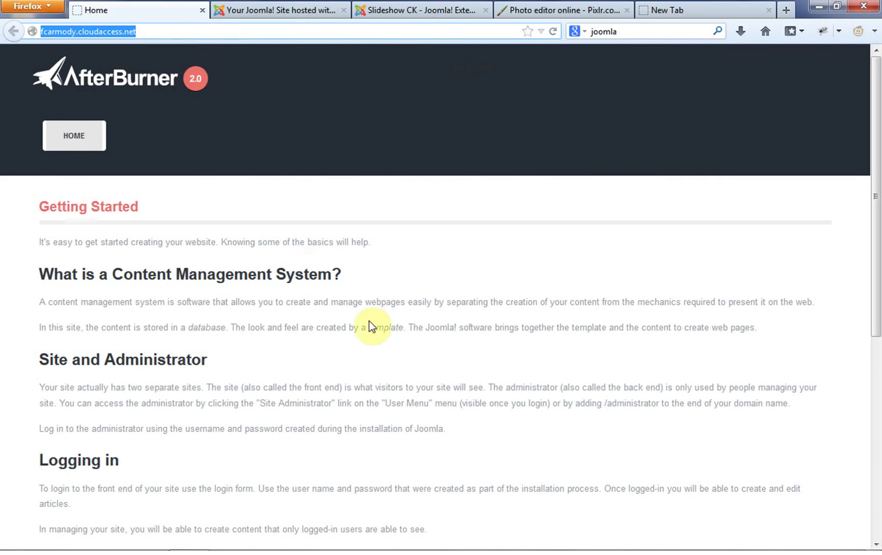
{"action": "scroll", "coordinate": [362, 324], "scroll_direction": "down", "scroll_amount": 2}
{"action": "scroll", "coordinate": [362, 324], "scroll_direction": "down", "scroll_amount": 4}
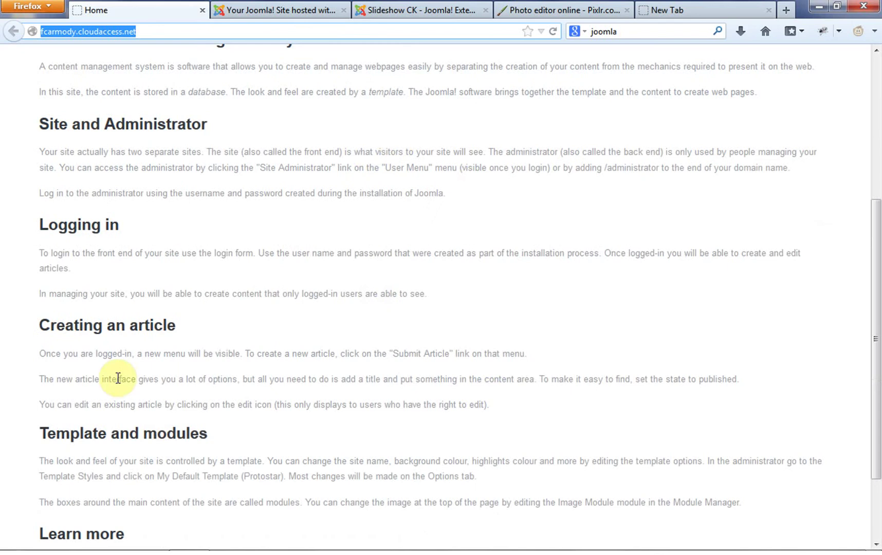
{"action": "scroll", "coordinate": [237, 315], "scroll_direction": "down", "scroll_amount": 3}
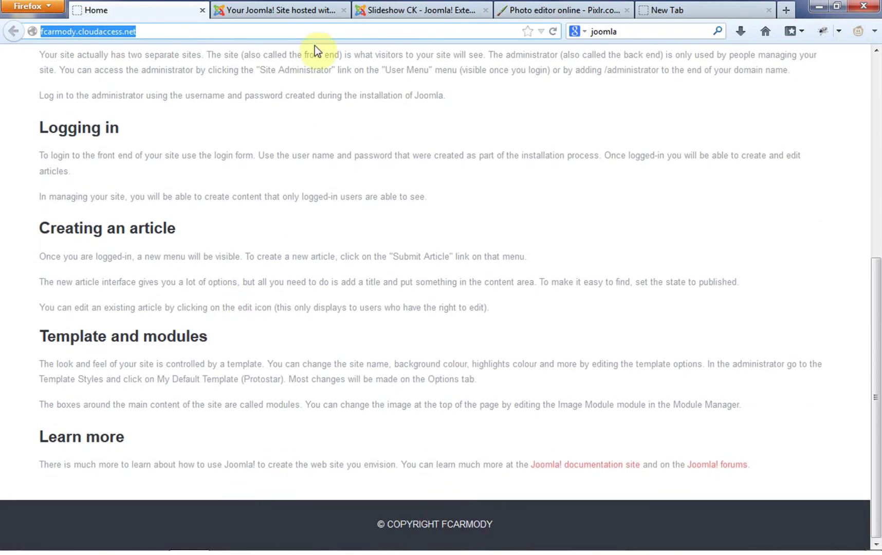
Back in the style editor, try the Top Positions slider, leaving it split a and b.
{"action": "left_click", "coordinate": [304, 12]}
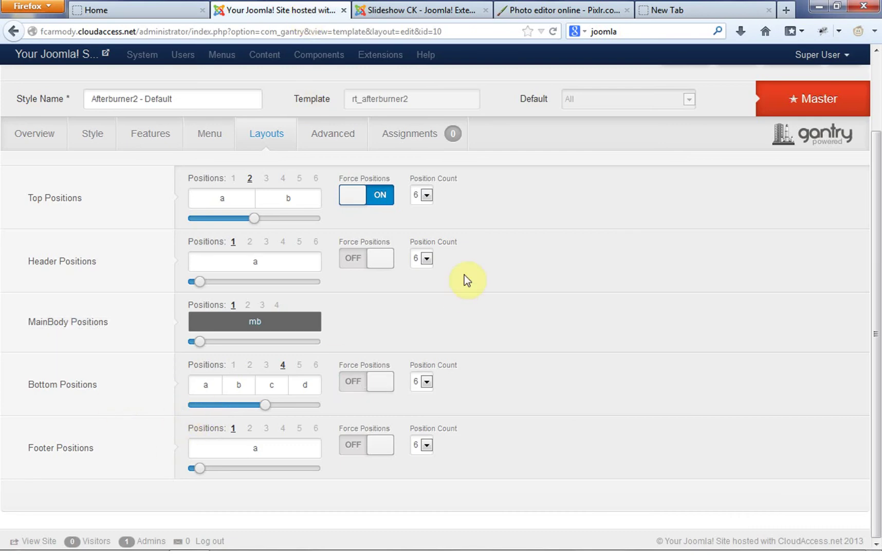
{"action": "mouse_move", "coordinate": [256, 224]}
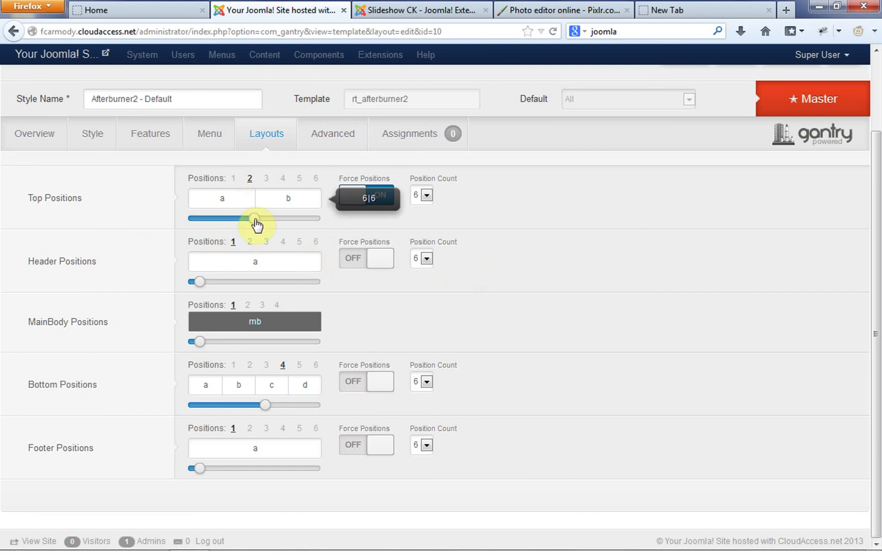
{"action": "left_click_drag", "start_coordinate": [274, 222], "coordinate": [255, 224]}
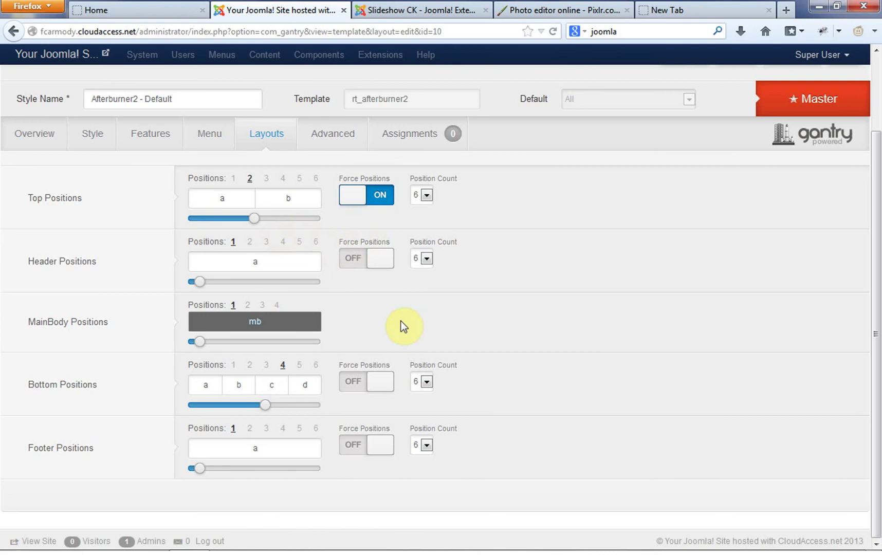
{"action": "scroll", "coordinate": [539, 322], "scroll_direction": "up", "scroll_amount": 3}
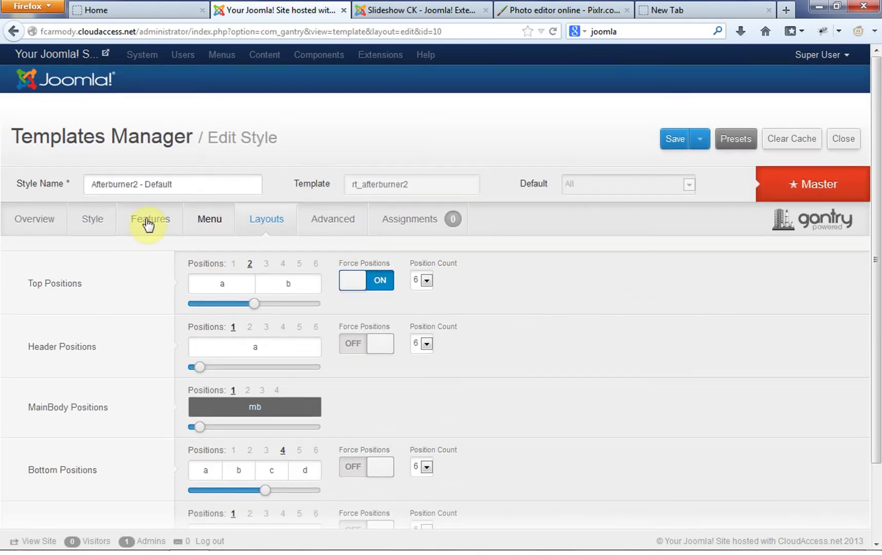
Compare the template's Style and Menu settings with the front-end home page.
{"action": "left_click", "coordinate": [93, 219]}
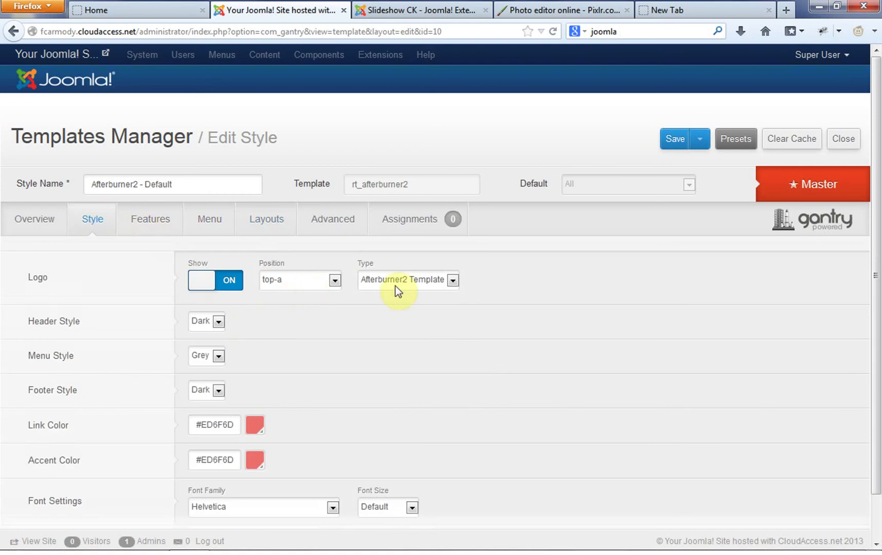
{"action": "left_click", "coordinate": [206, 13]}
{"action": "scroll", "coordinate": [256, 157], "scroll_direction": "up", "scroll_amount": 10}
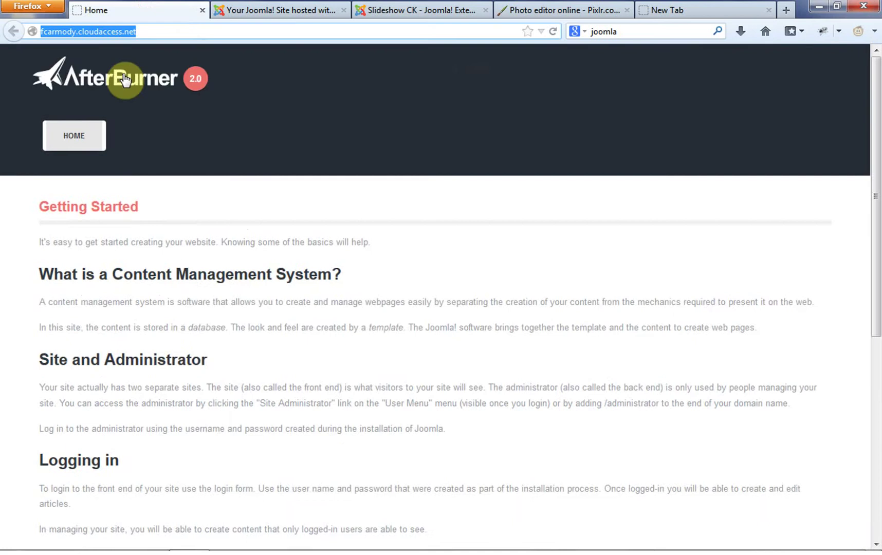
{"action": "left_click", "coordinate": [252, 10]}
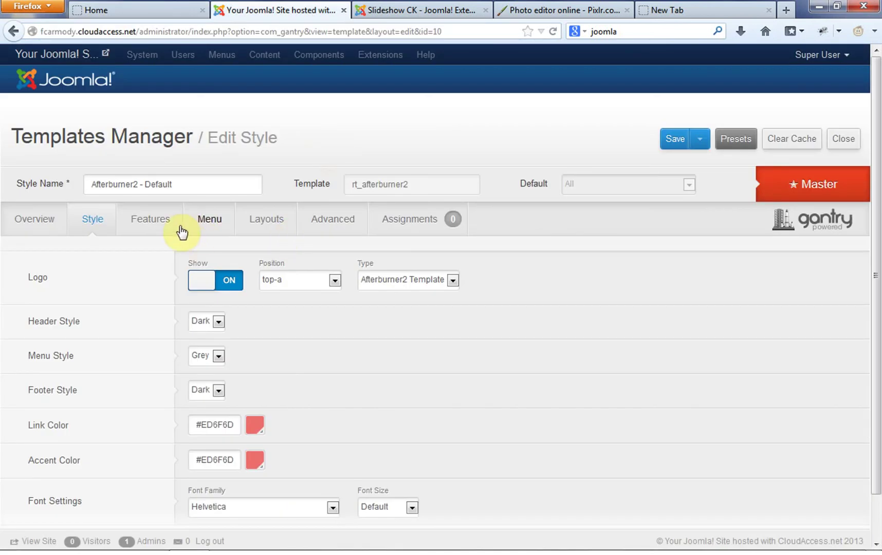
{"action": "left_click", "coordinate": [207, 221]}
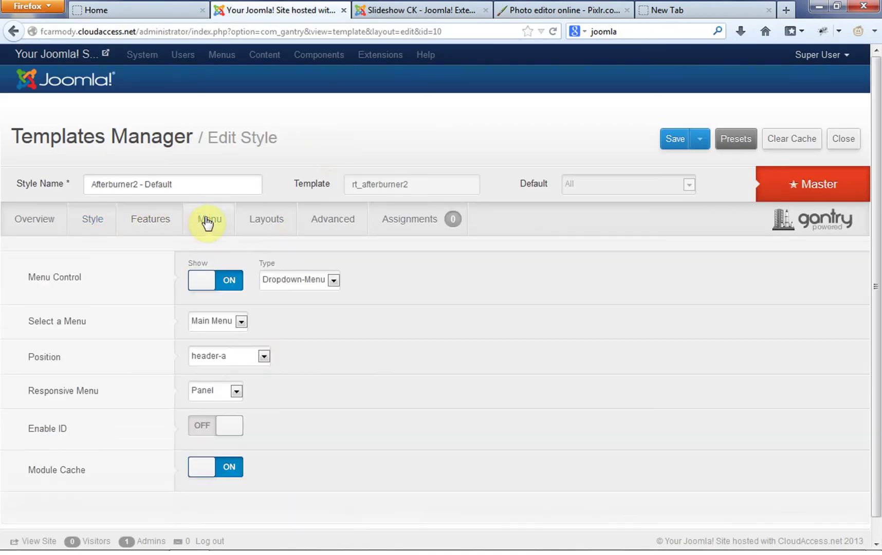
{"action": "left_click", "coordinate": [174, 15]}
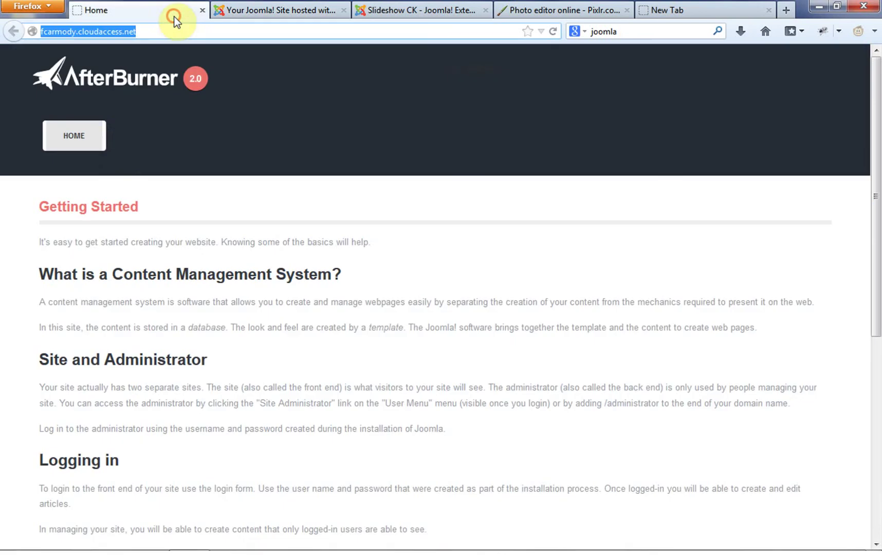
{"action": "left_click", "coordinate": [285, 14]}
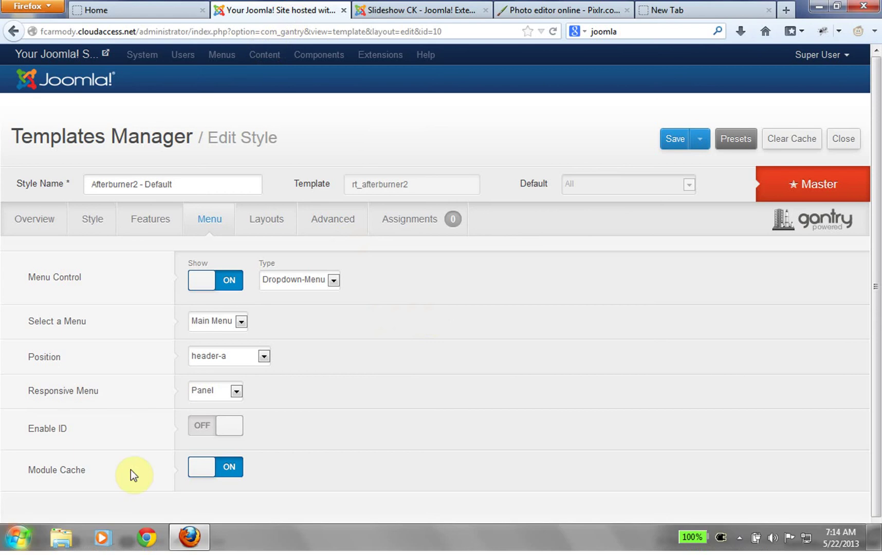
Start Snipping Tool and capture the AfterBurner logo area of the site header.
{"action": "left_click", "coordinate": [18, 538]}
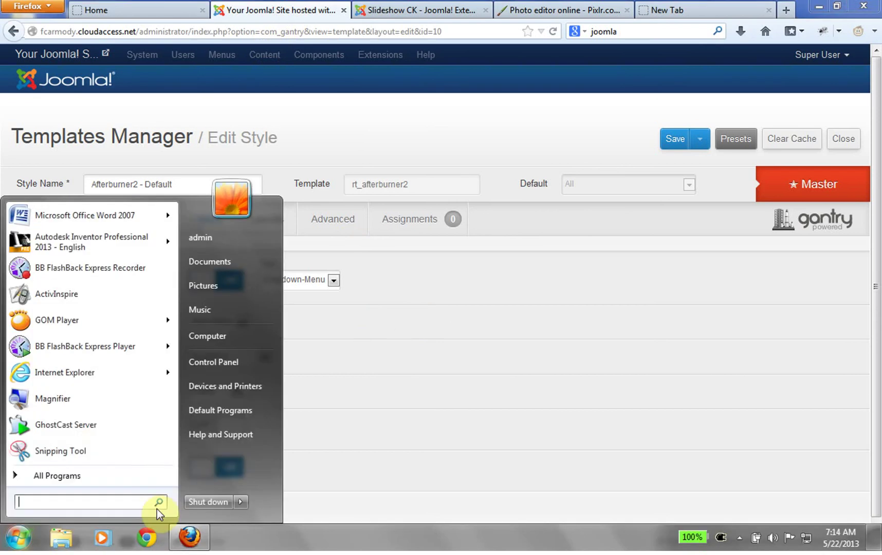
{"action": "left_click", "coordinate": [411, 409]}
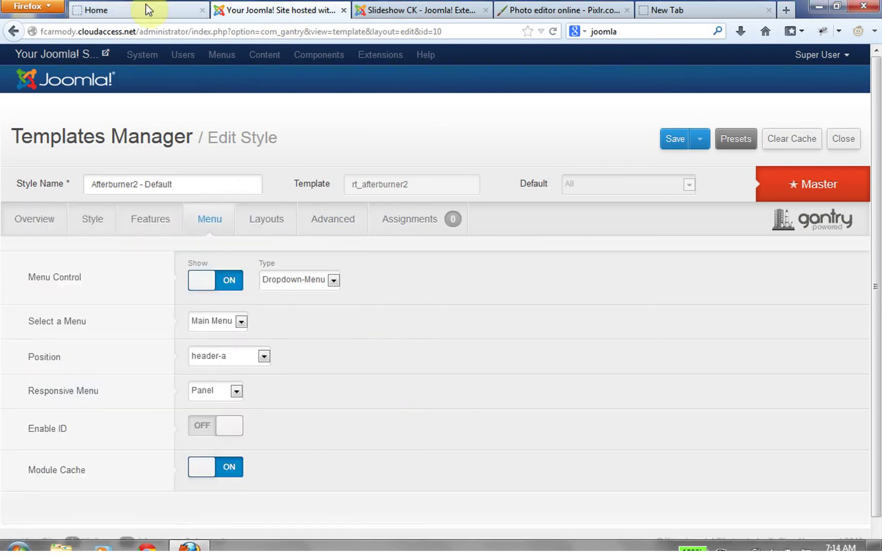
{"action": "left_click", "coordinate": [147, 10]}
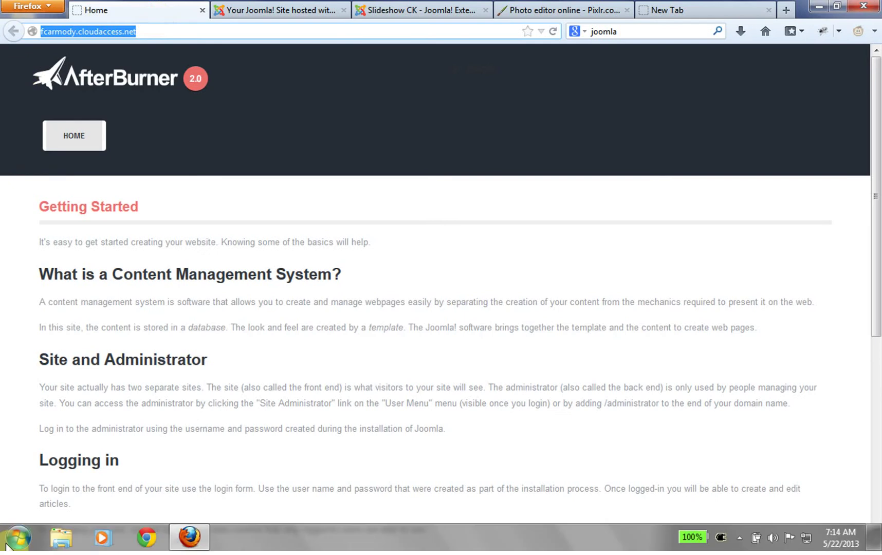
{"action": "left_click", "coordinate": [14, 541]}
{"action": "left_click", "coordinate": [43, 450]}
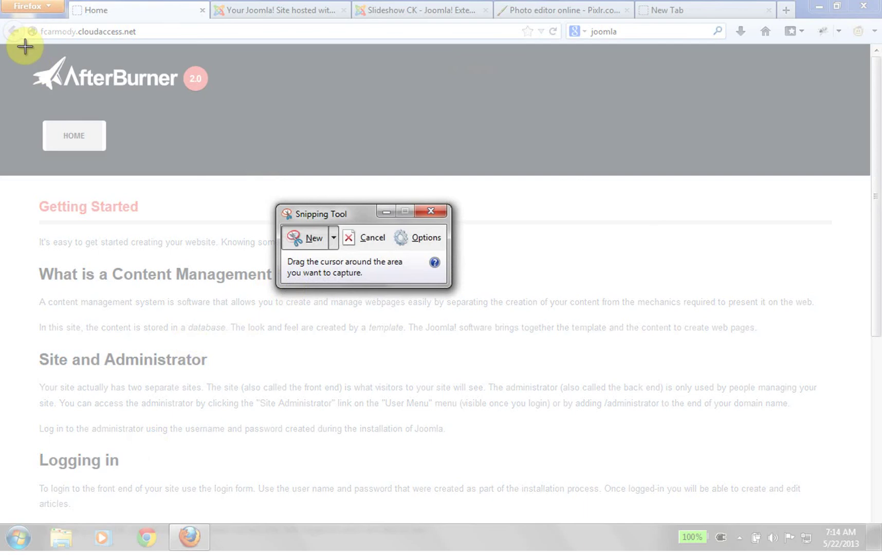
{"action": "left_click_drag", "start_coordinate": [24, 49], "coordinate": [437, 111]}
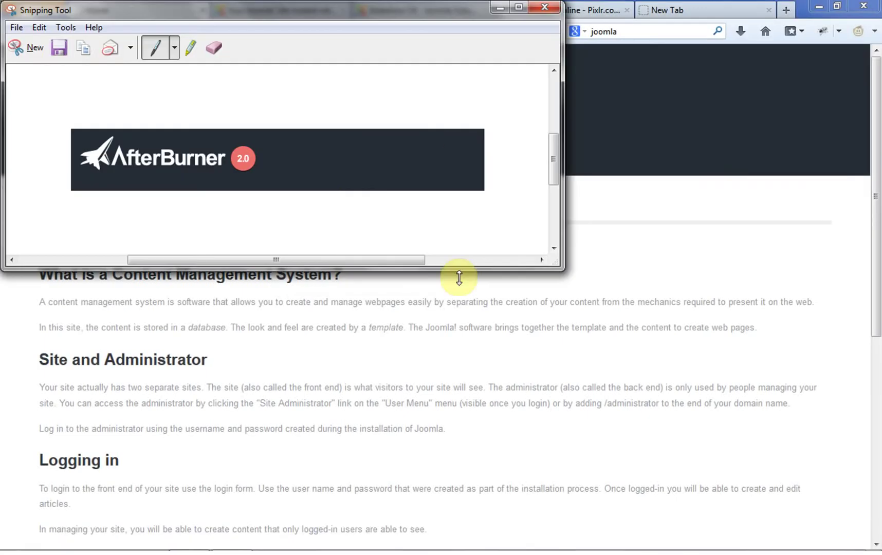
Save the capture to the Desktop as CaptureLogo.PNG.
{"action": "left_click", "coordinate": [52, 45]}
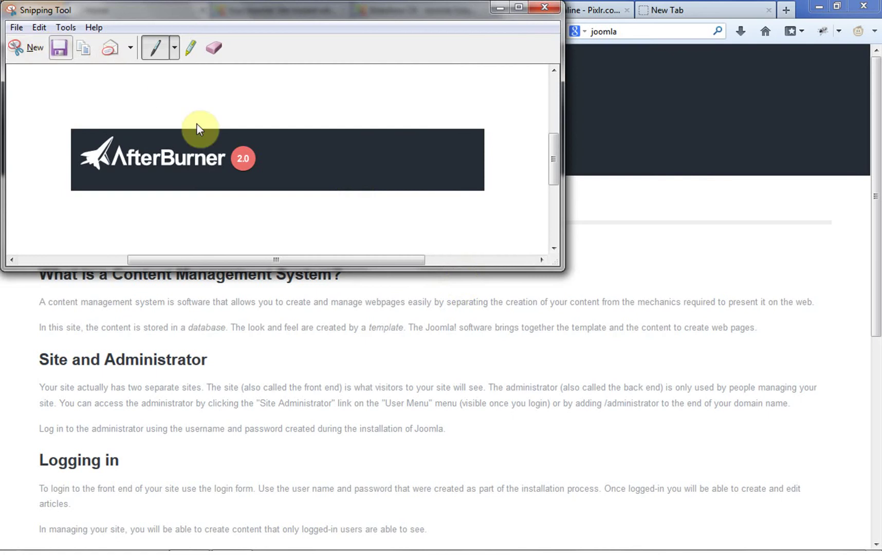
{"action": "left_click", "coordinate": [132, 270]}
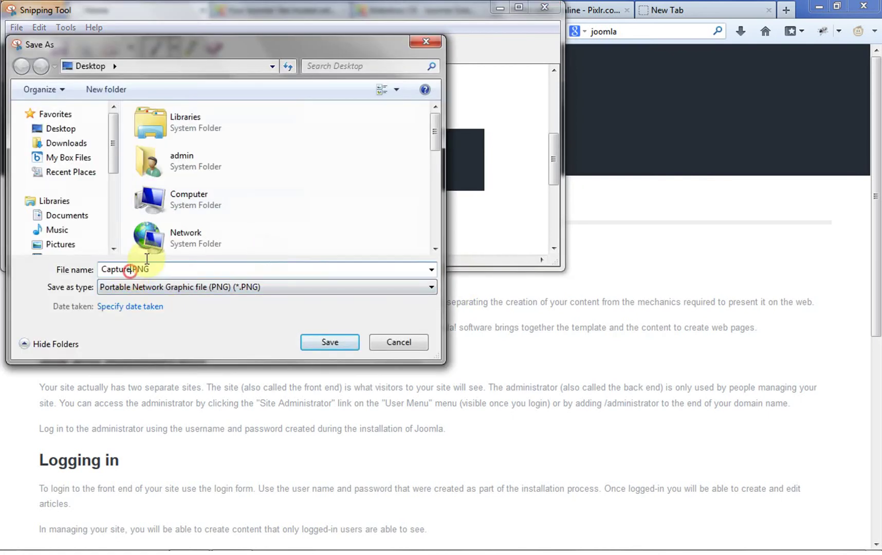
{"action": "type", "text": "Logo"}
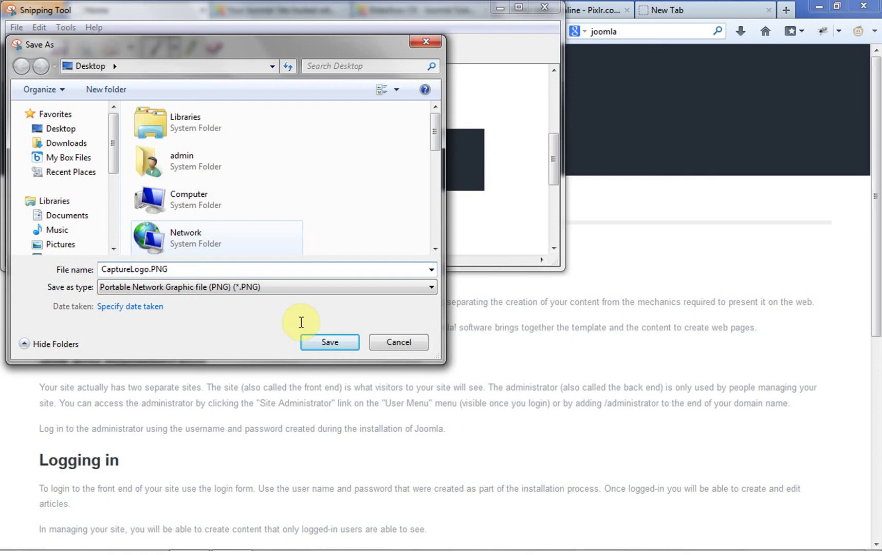
{"action": "left_click", "coordinate": [339, 344]}
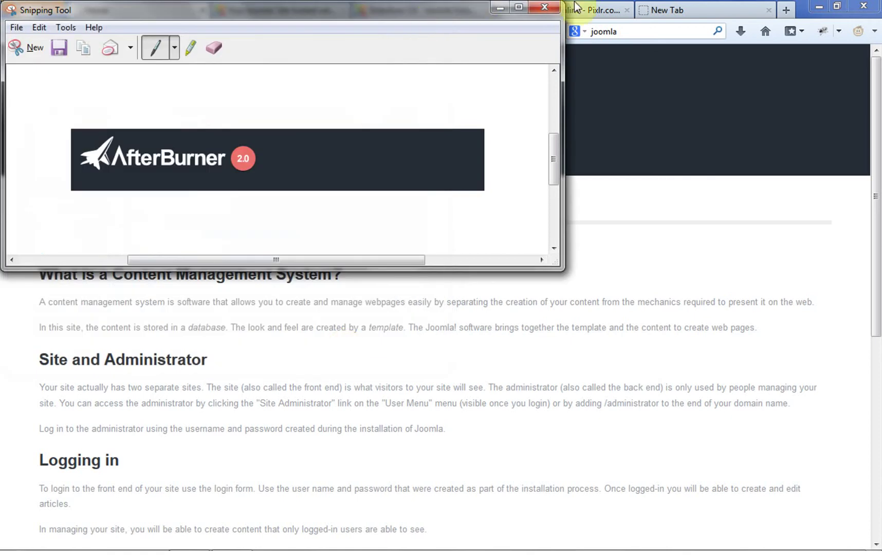
Close Snipping Tool and launch the advanced Pixlr Editor from the Pixlr website.
{"action": "left_click", "coordinate": [546, 10]}
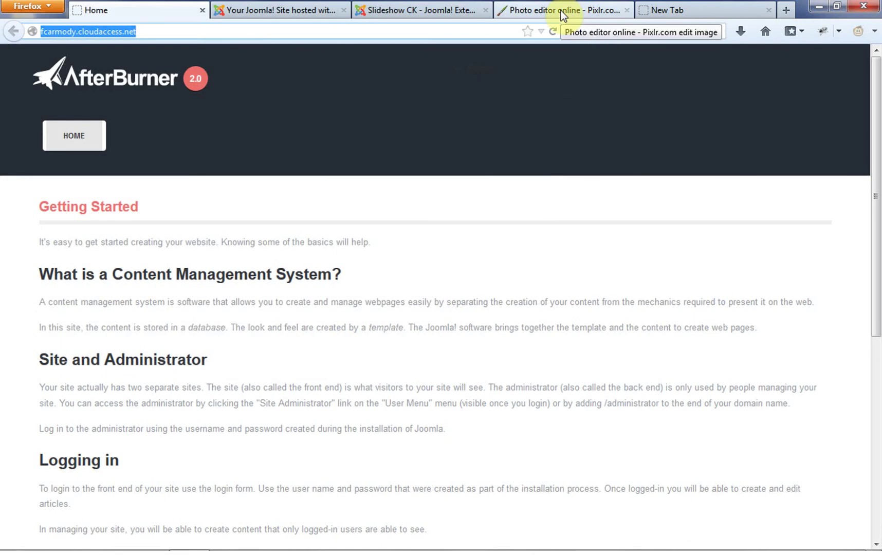
{"action": "left_click", "coordinate": [561, 10]}
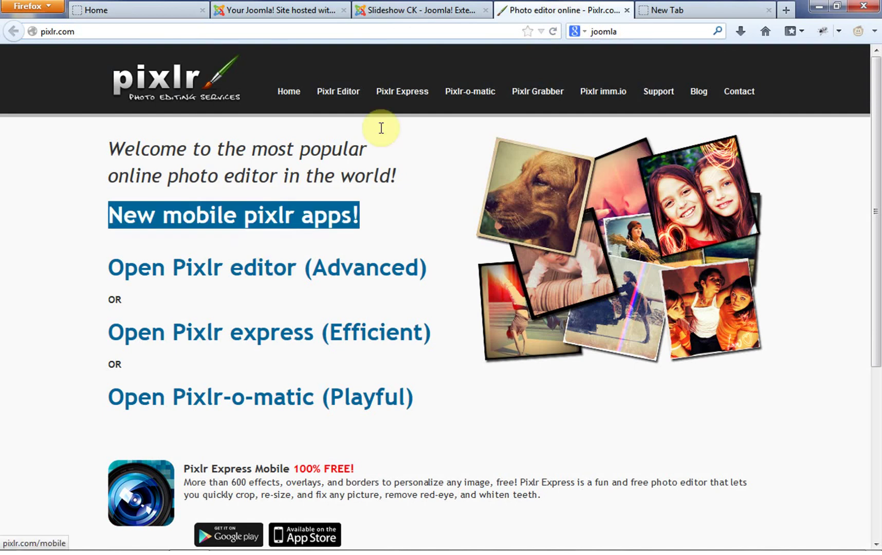
{"action": "left_click", "coordinate": [88, 32]}
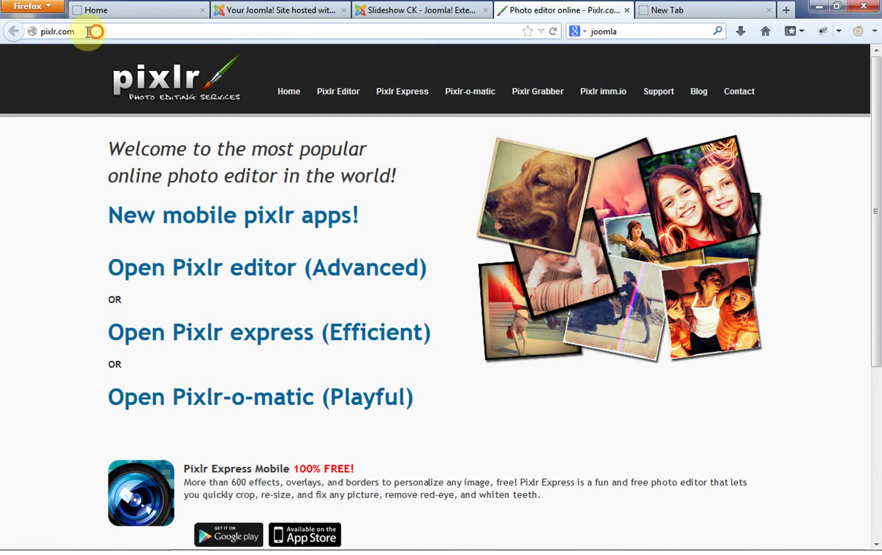
{"action": "left_click", "coordinate": [305, 279]}
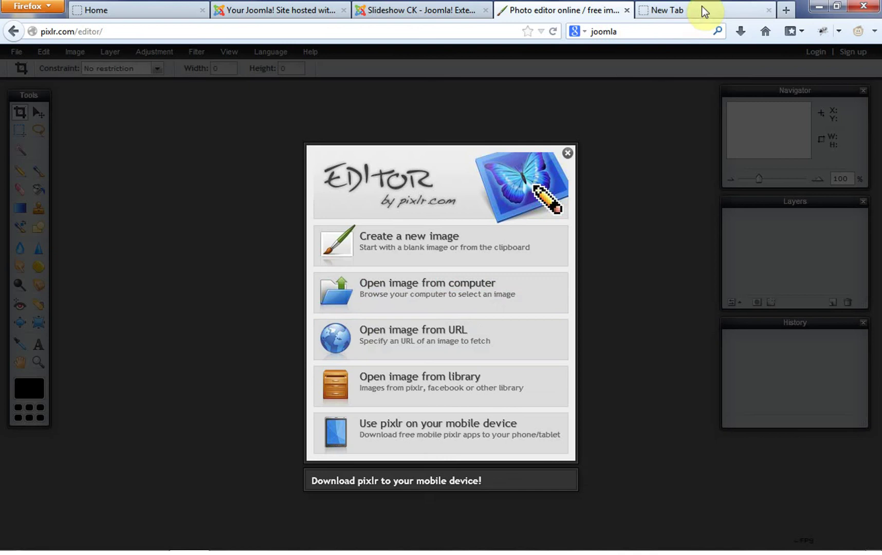
Open CaptureLogo.PNG from the Desktop and enlarge its 600x90 px document window.
{"action": "left_click", "coordinate": [409, 293]}
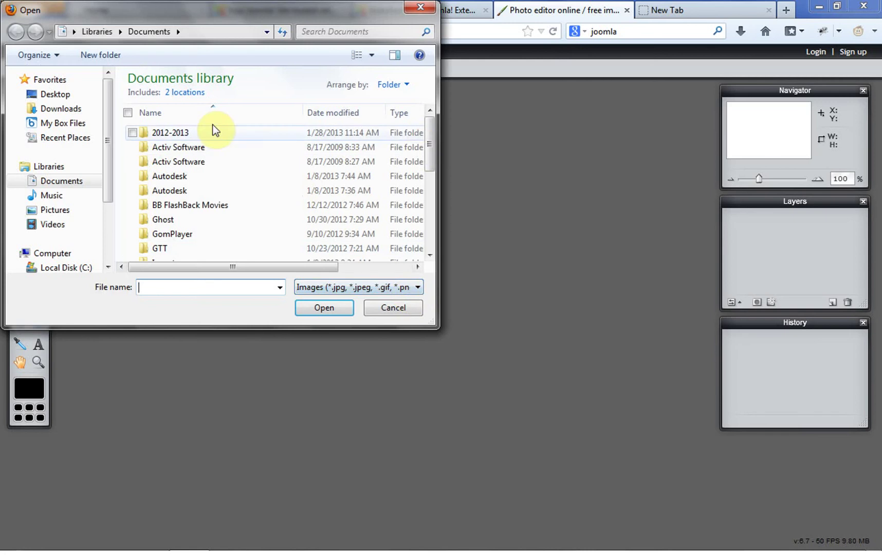
{"action": "left_click", "coordinate": [54, 94]}
{"action": "left_click_drag", "start_coordinate": [432, 121], "coordinate": [437, 240]}
{"action": "left_click", "coordinate": [193, 104]}
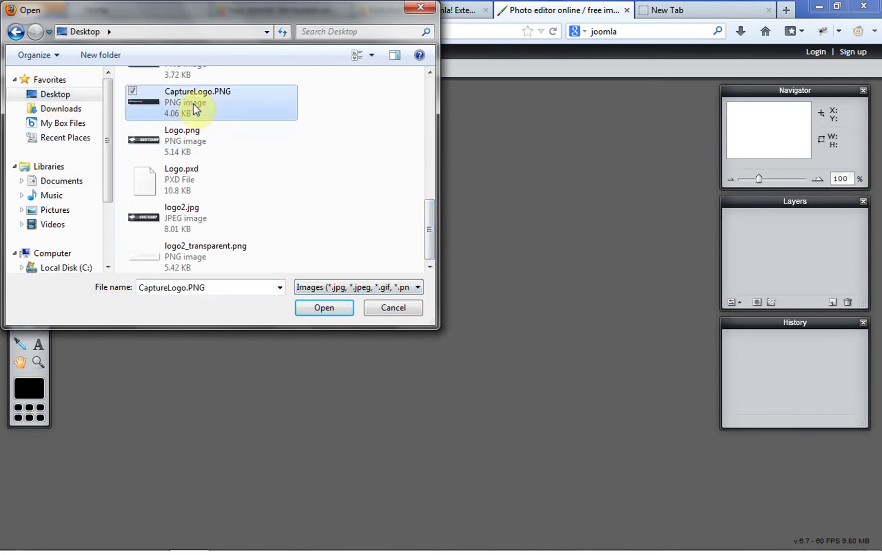
{"action": "left_click", "coordinate": [313, 312]}
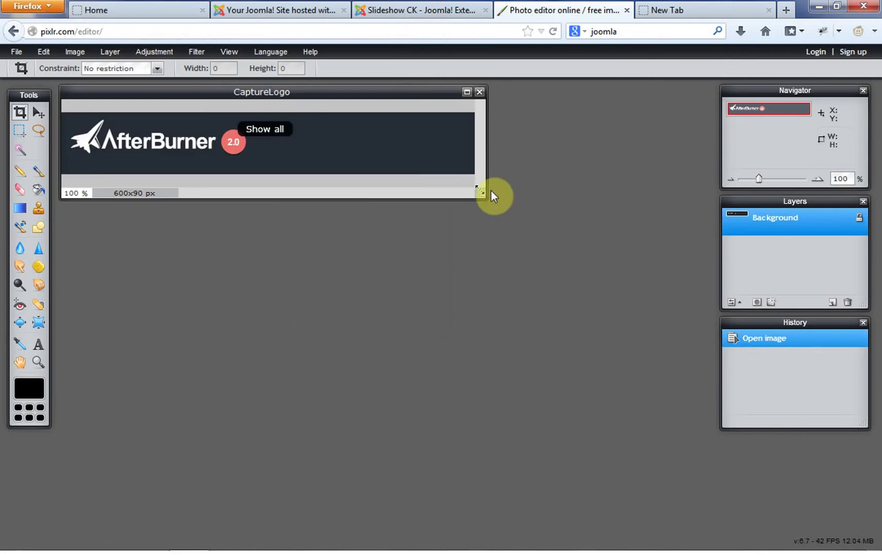
{"action": "left_click_drag", "start_coordinate": [478, 191], "coordinate": [661, 302]}
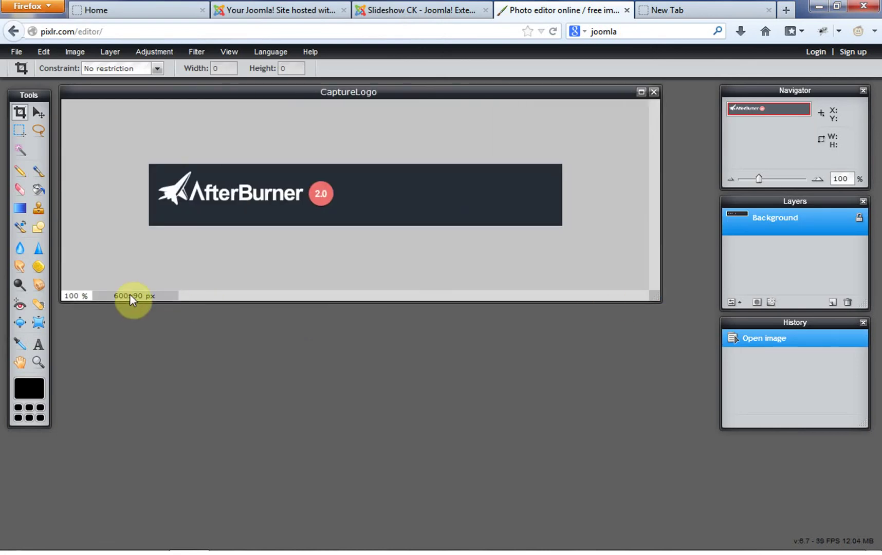
Set up a new image 600 px wide, 90 px high, named Logo_Bootcamp.
{"action": "left_click", "coordinate": [17, 51]}
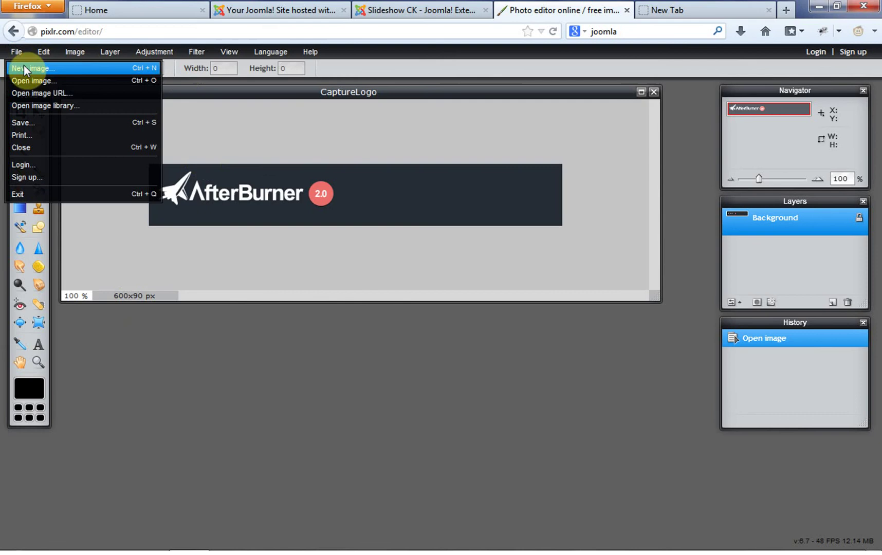
{"action": "left_click", "coordinate": [26, 70]}
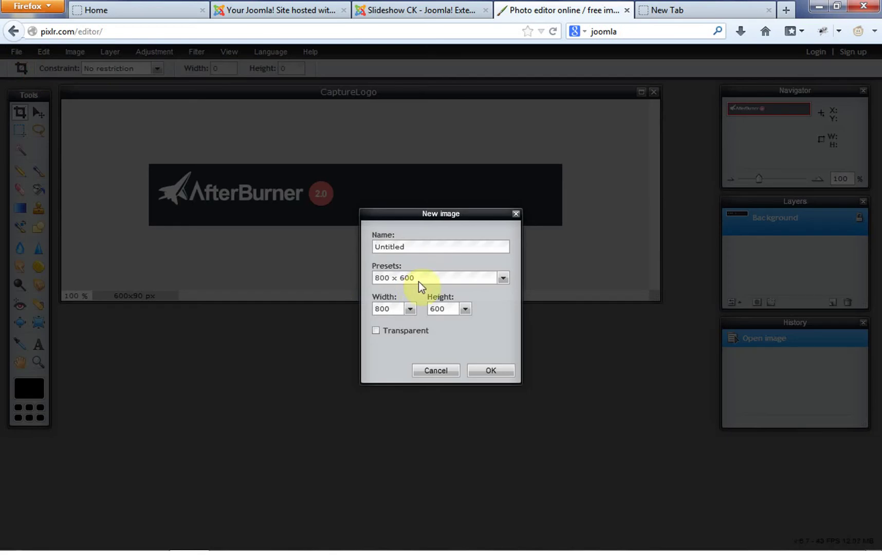
{"action": "left_click", "coordinate": [407, 311]}
{"action": "type", "text": "600"}
{"action": "left_click", "coordinate": [455, 309]}
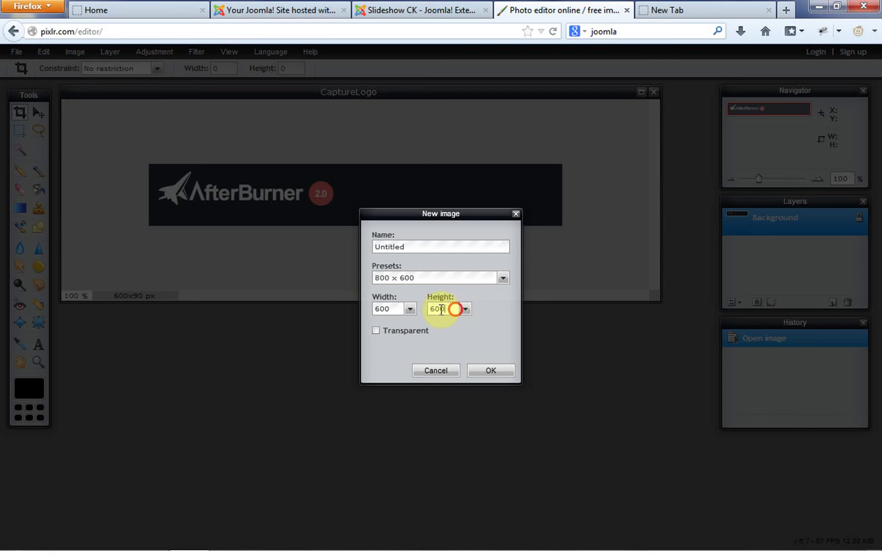
{"action": "left_click_drag", "start_coordinate": [441, 311], "coordinate": [402, 312]}
{"action": "type", "text": "90"}
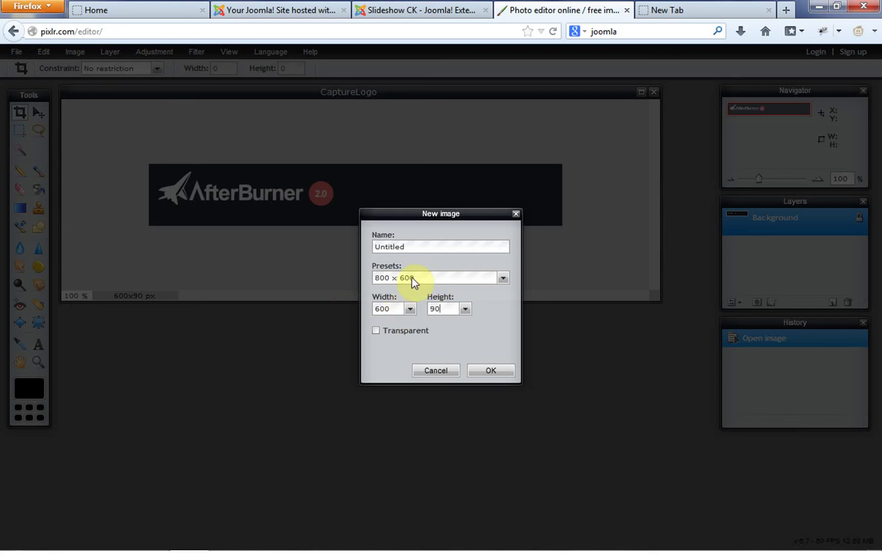
{"action": "double_click", "coordinate": [419, 247]}
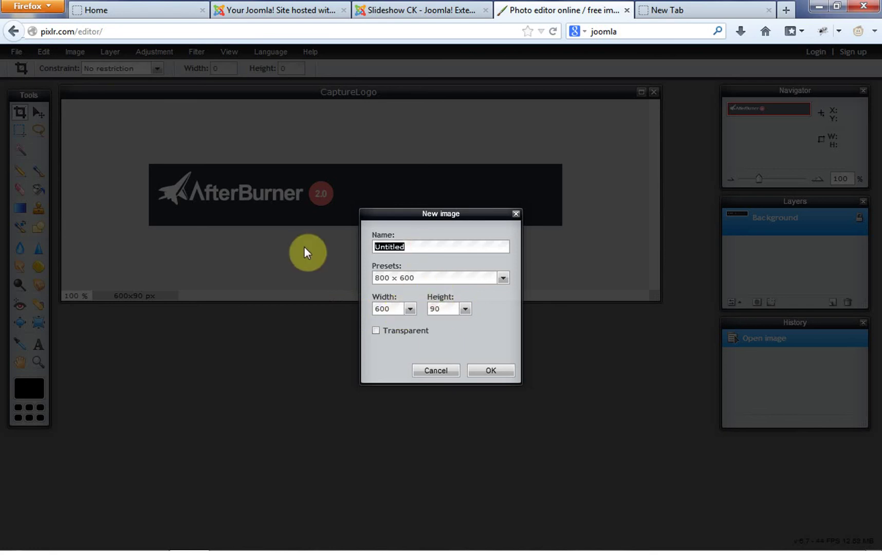
{"action": "type", "text": "Lgo"}
{"action": "key", "text": "BackSpace"}
{"action": "key", "text": "BackSpace"}
{"action": "key", "text": "BackSpace"}
{"action": "type", "text": "ogo"}
{"action": "key", "text": "BackSpace"}
{"action": "key", "text": "BackSpace"}
{"action": "key", "text": "BackSpace"}
{"action": "type", "text": "Logo_Bootcampo"}
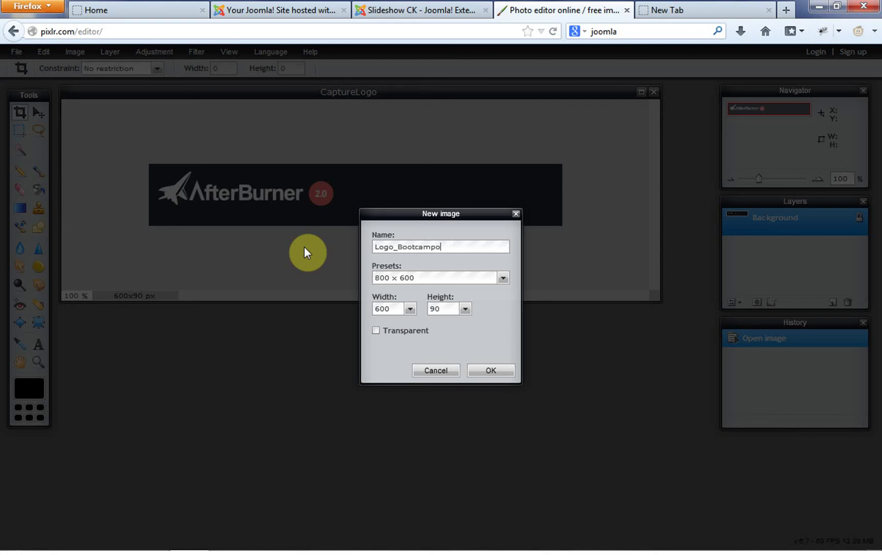
{"action": "key", "text": "BackSpace"}
Create the Logo_Bootcamp image and place its enlarged window below the AfterBurner logo.
{"action": "left_click", "coordinate": [502, 368]}
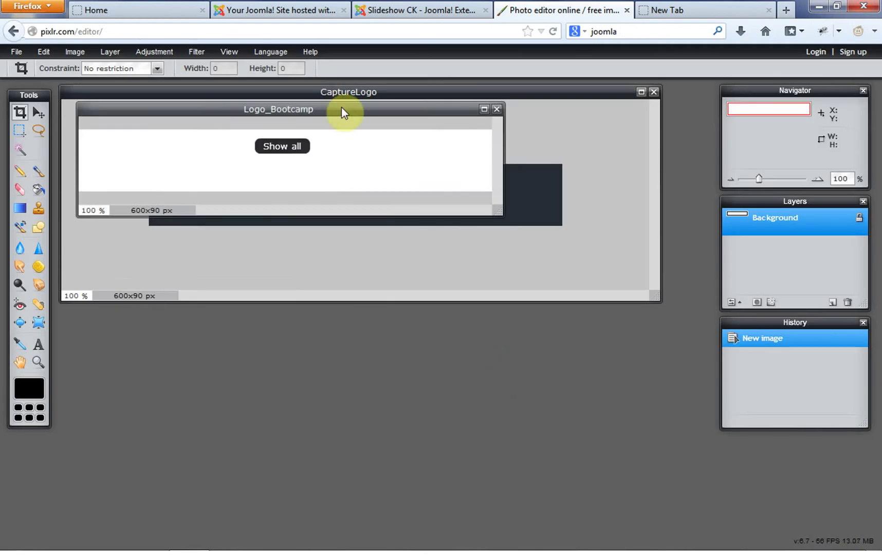
{"action": "left_click_drag", "start_coordinate": [342, 110], "coordinate": [370, 242]}
{"action": "left_click_drag", "start_coordinate": [525, 344], "coordinate": [708, 479]}
{"action": "left_click_drag", "start_coordinate": [256, 242], "coordinate": [281, 257]}
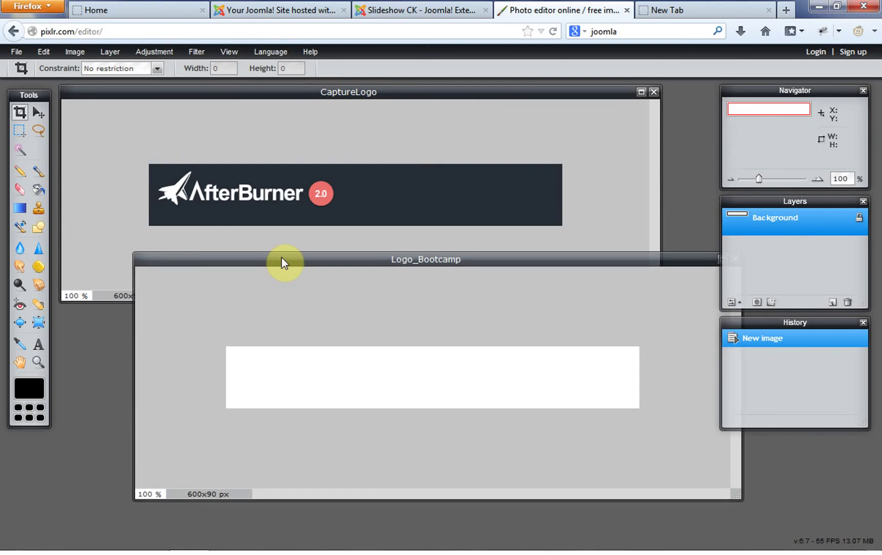
{"action": "left_click_drag", "start_coordinate": [335, 256], "coordinate": [284, 254]}
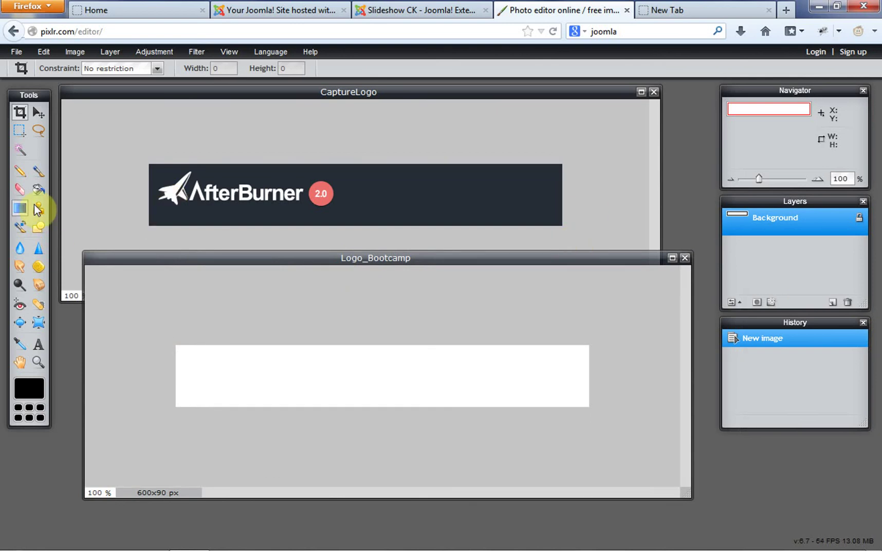
Fill the whole Logo_Bootcamp canvas with a black rectangle using the Shape tool.
{"action": "left_click", "coordinate": [39, 228]}
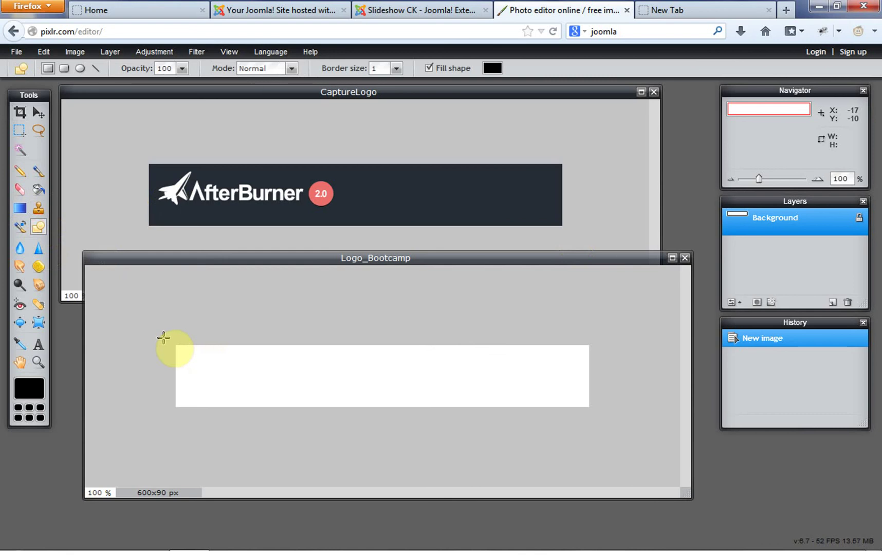
{"action": "mouse_move", "coordinate": [163, 337]}
{"action": "left_mouse_down"}
{"action": "mouse_move", "coordinate": [236, 372]}
{"action": "mouse_move", "coordinate": [455, 411]}
{"action": "mouse_move", "coordinate": [622, 427]}
{"action": "left_mouse_up"}
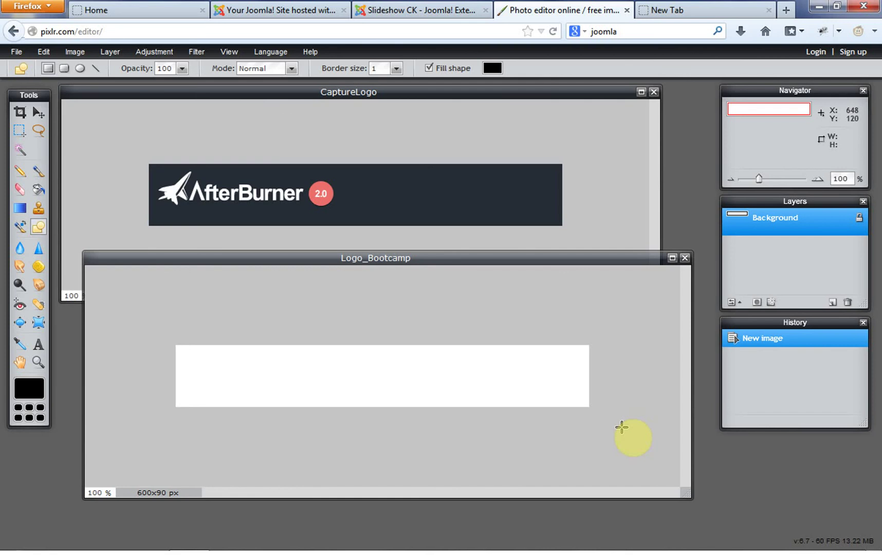
{"action": "left_click_drag", "start_coordinate": [622, 428], "coordinate": [622, 427]}
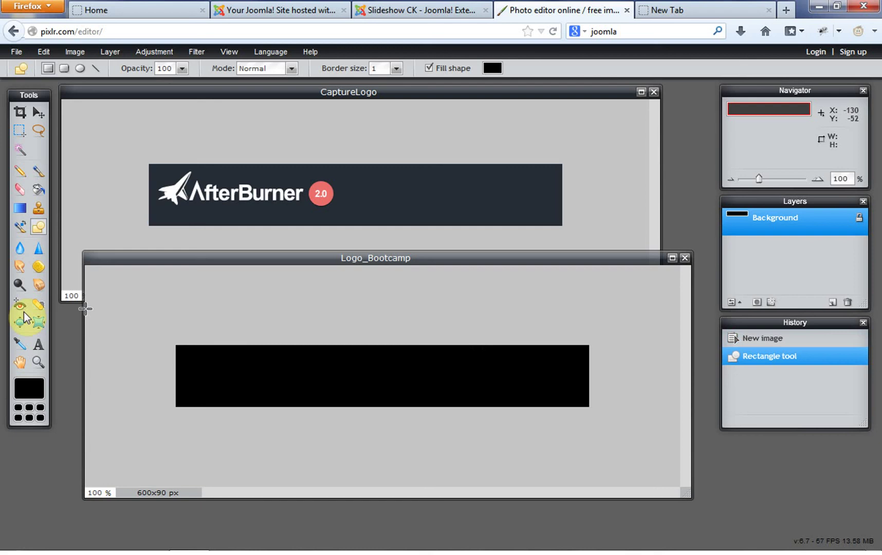
{"action": "left_click", "coordinate": [19, 346]}
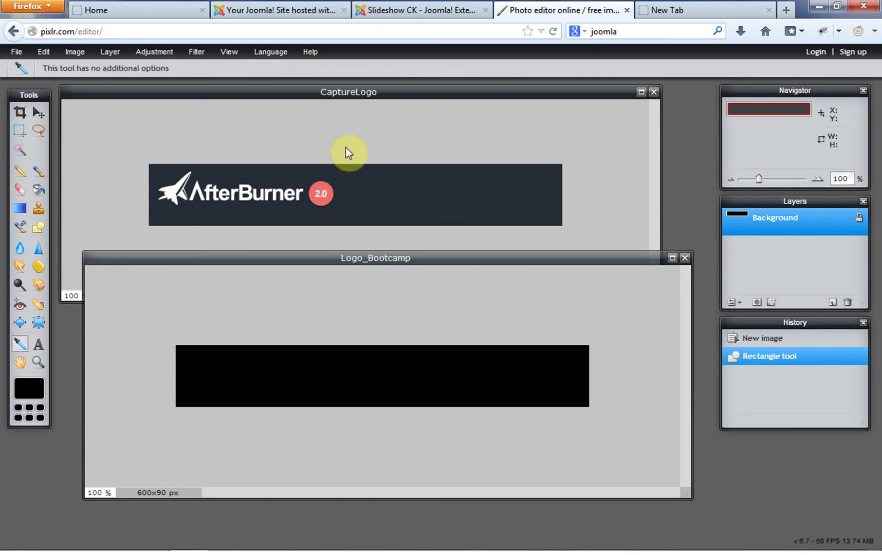
{"action": "left_click", "coordinate": [343, 95]}
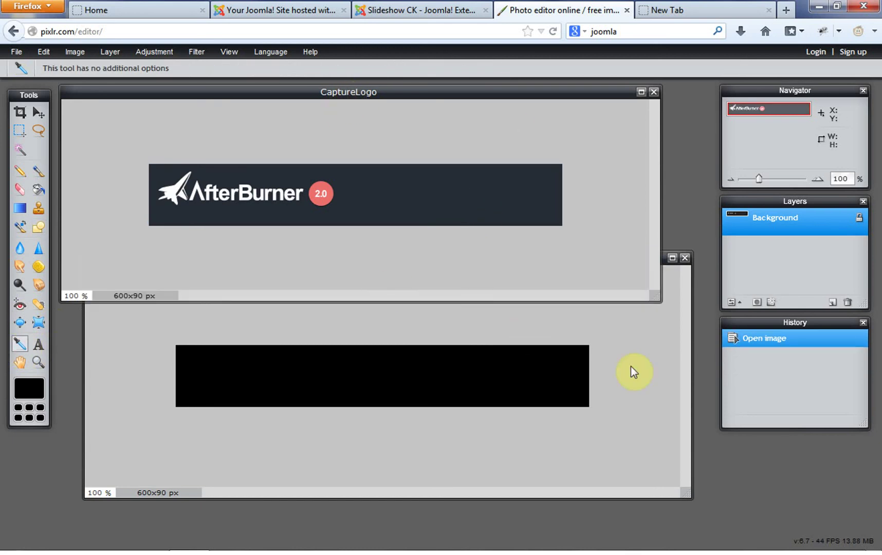
{"action": "left_click", "coordinate": [627, 384]}
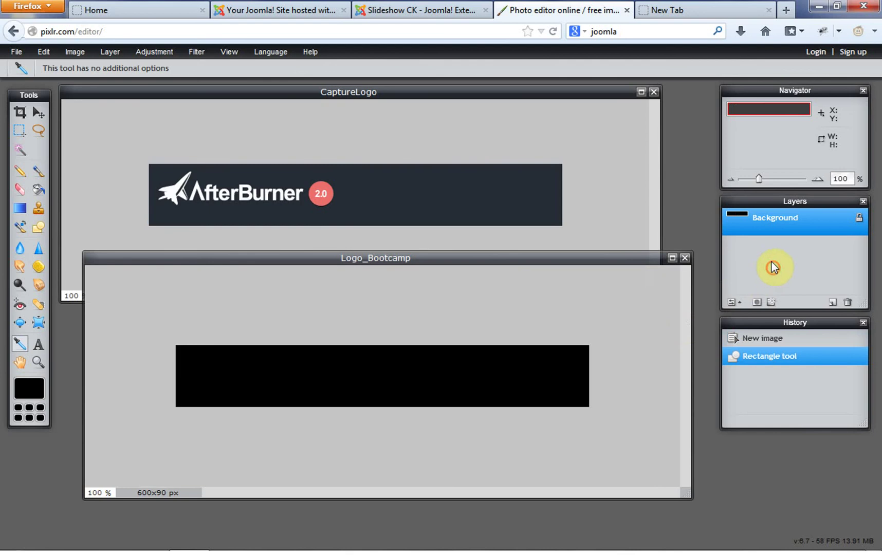
{"action": "left_click_drag", "start_coordinate": [774, 201], "coordinate": [776, 202]}
{"action": "left_click", "coordinate": [524, 329]}
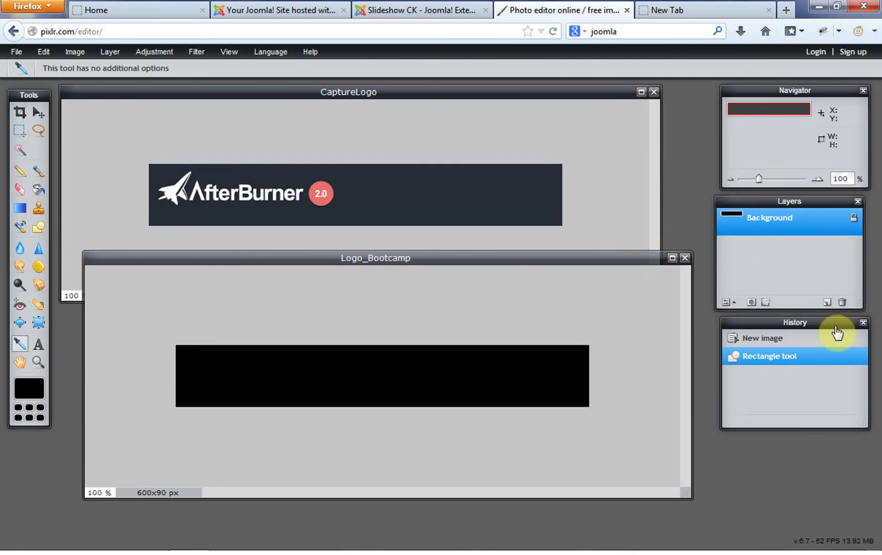
Add an empty Layer 1 above Background and check the Background layer's options.
{"action": "left_click", "coordinate": [824, 303]}
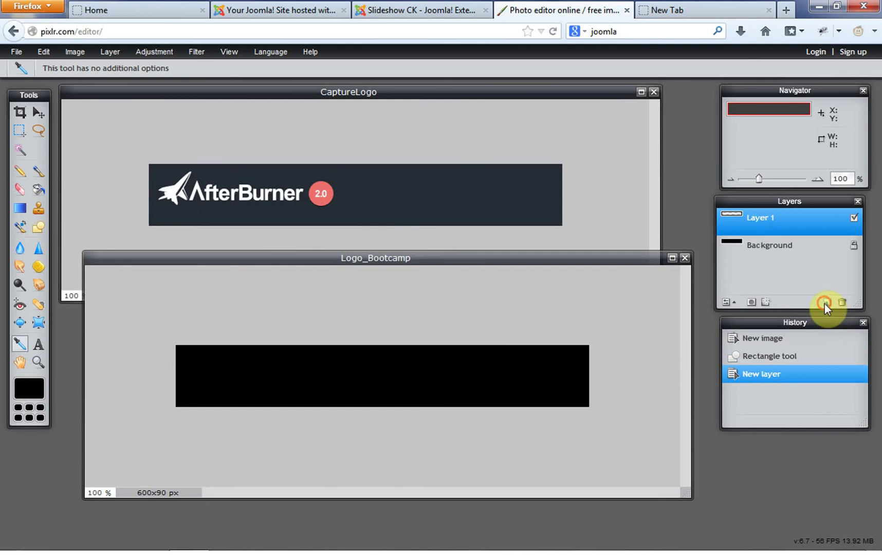
{"action": "left_click", "coordinate": [765, 243]}
{"action": "right_click", "coordinate": [765, 245]}
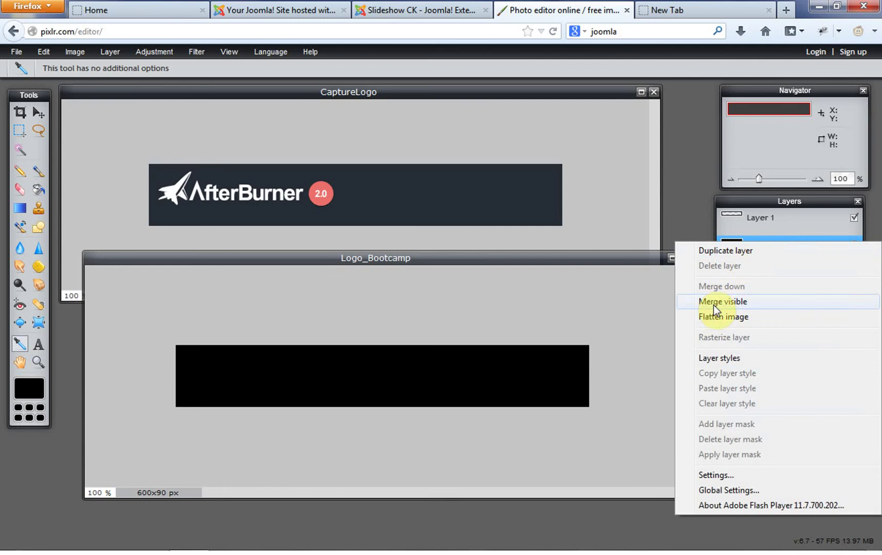
{"action": "left_click", "coordinate": [647, 315]}
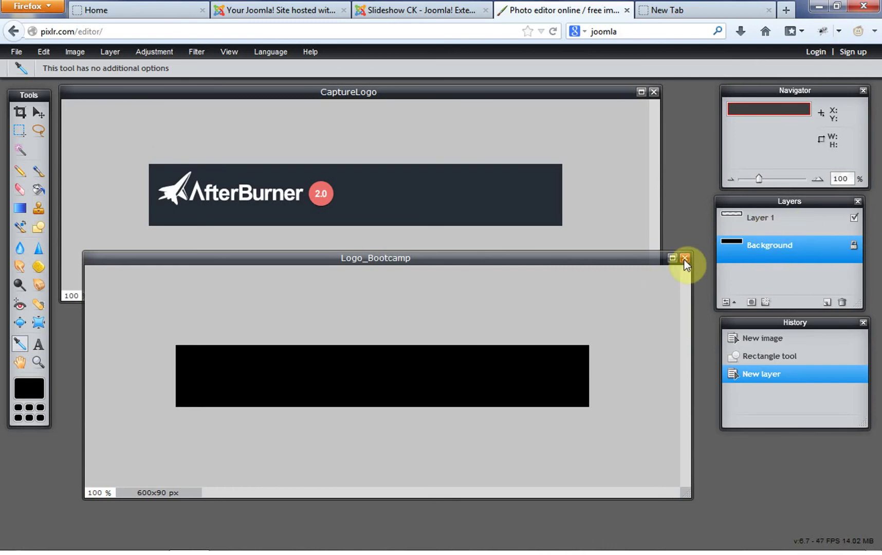
Undo the black fill and new layer, then close the Logo_Bootcamp image.
{"action": "left_click", "coordinate": [621, 305]}
{"action": "key", "text": "ctrl+z"}
{"action": "key", "text": "ctrl+z"}
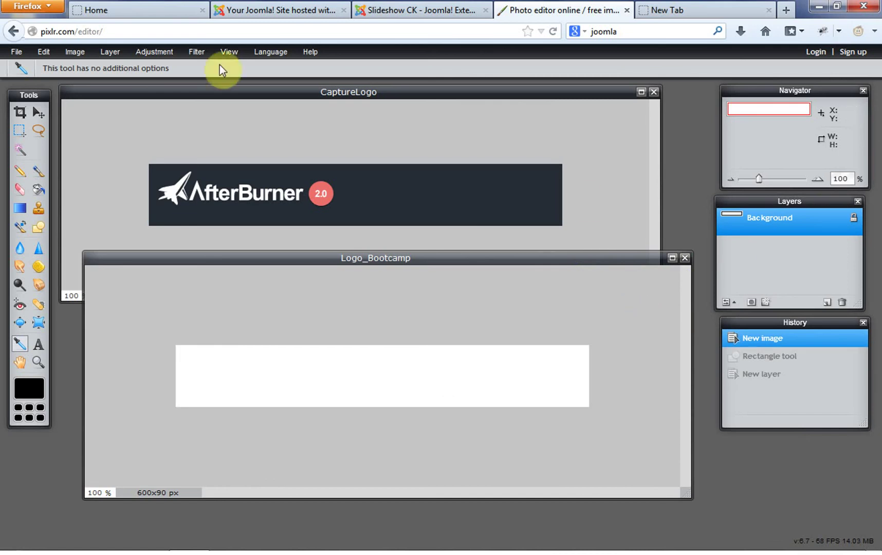
{"action": "left_click", "coordinate": [77, 52]}
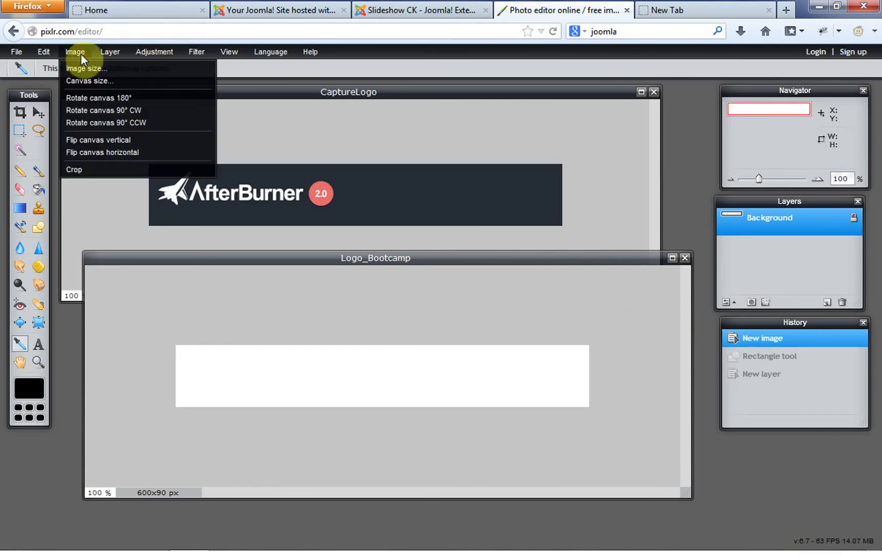
{"action": "left_click", "coordinate": [685, 258]}
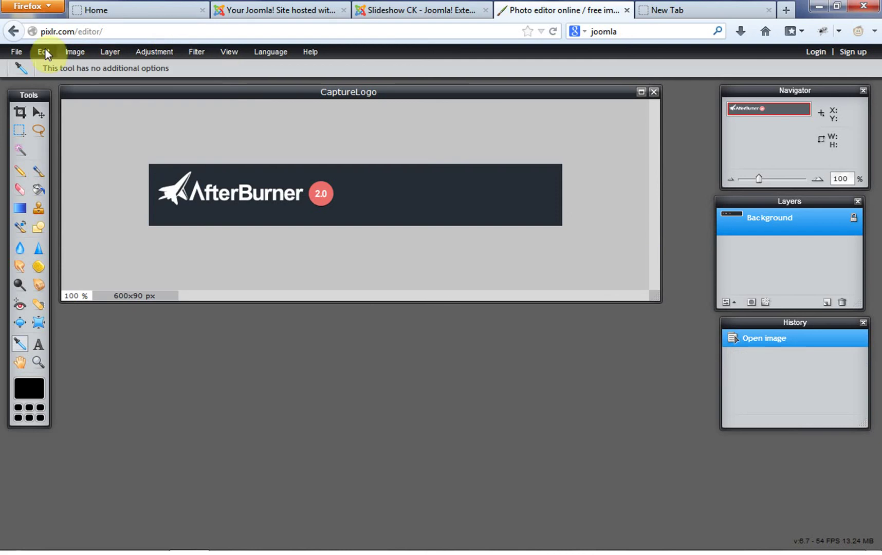
Create a new transparent 600x90 image named LogoBootcamp.
{"action": "left_click", "coordinate": [23, 54]}
{"action": "left_click", "coordinate": [33, 69]}
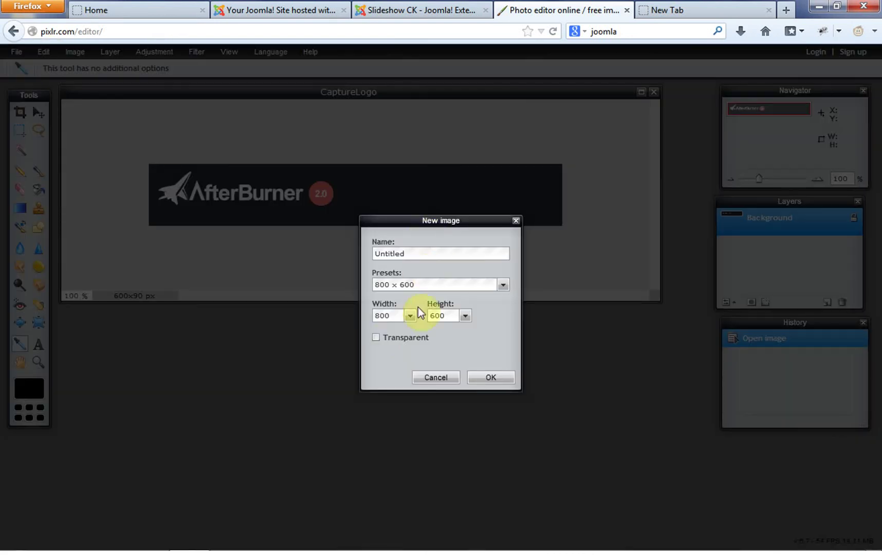
{"action": "left_click", "coordinate": [377, 338]}
{"action": "left_click", "coordinate": [447, 315]}
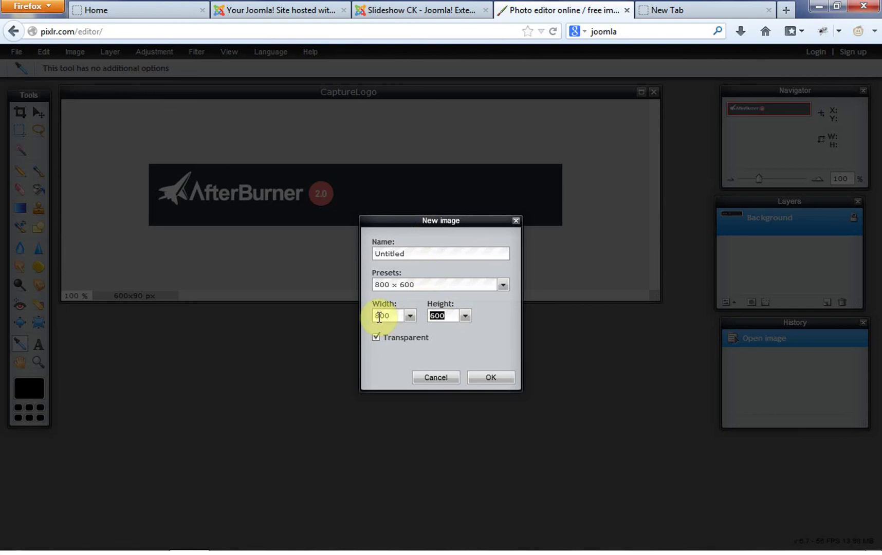
{"action": "left_click", "coordinate": [397, 316]}
{"action": "type", "text": "600"}
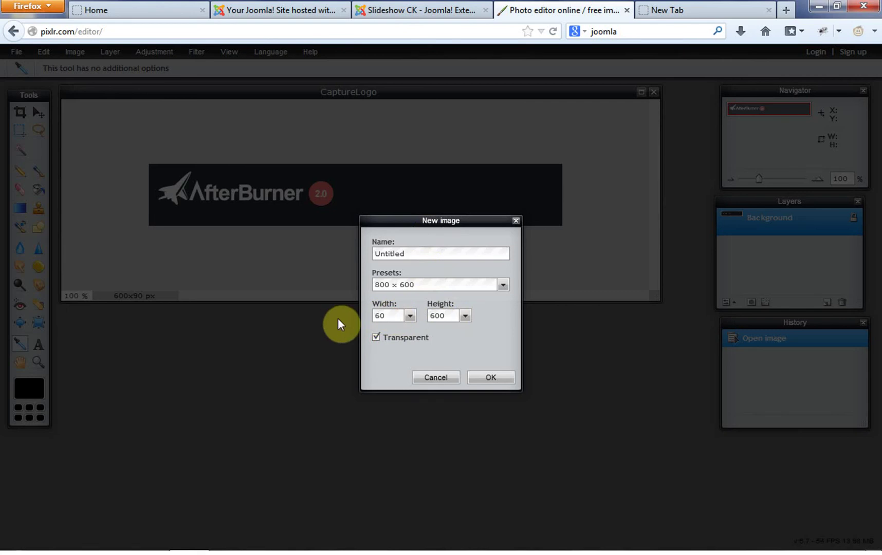
{"action": "left_click", "coordinate": [443, 315]}
{"action": "type", "text": "90"}
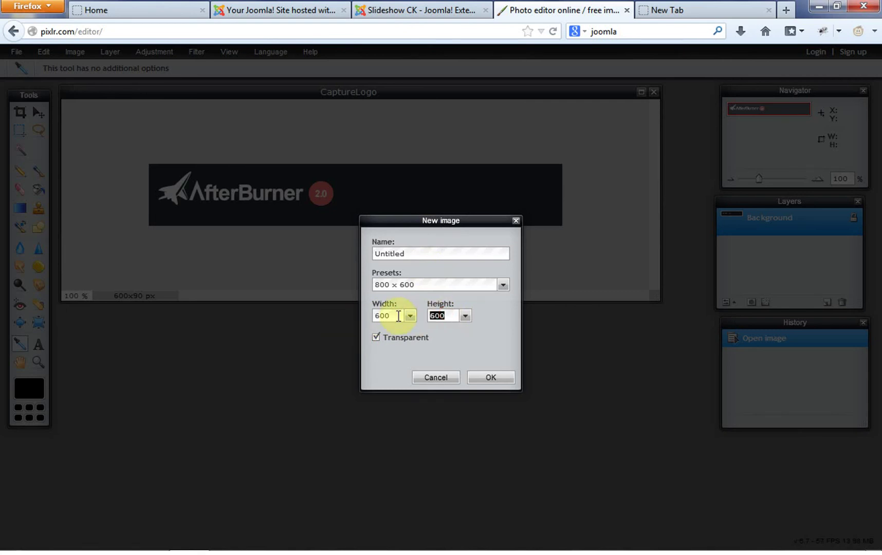
{"action": "left_click", "coordinate": [410, 253]}
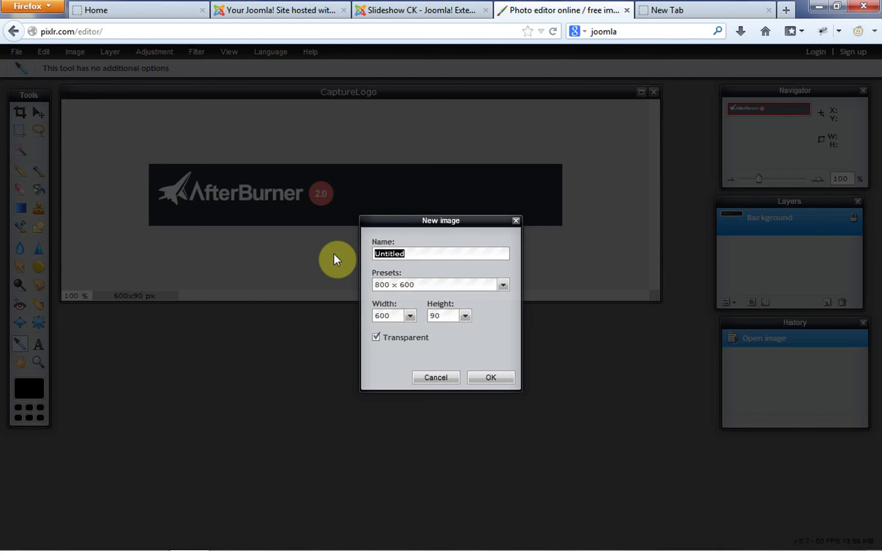
{"action": "type", "text": "LogoBoot"}
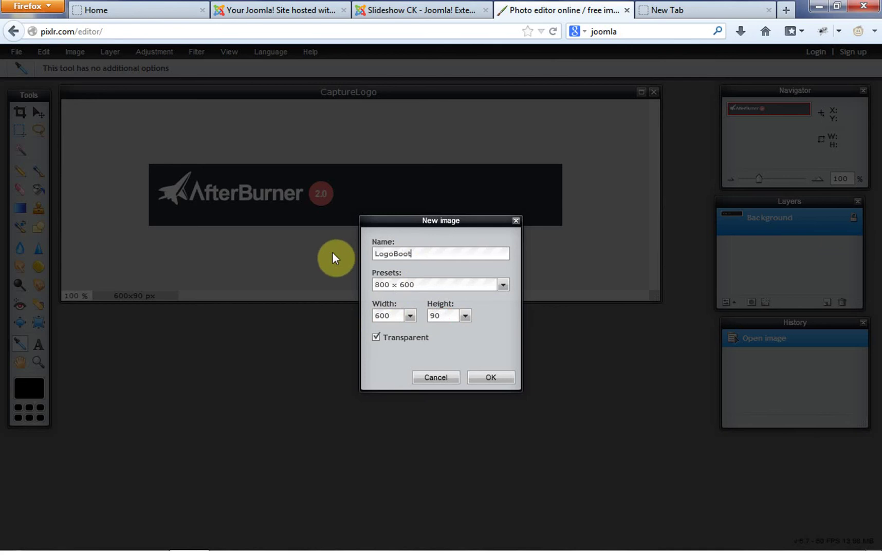
{"action": "type", "text": "campo"}
{"action": "key", "text": "BackSpace"}
{"action": "left_click", "coordinate": [481, 377]}
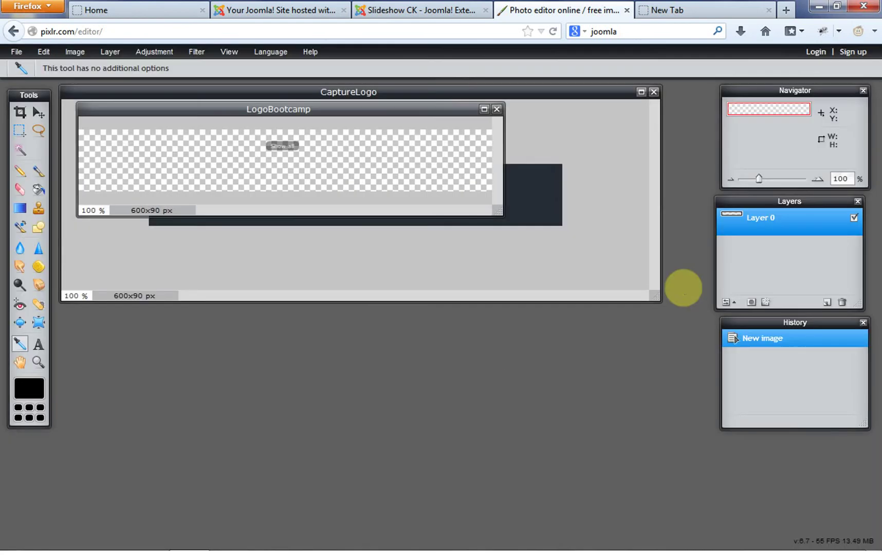
Add Layer 1 to LogoBootcamp and draw a rectangle covering the whole banner canvas.
{"action": "left_click_drag", "start_coordinate": [413, 105], "coordinate": [422, 266]}
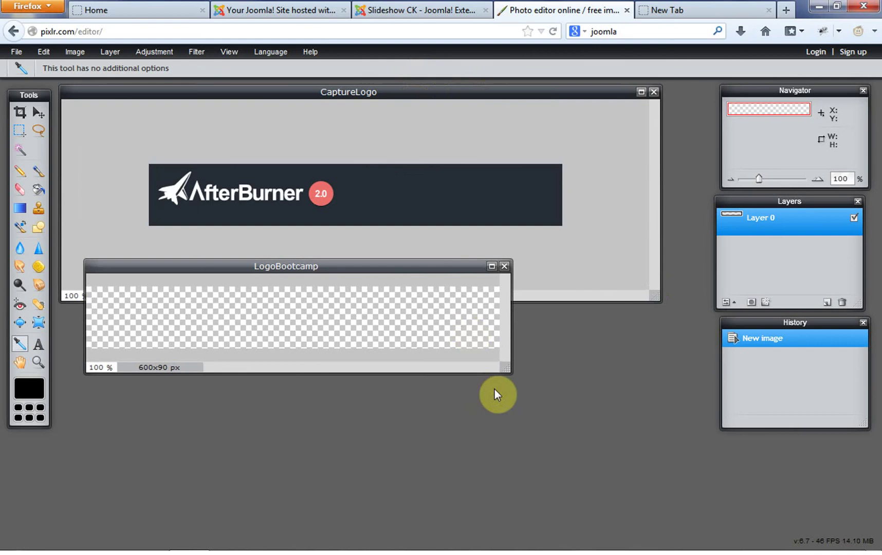
{"action": "left_click_drag", "start_coordinate": [510, 372], "coordinate": [669, 470]}
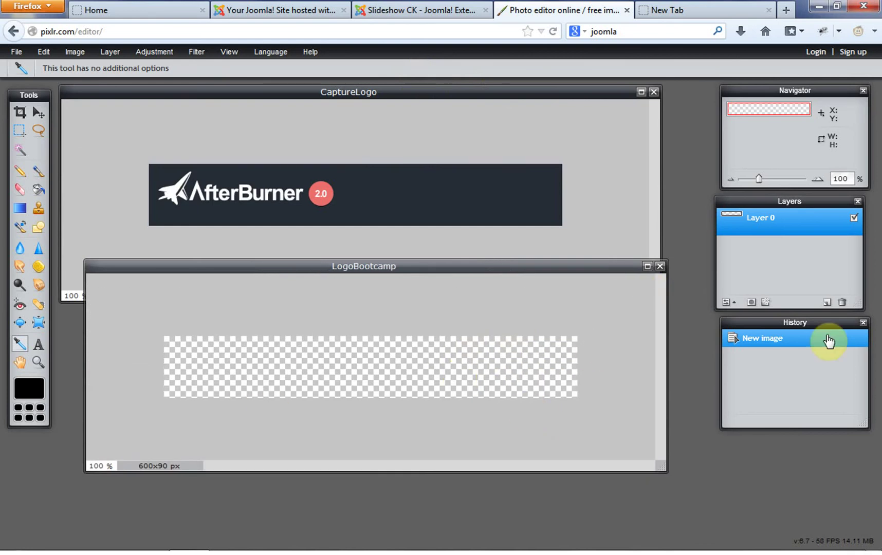
{"action": "left_click", "coordinate": [827, 302]}
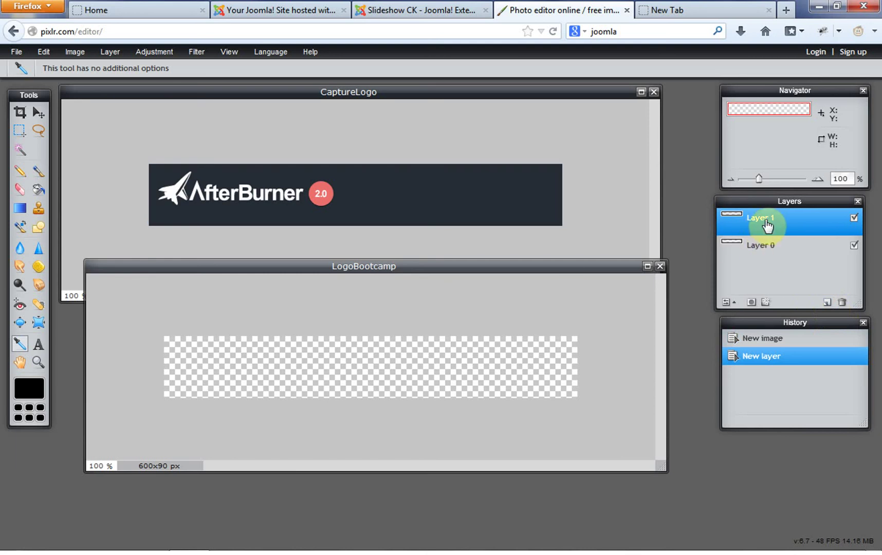
{"action": "left_click", "coordinate": [38, 226]}
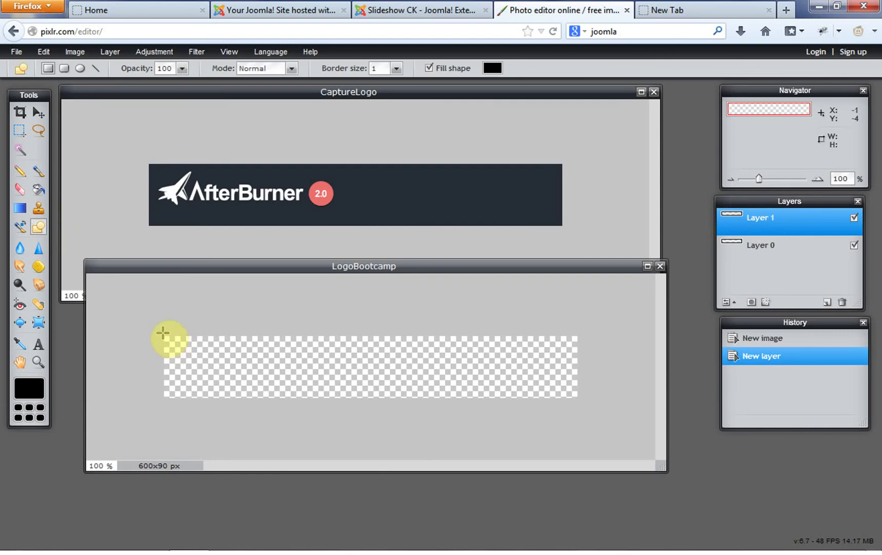
{"action": "left_click_drag", "start_coordinate": [630, 414], "coordinate": [195, 222]}
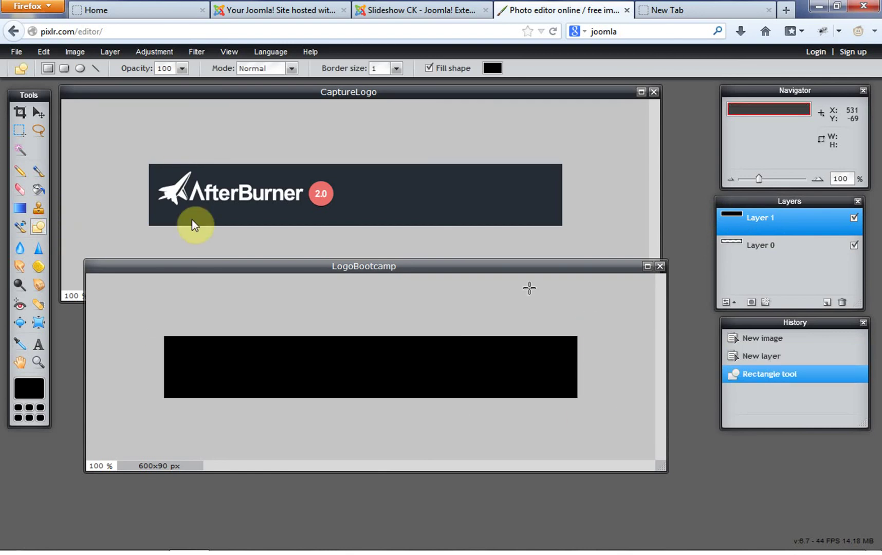
Eyedrop the AfterBurner logo's dark navy background colour from CaptureLogo.
{"action": "left_click", "coordinate": [153, 95]}
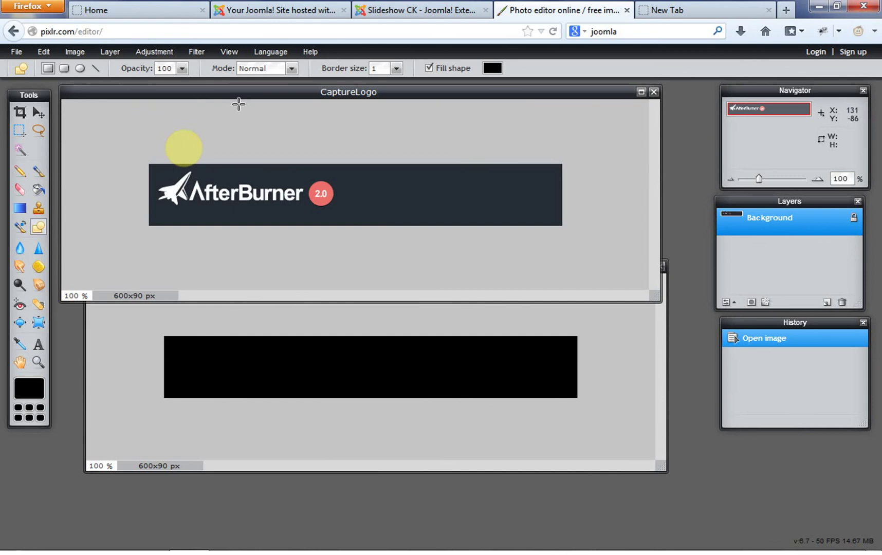
{"action": "left_click", "coordinate": [20, 343]}
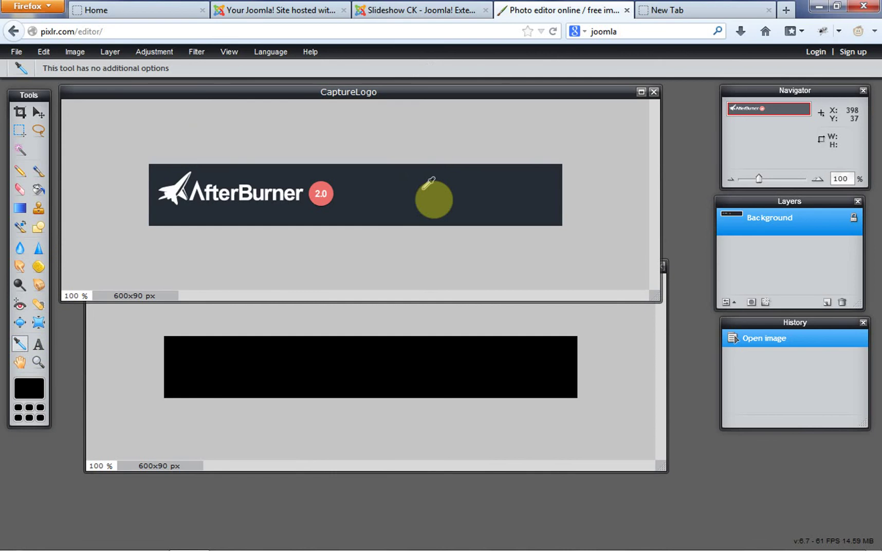
{"action": "left_click", "coordinate": [423, 189]}
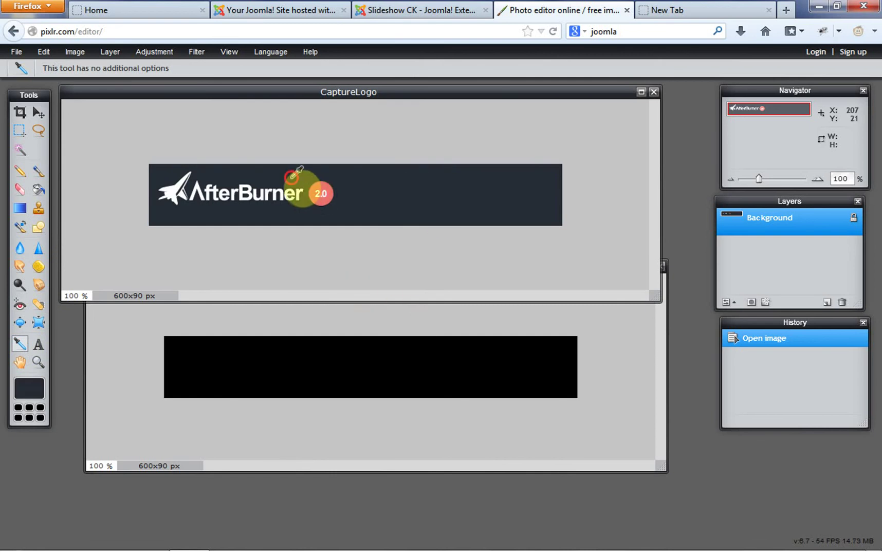
{"action": "left_click", "coordinate": [445, 313]}
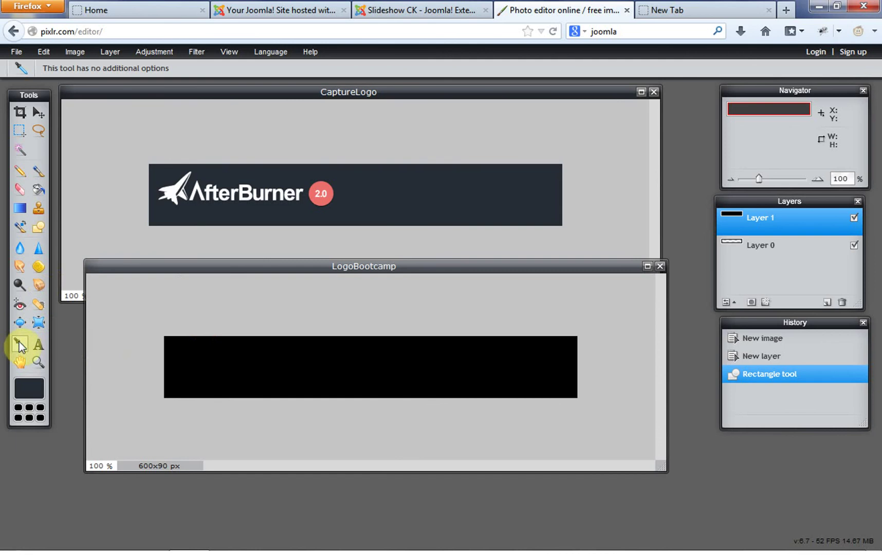
{"action": "left_click", "coordinate": [383, 93]}
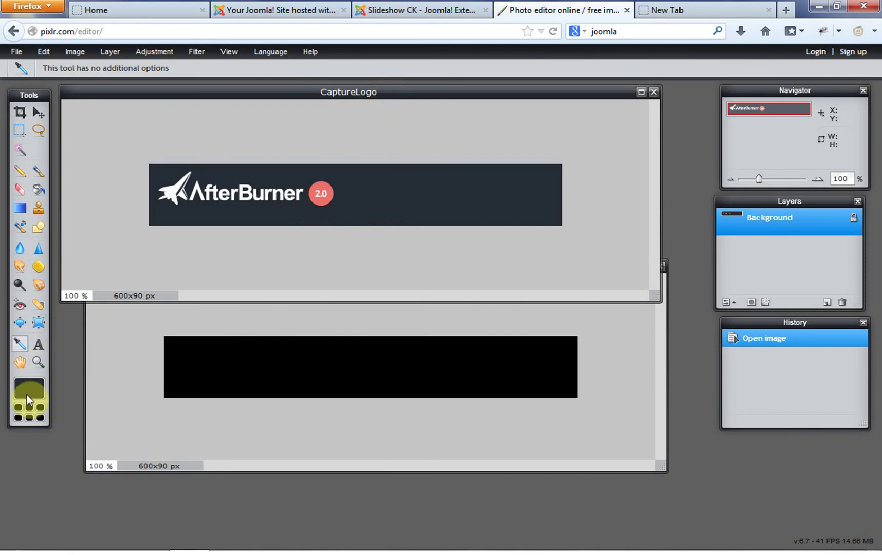
{"action": "left_click", "coordinate": [117, 328]}
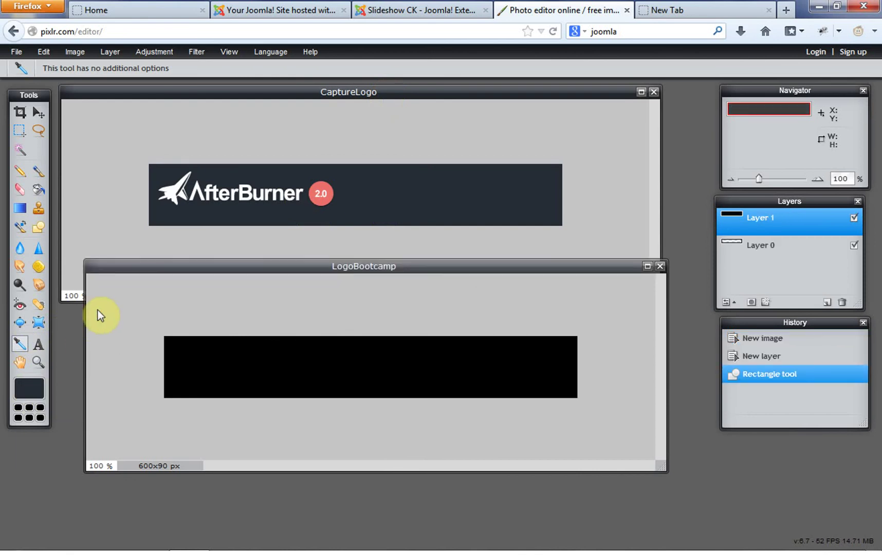
Paint-bucket the rectangle navy and move LogoBootcamp back below the logo image.
{"action": "left_click", "coordinate": [39, 193]}
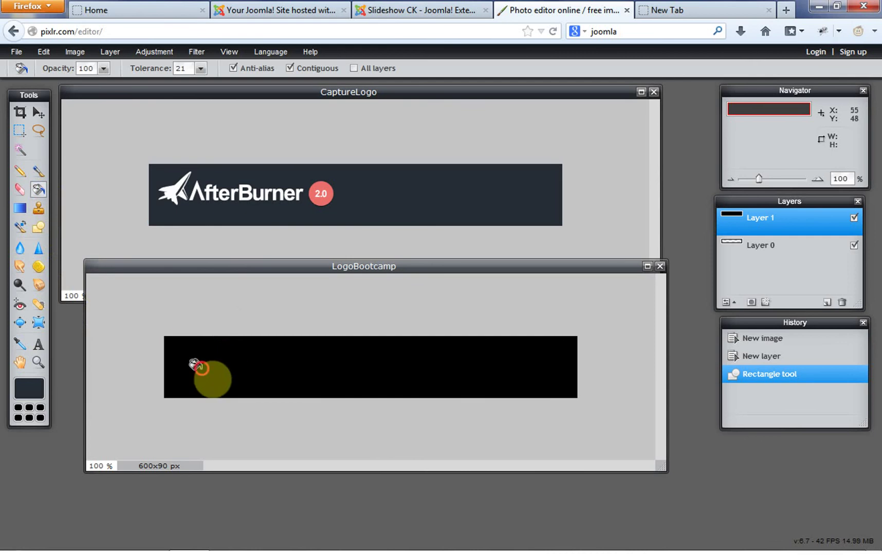
{"action": "left_click", "coordinate": [203, 369]}
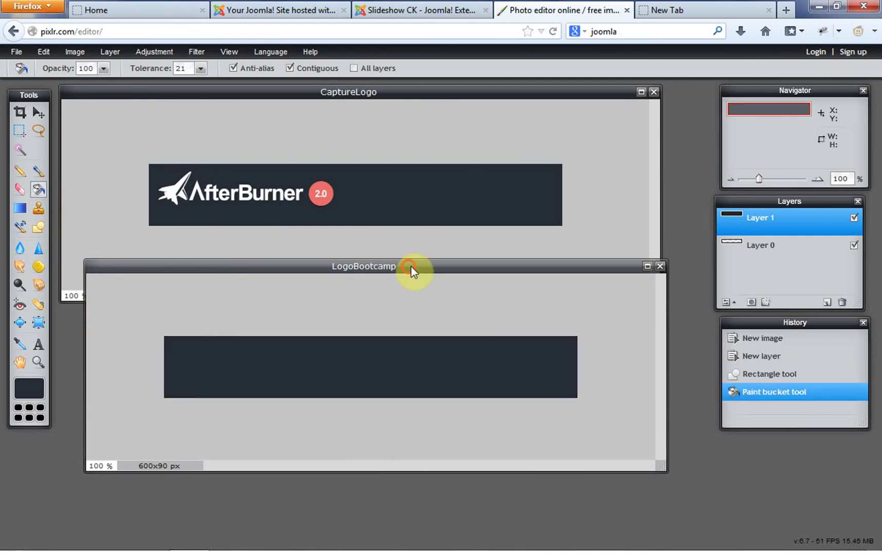
{"action": "left_click_drag", "start_coordinate": [411, 267], "coordinate": [562, 89]}
{"action": "left_click_drag", "start_coordinate": [502, 182], "coordinate": [395, 286]}
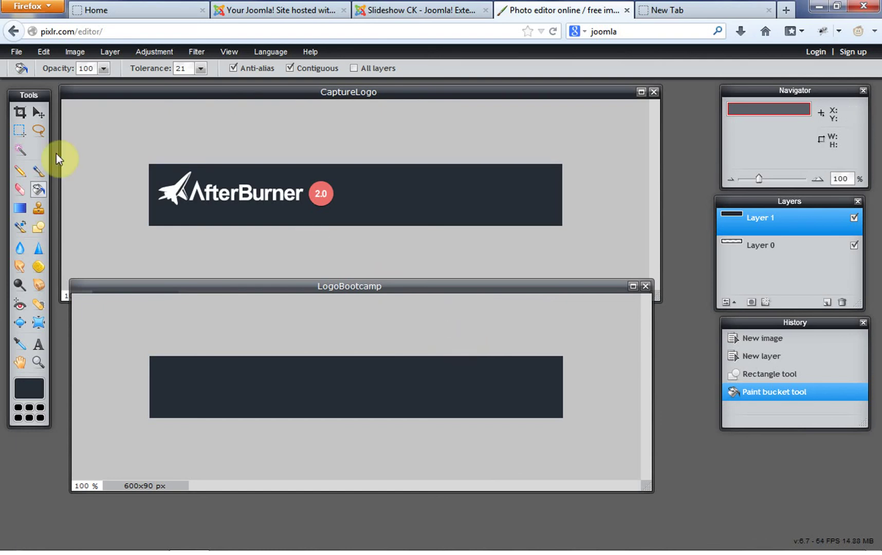
{"action": "left_click", "coordinate": [38, 112]}
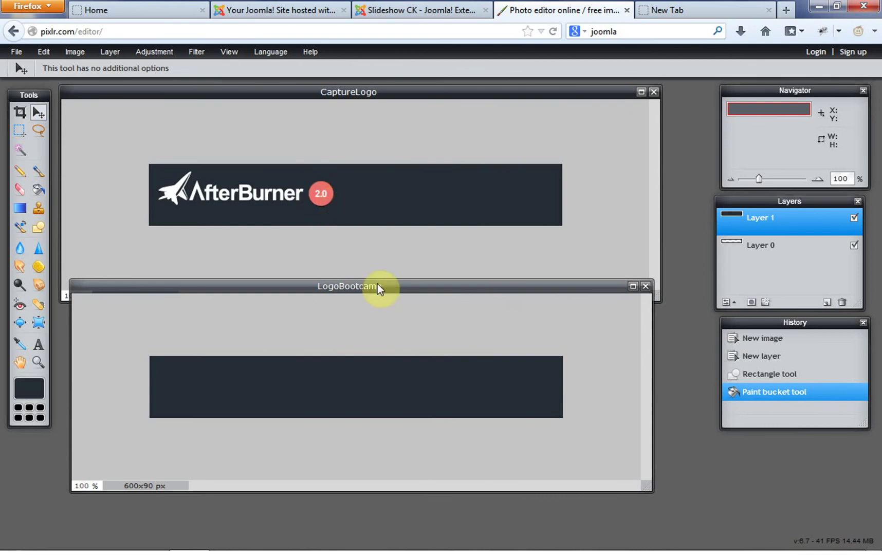
{"action": "left_click_drag", "start_coordinate": [378, 284], "coordinate": [385, 272]}
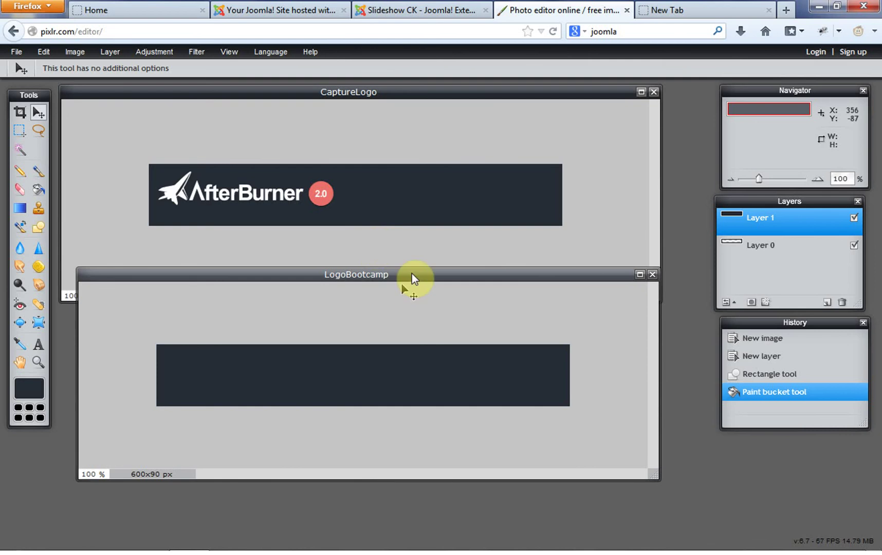
{"action": "left_click_drag", "start_coordinate": [416, 277], "coordinate": [409, 259]}
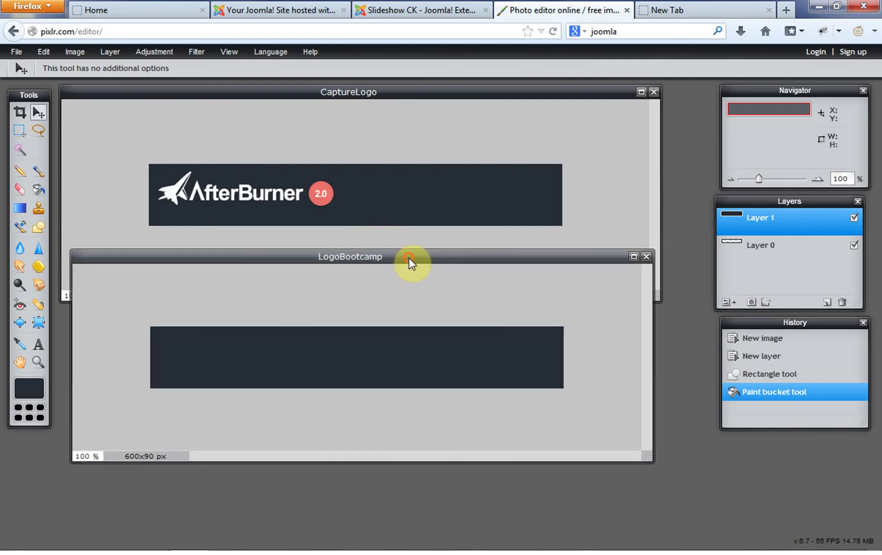
Add a BOOTCAMP text box on the navy banner and set its font to Impact.
{"action": "left_click", "coordinate": [39, 345]}
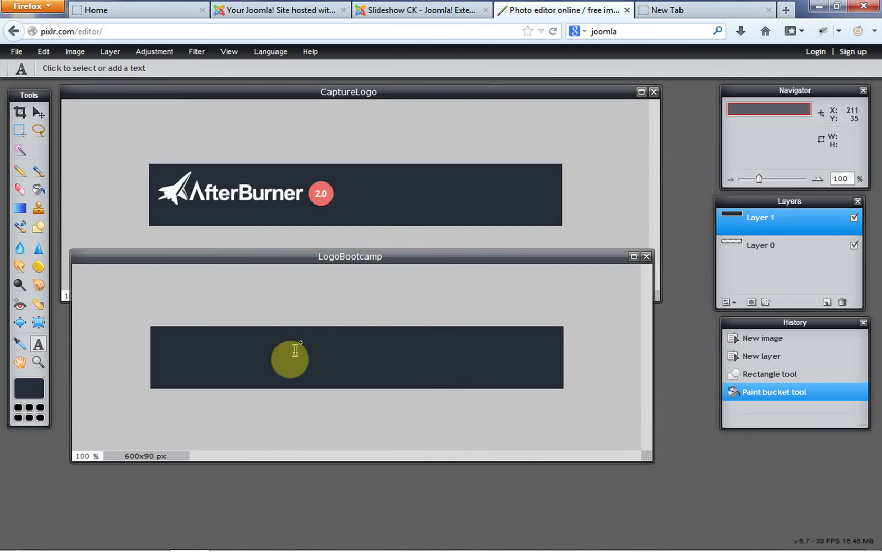
{"action": "left_click", "coordinate": [274, 348]}
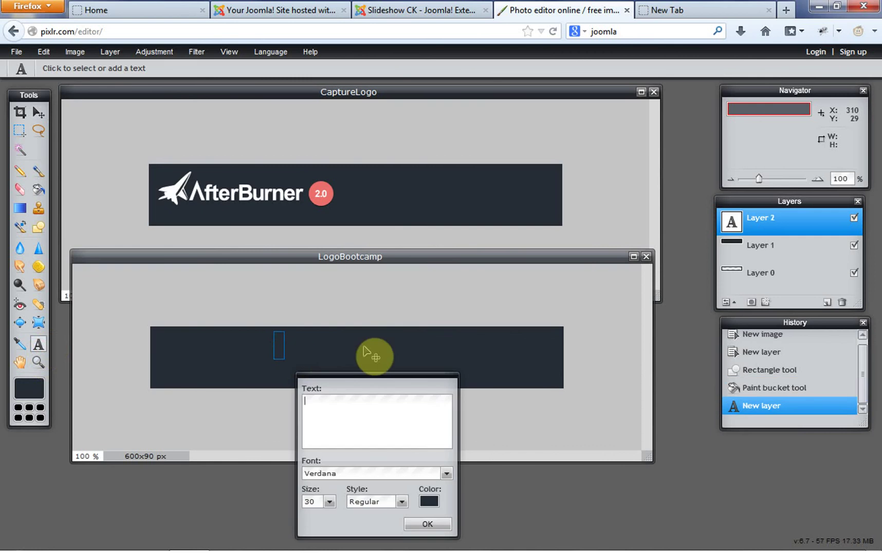
{"action": "type", "text": "BOOTCAMP"}
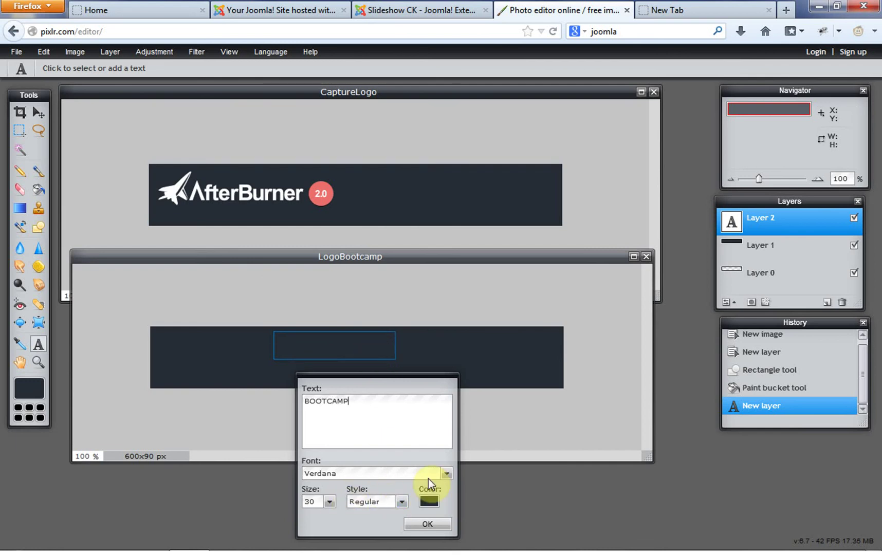
{"action": "left_click", "coordinate": [445, 474]}
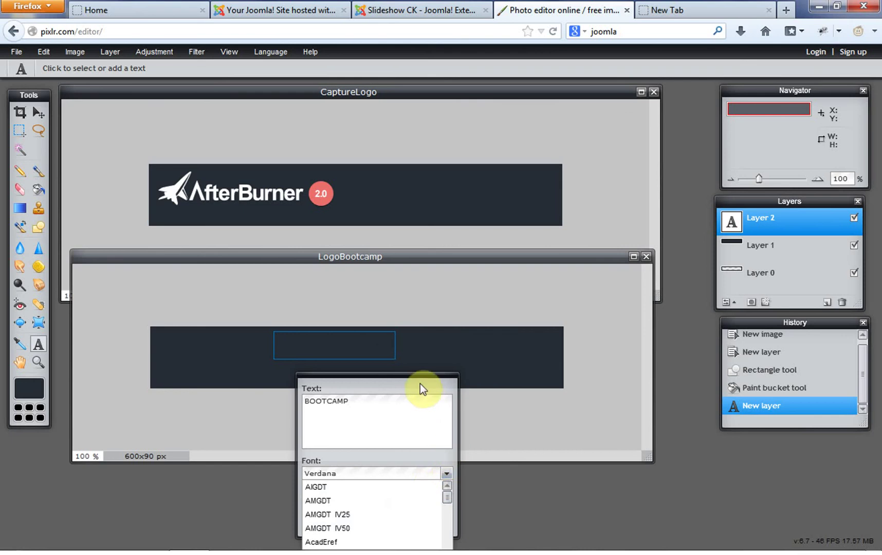
{"action": "left_click_drag", "start_coordinate": [419, 381], "coordinate": [455, 237]}
{"action": "left_click", "coordinate": [481, 331]}
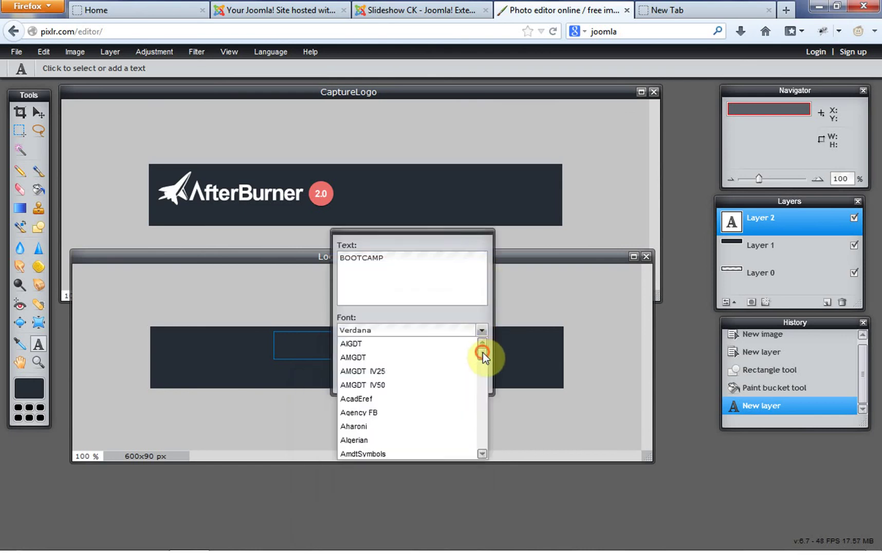
{"action": "left_click_drag", "start_coordinate": [482, 352], "coordinate": [484, 395]}
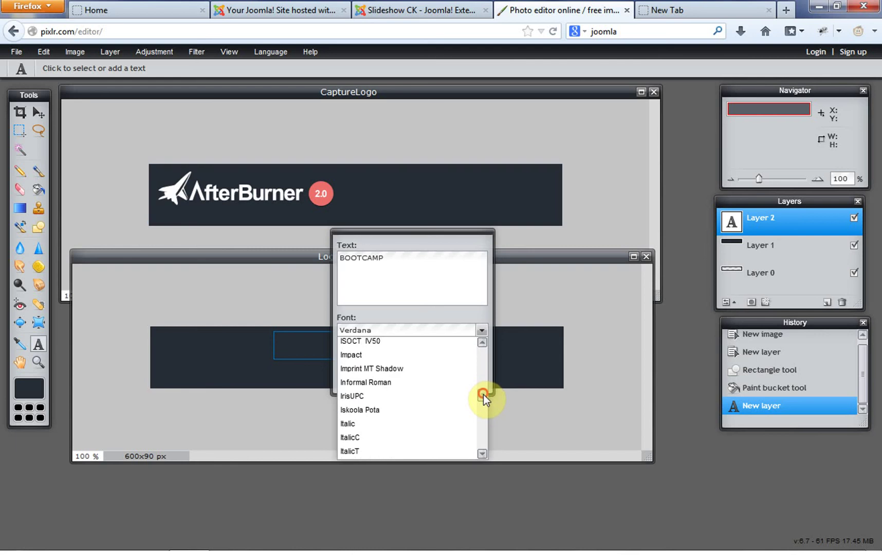
{"action": "left_click", "coordinate": [431, 355]}
Raise the BOOTCAMP text size from 30 to 59.
{"action": "left_click", "coordinate": [365, 359]}
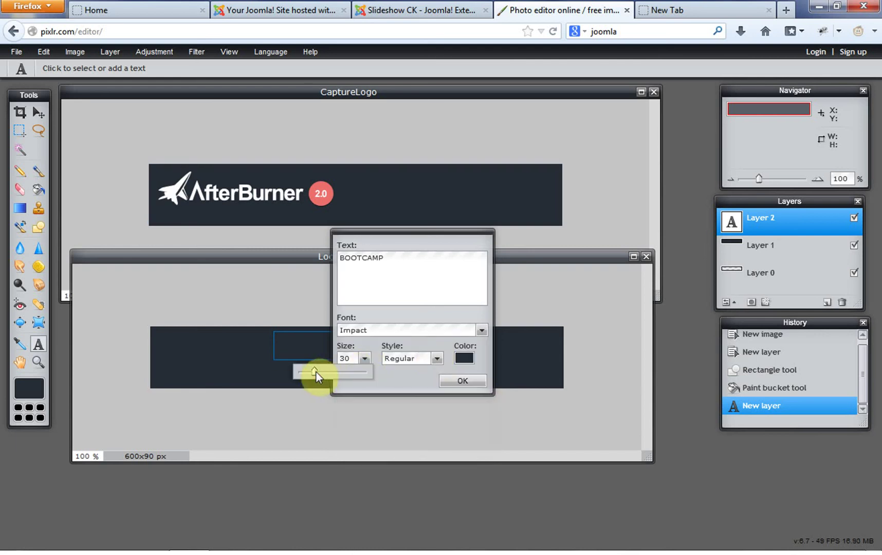
{"action": "left_click_drag", "start_coordinate": [316, 372], "coordinate": [322, 372]}
{"action": "left_click_drag", "start_coordinate": [411, 233], "coordinate": [603, 264]}
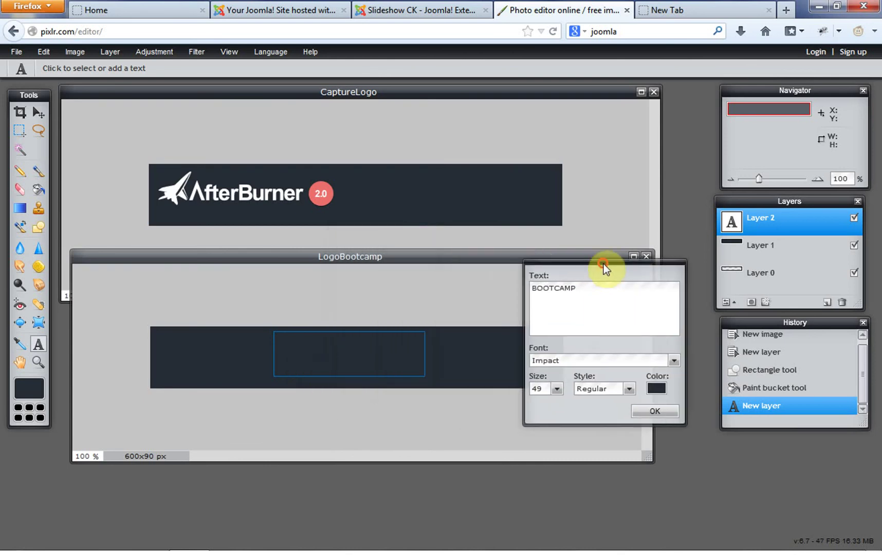
{"action": "left_click", "coordinate": [556, 389]}
{"action": "left_click_drag", "start_coordinate": [518, 404], "coordinate": [522, 404]}
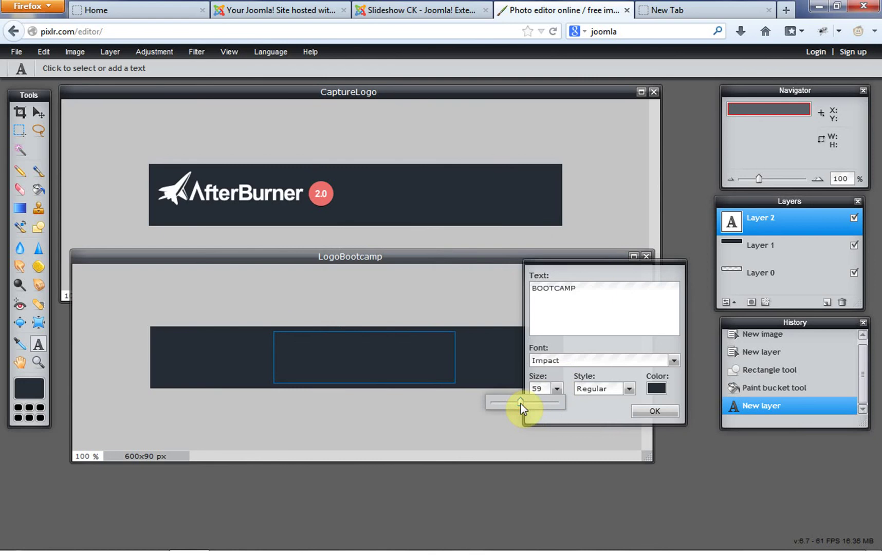
Make BOOTCAMP white (ffffff), commit it, and move it toward the banner's right side.
{"action": "left_click", "coordinate": [656, 388]}
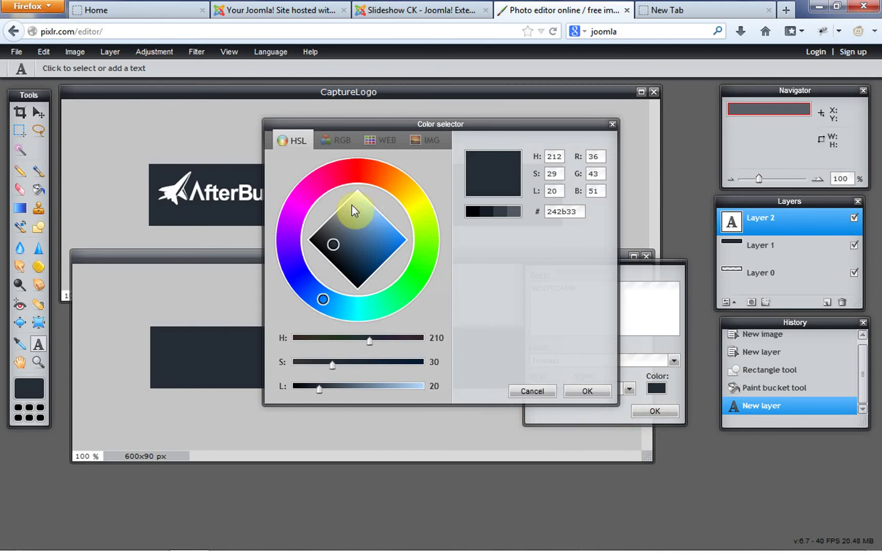
{"action": "left_click", "coordinate": [360, 194]}
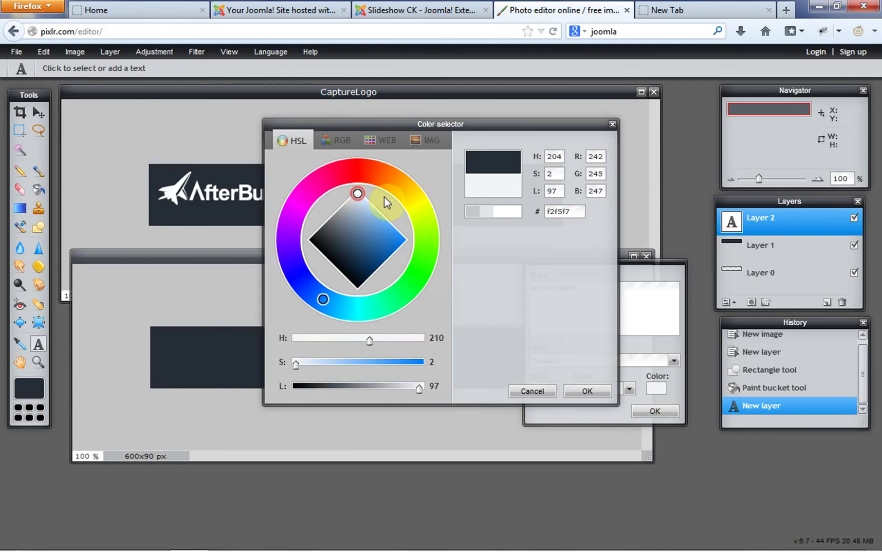
{"action": "left_click", "coordinate": [506, 213]}
{"action": "left_click_drag", "start_coordinate": [574, 212], "coordinate": [538, 211]}
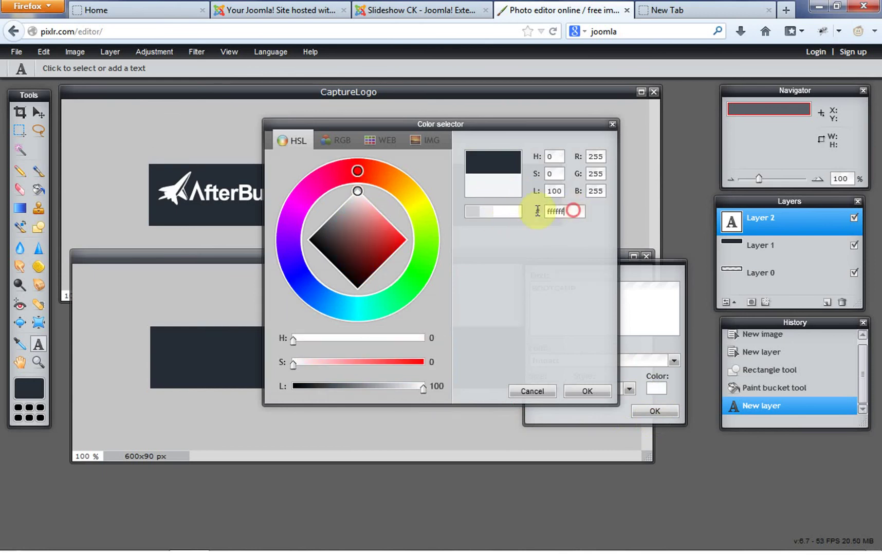
{"action": "left_click", "coordinate": [600, 394]}
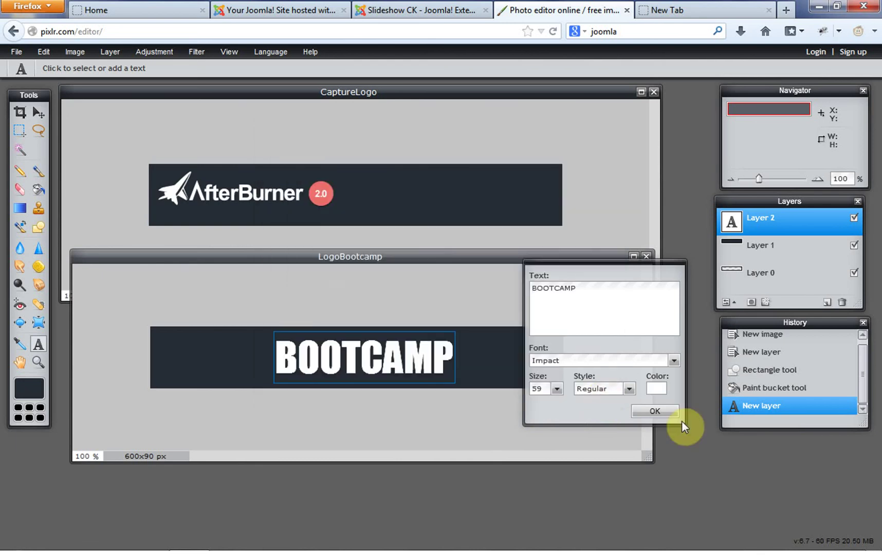
{"action": "left_click", "coordinate": [654, 411]}
{"action": "left_click", "coordinate": [37, 111]}
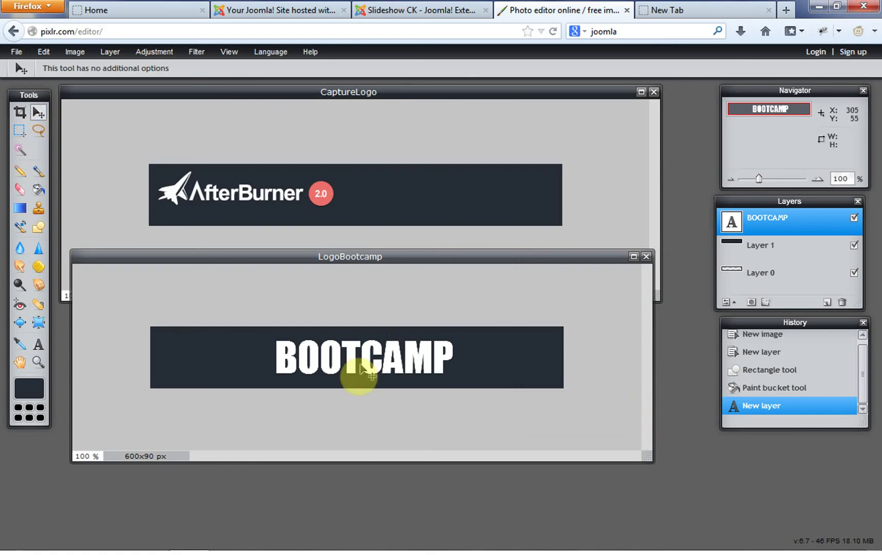
{"action": "left_click_drag", "start_coordinate": [353, 359], "coordinate": [431, 366]}
Add a NEW text box on the banner coloured white (ffffff).
{"action": "left_click", "coordinate": [38, 344]}
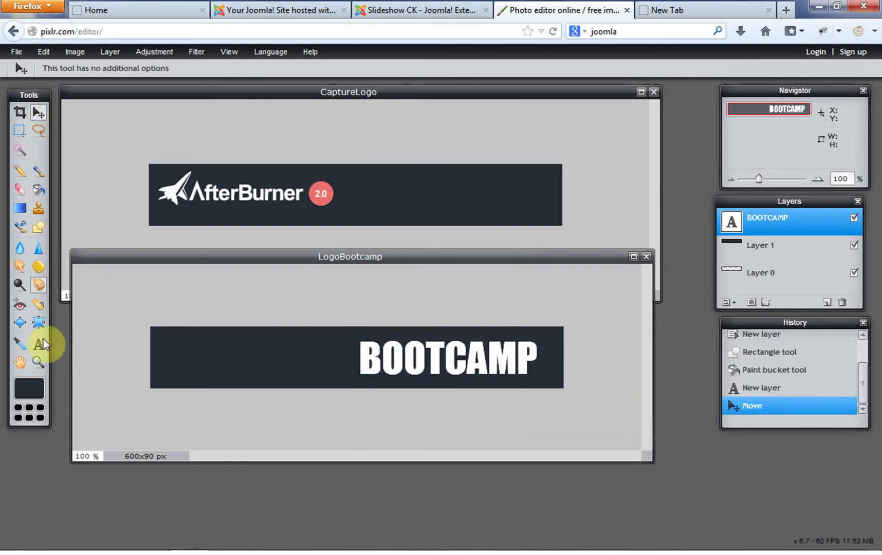
{"action": "left_click", "coordinate": [251, 342]}
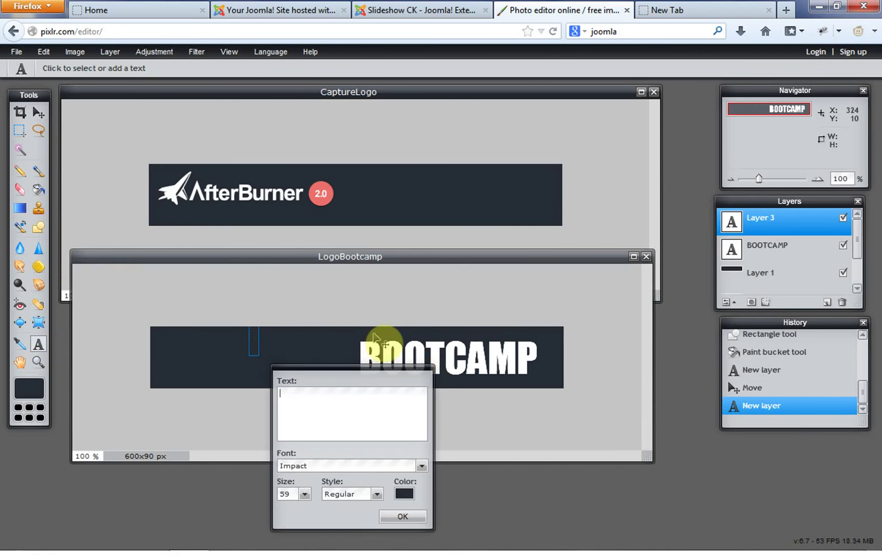
{"action": "type", "text": "NEW"}
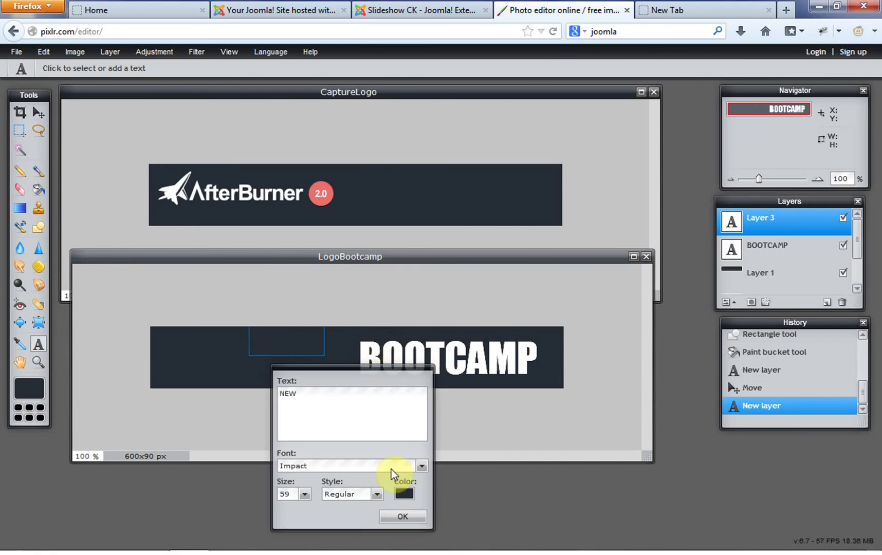
{"action": "left_click", "coordinate": [404, 493]}
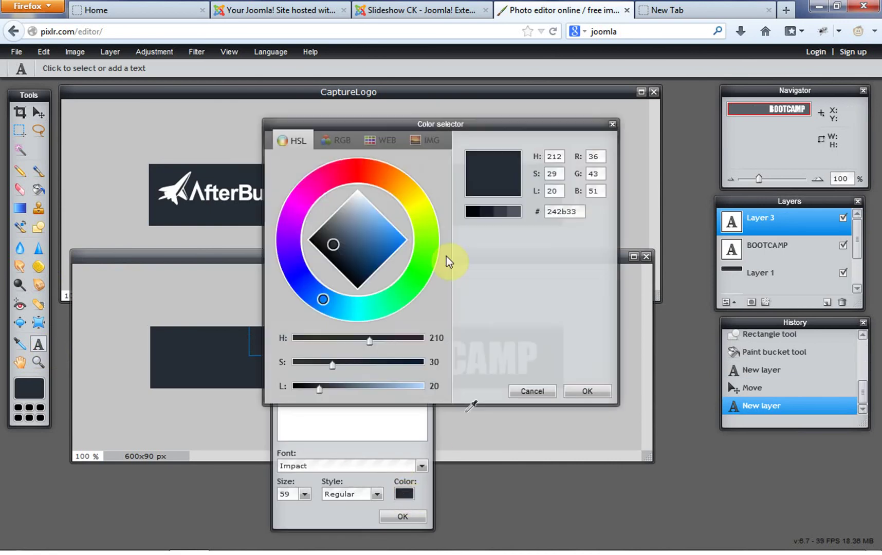
{"action": "left_click", "coordinate": [356, 191]}
{"action": "left_click_drag", "start_coordinate": [585, 213], "coordinate": [547, 212]}
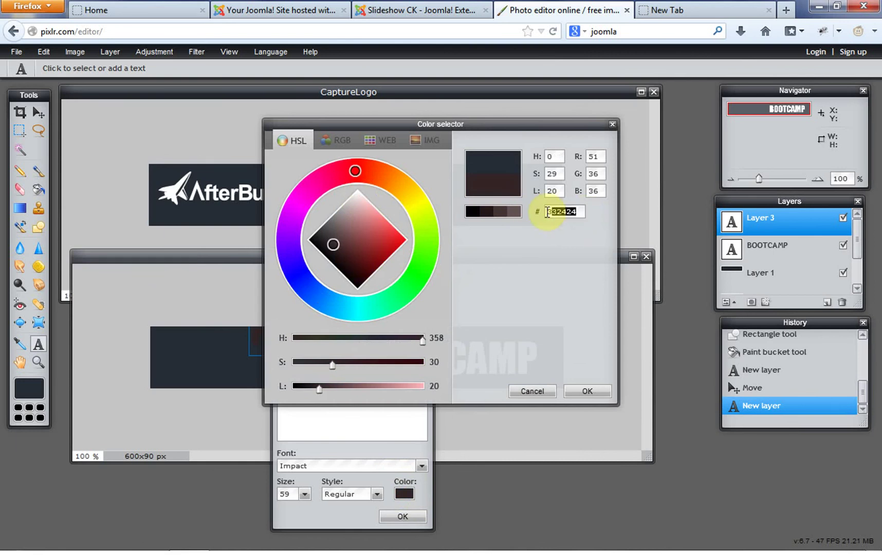
{"action": "type", "text": "ffffff"}
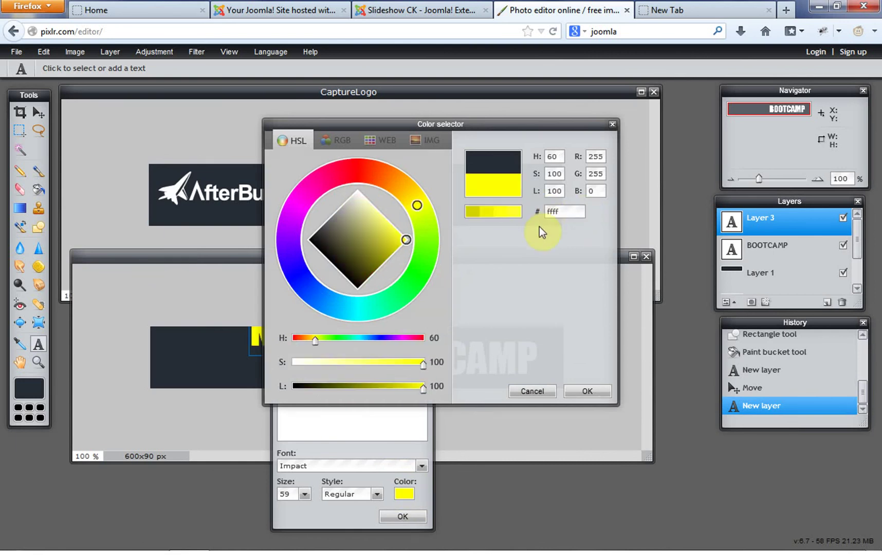
{"action": "left_click", "coordinate": [586, 391]}
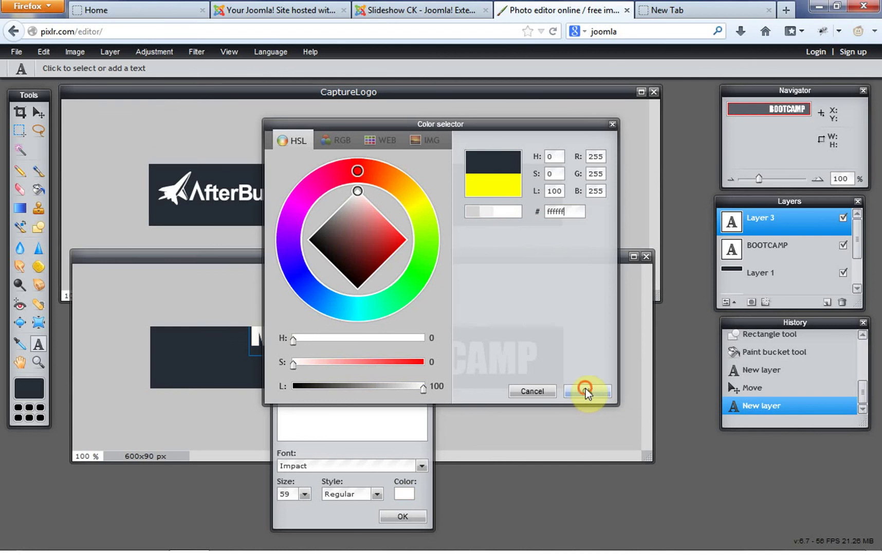
Shrink NEW to size 34, commit it, and place it just left of BOOTCAMP.
{"action": "left_click_drag", "start_coordinate": [361, 374], "coordinate": [438, 401]}
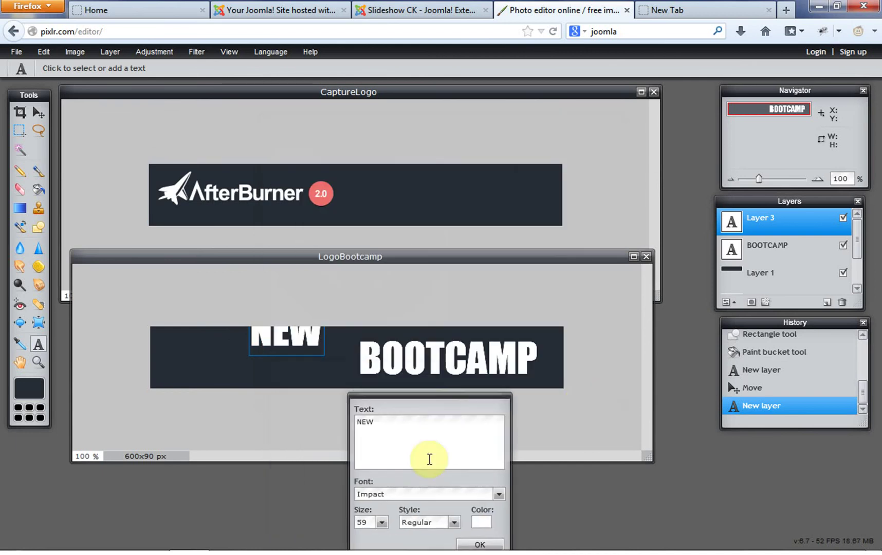
{"action": "left_click", "coordinate": [382, 523]}
{"action": "left_click_drag", "start_coordinate": [353, 535], "coordinate": [331, 538]}
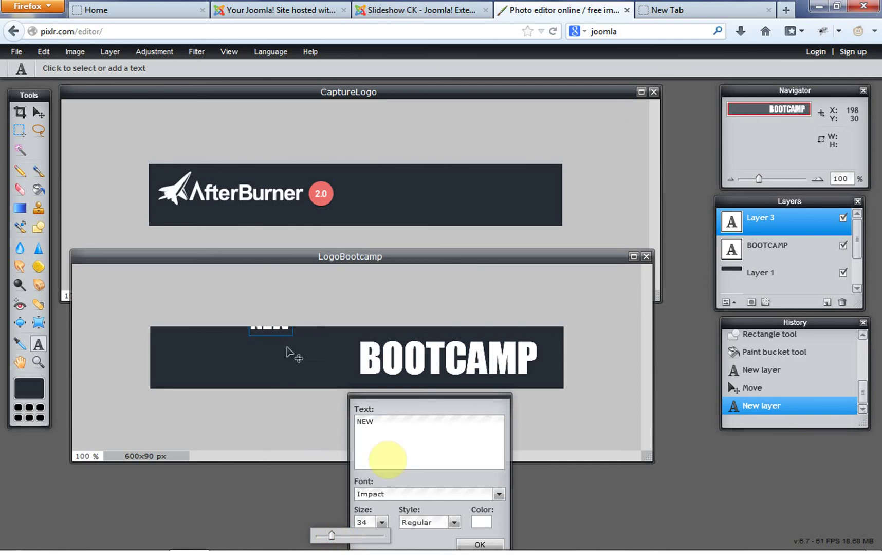
{"action": "left_click", "coordinate": [478, 543]}
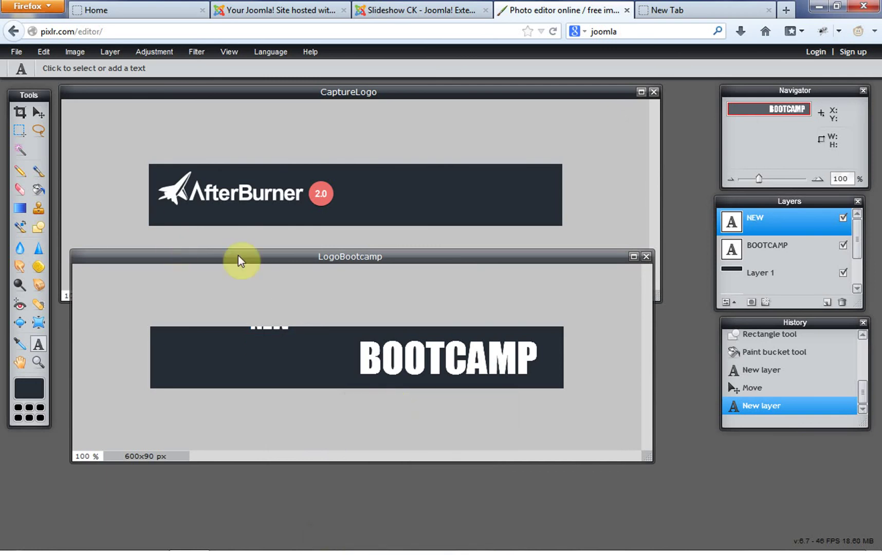
{"action": "left_click", "coordinate": [38, 113]}
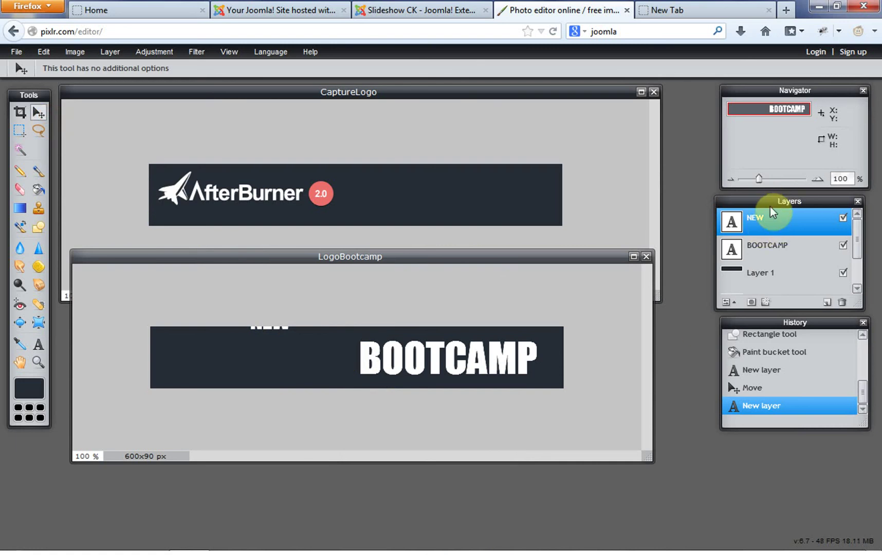
{"action": "left_click", "coordinate": [764, 249]}
{"action": "left_click", "coordinate": [764, 221]}
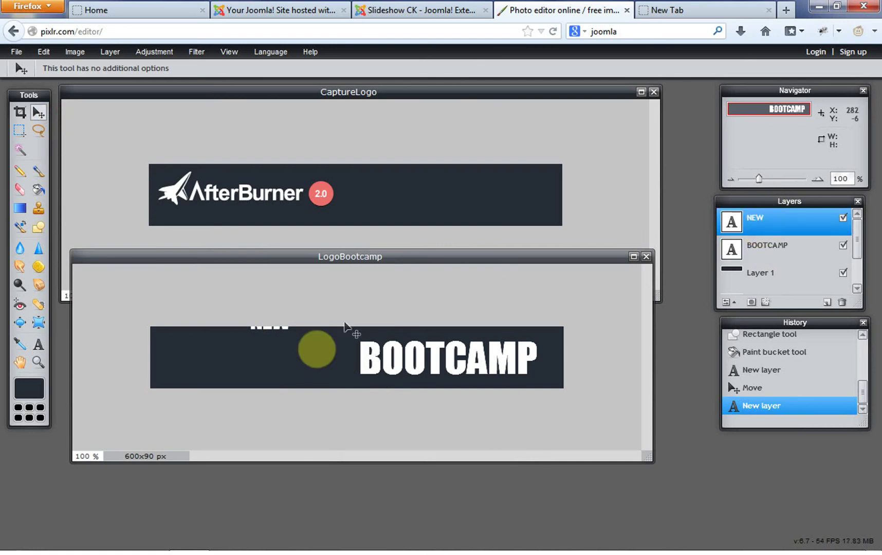
{"action": "left_click_drag", "start_coordinate": [346, 325], "coordinate": [335, 363]}
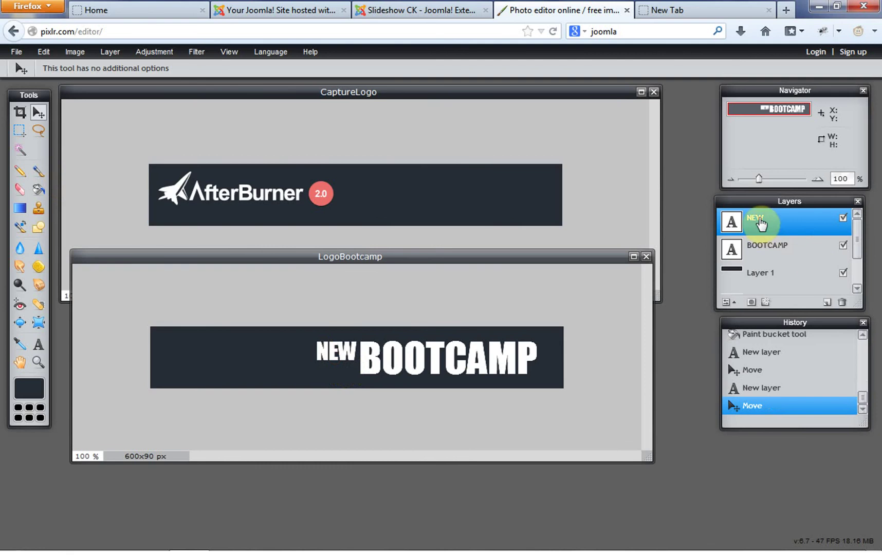
Reduce the NEW text size to 29.
{"action": "left_click", "coordinate": [38, 345]}
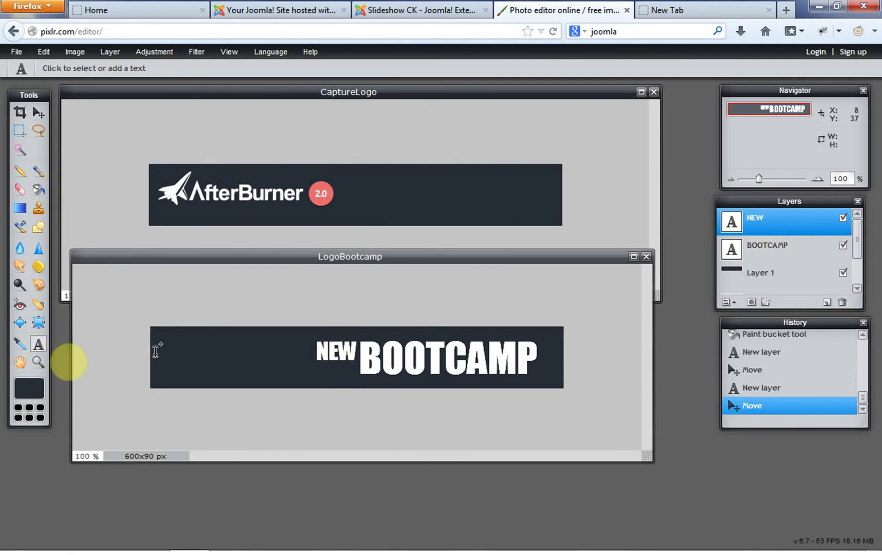
{"action": "left_click", "coordinate": [337, 350]}
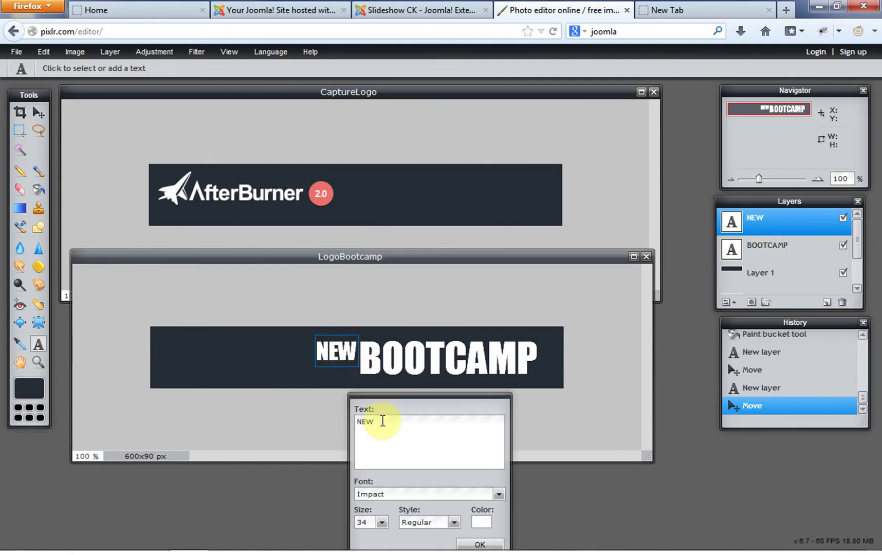
{"action": "left_click", "coordinate": [383, 431]}
{"action": "left_click", "coordinate": [381, 522]}
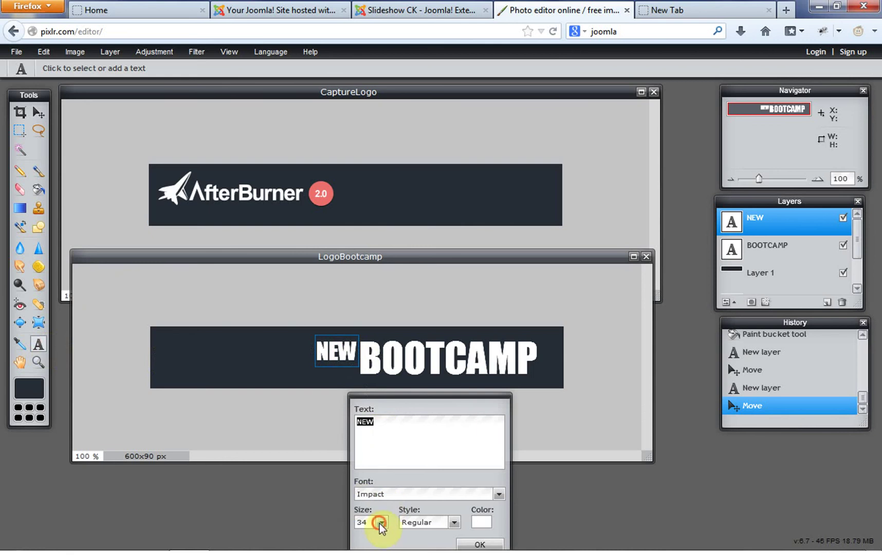
{"action": "left_click_drag", "start_coordinate": [335, 539], "coordinate": [329, 539]}
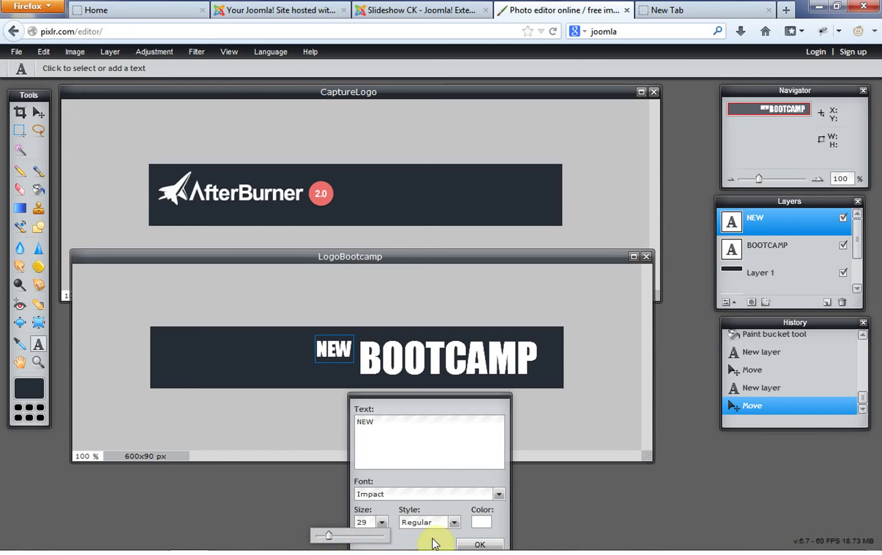
{"action": "left_click", "coordinate": [485, 544]}
Change NEW to the Verdana font in Bold style and commit it.
{"action": "left_click", "coordinate": [503, 493]}
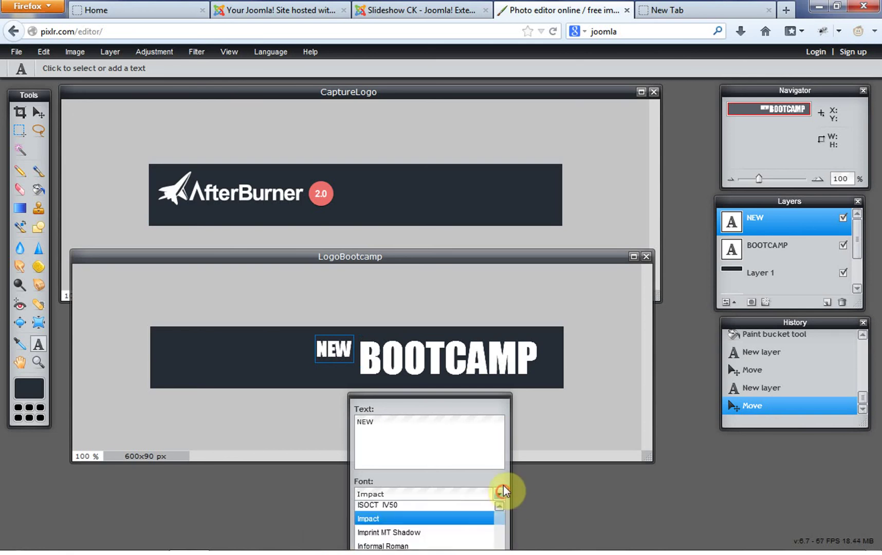
{"action": "left_click_drag", "start_coordinate": [467, 397], "coordinate": [465, 256]}
{"action": "left_click", "coordinate": [495, 350]}
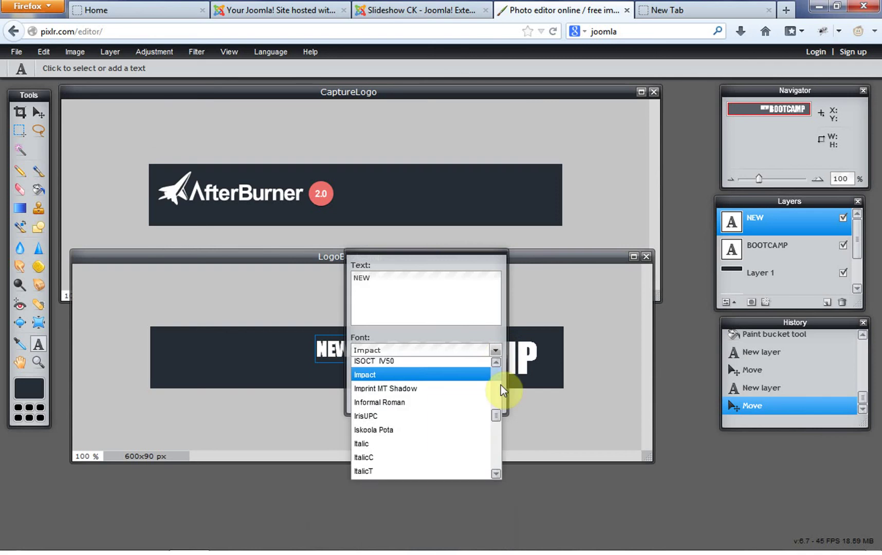
{"action": "left_click_drag", "start_coordinate": [501, 385], "coordinate": [497, 464]}
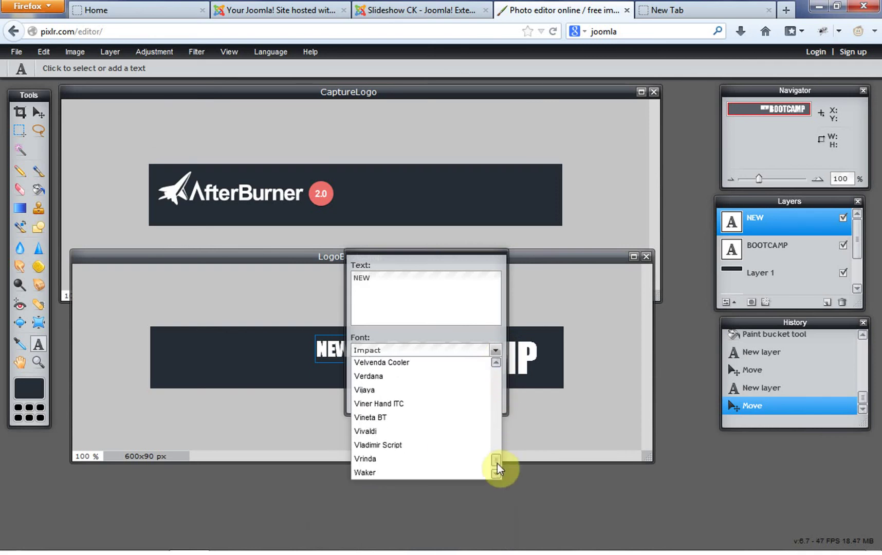
{"action": "left_click", "coordinate": [406, 375]}
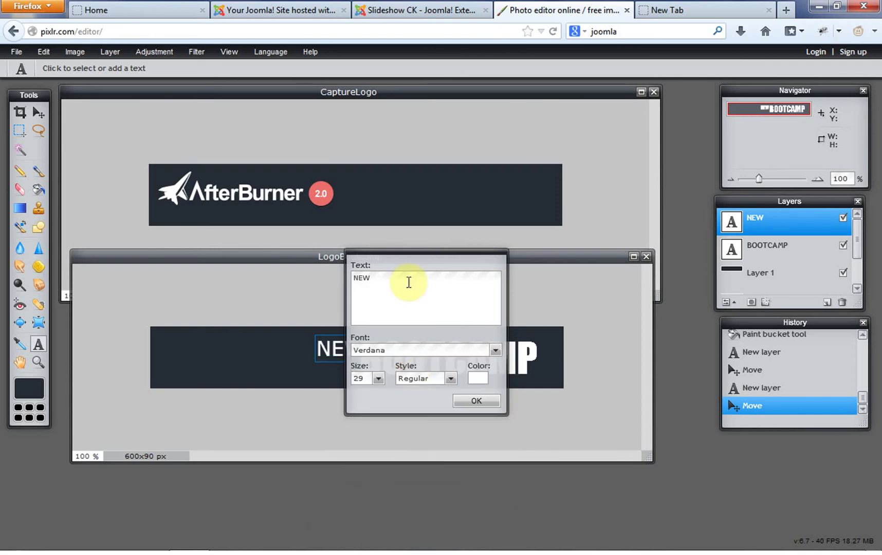
{"action": "left_click_drag", "start_coordinate": [414, 254], "coordinate": [503, 246]}
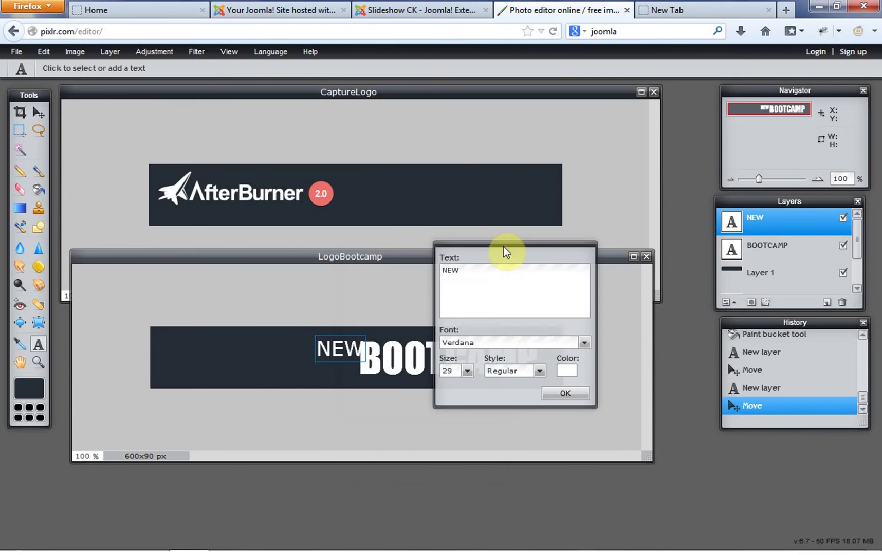
{"action": "left_click", "coordinate": [537, 370]}
{"action": "left_click", "coordinate": [524, 397]}
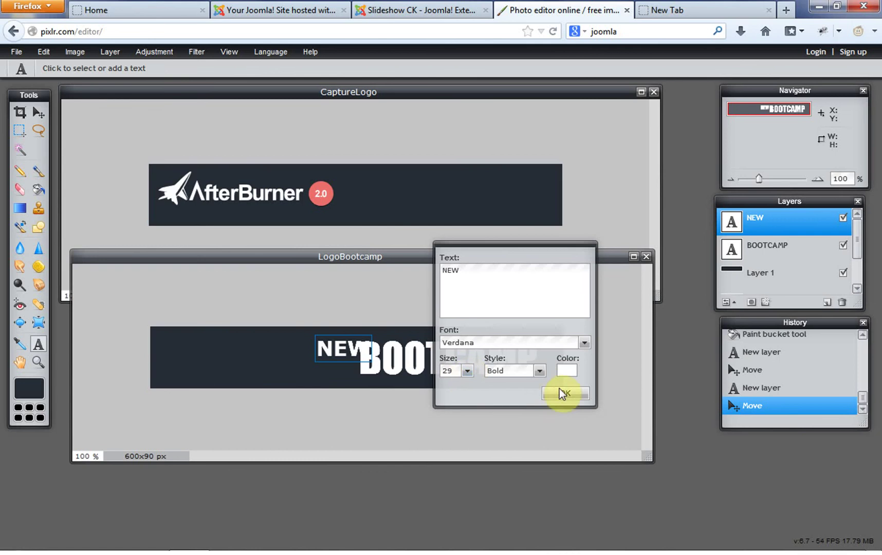
{"action": "left_click", "coordinate": [564, 393]}
{"action": "left_click", "coordinate": [475, 355]}
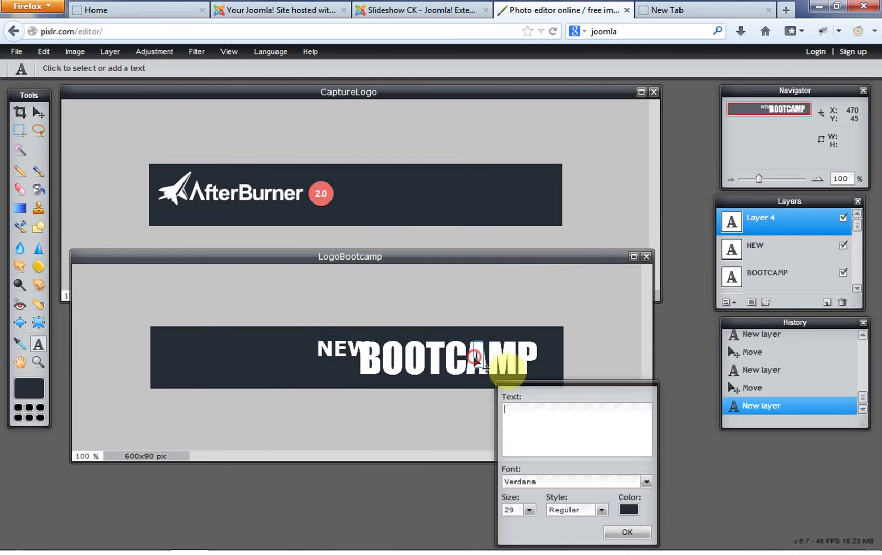
Discard the empty text box and enlarge BOOTCAMP to size 73.
{"action": "left_click", "coordinate": [634, 530]}
{"action": "left_click", "coordinate": [756, 253]}
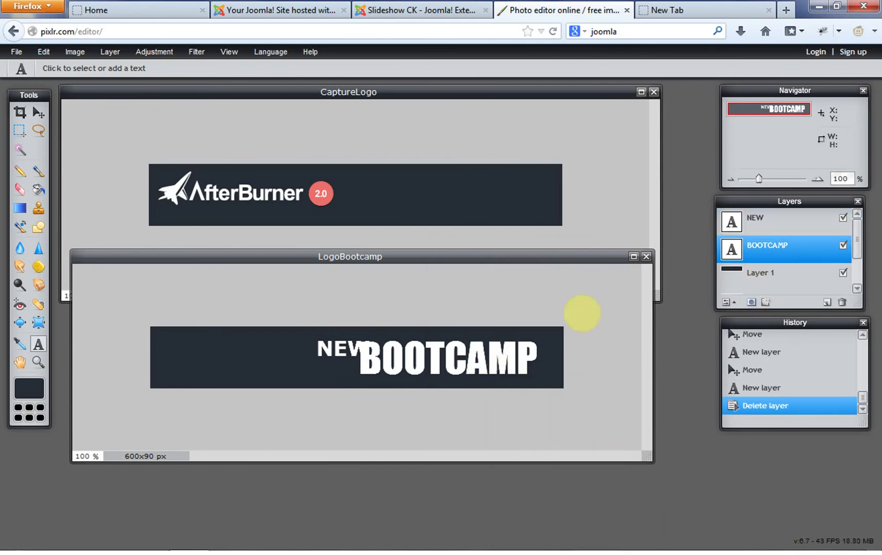
{"action": "left_click", "coordinate": [515, 360]}
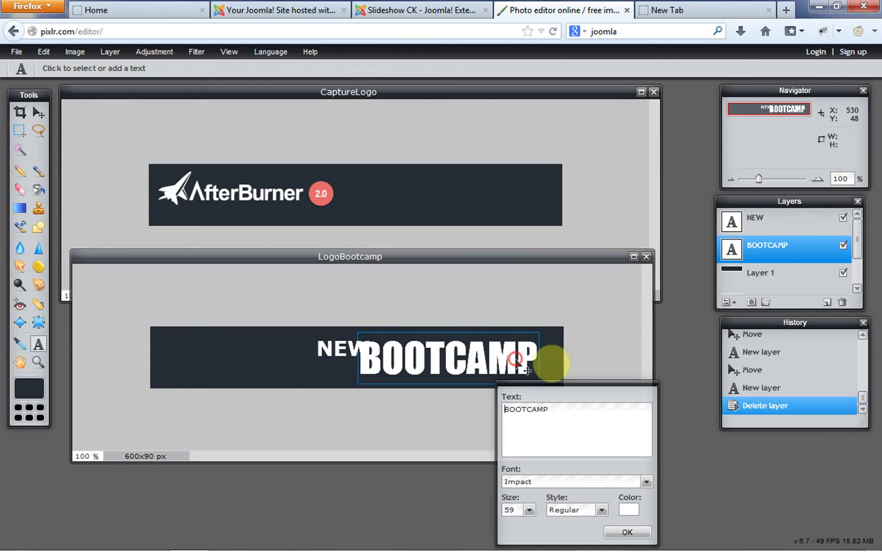
{"action": "left_click", "coordinate": [532, 506]}
{"action": "left_click_drag", "start_coordinate": [499, 523], "coordinate": [501, 521]}
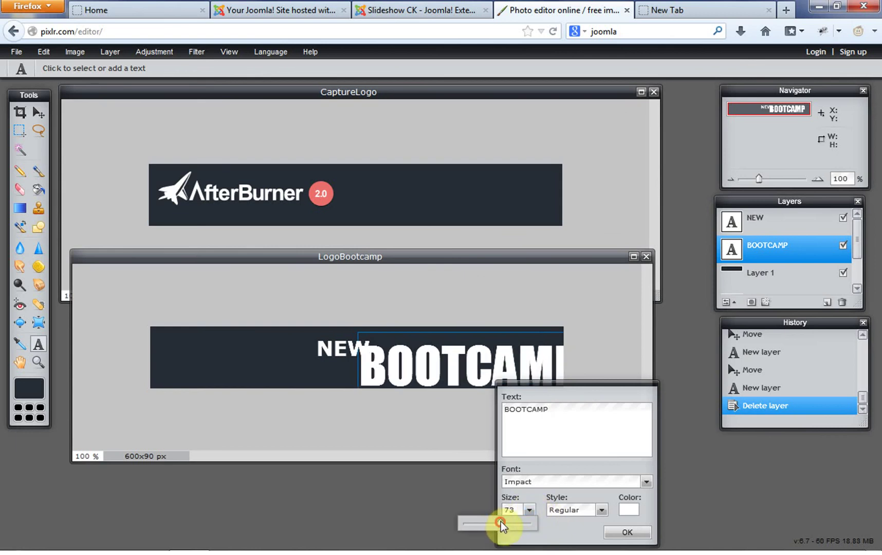
{"action": "left_click", "coordinate": [625, 530]}
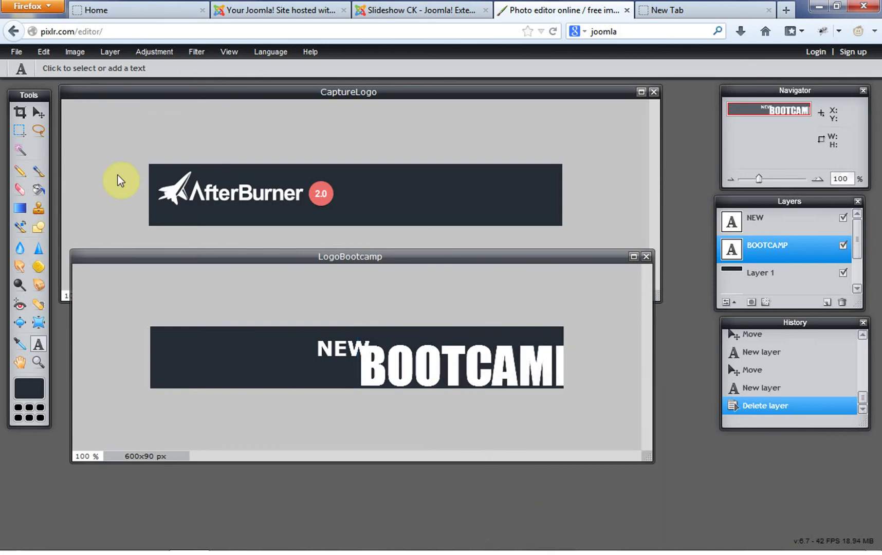
Shift BOOTCAMP slightly left and move NEW out from behind it to its left.
{"action": "left_click", "coordinate": [39, 112]}
{"action": "left_click_drag", "start_coordinate": [410, 376], "coordinate": [394, 373]}
{"action": "left_click", "coordinate": [748, 222]}
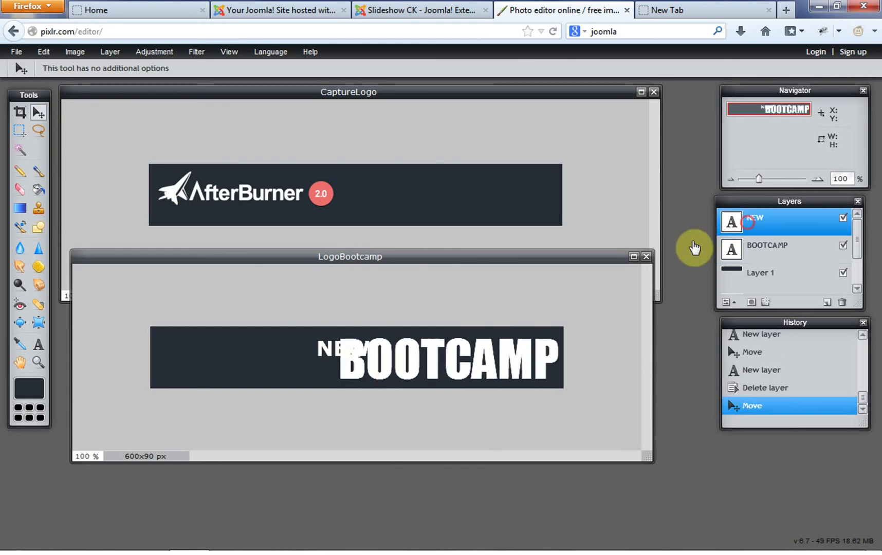
{"action": "left_click_drag", "start_coordinate": [331, 364], "coordinate": [301, 365]}
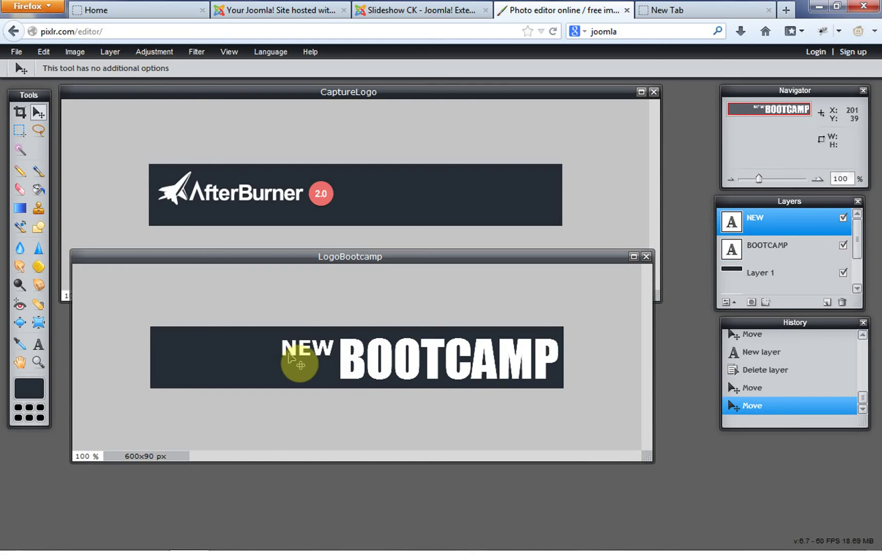
{"action": "right_click", "coordinate": [301, 365]}
{"action": "key", "text": "Escape"}
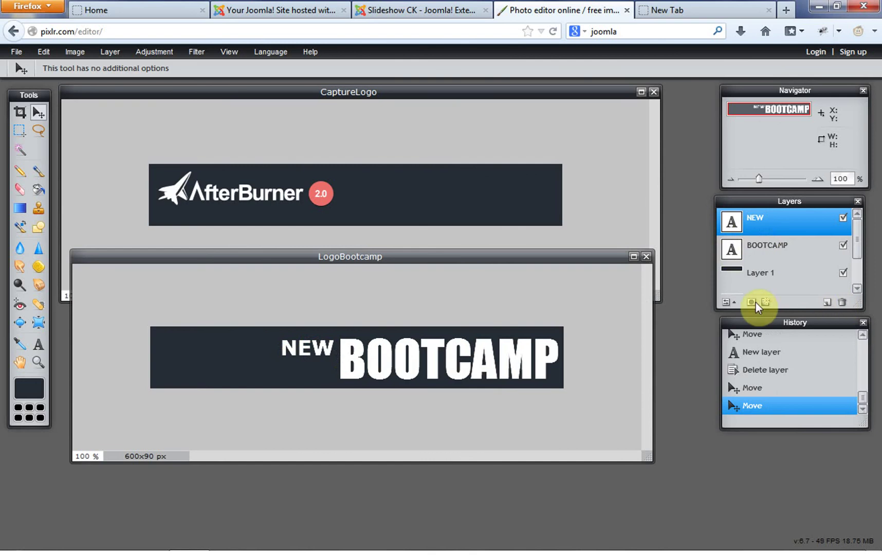
Duplicate the NEW layer and place the copy below the original.
{"action": "right_click", "coordinate": [765, 220]}
{"action": "left_click", "coordinate": [749, 232]}
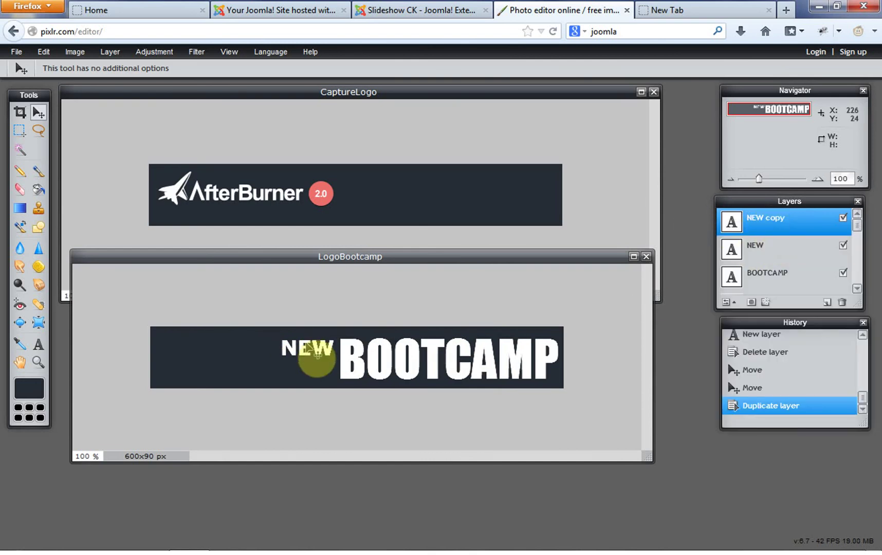
{"action": "left_click_drag", "start_coordinate": [306, 349], "coordinate": [306, 372]}
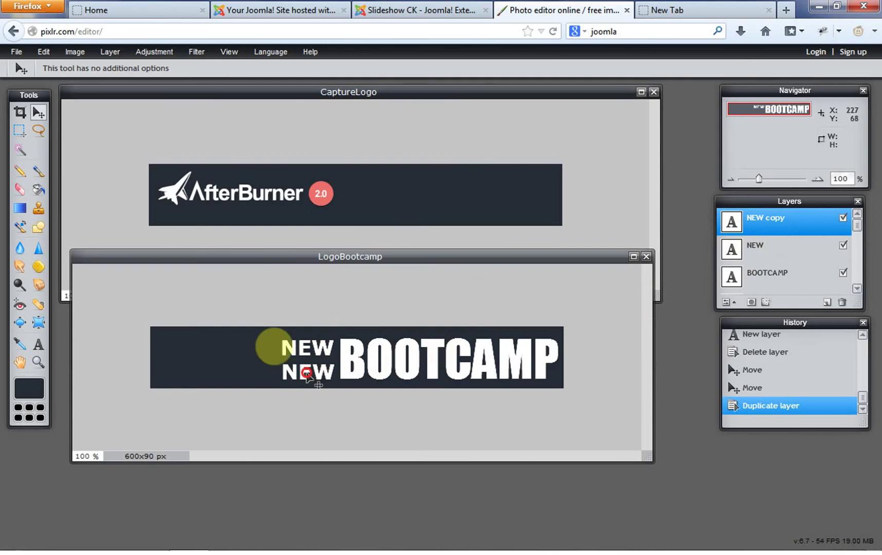
Change the copy's text to DAD and nudge it into place under NEW.
{"action": "left_click", "coordinate": [38, 344]}
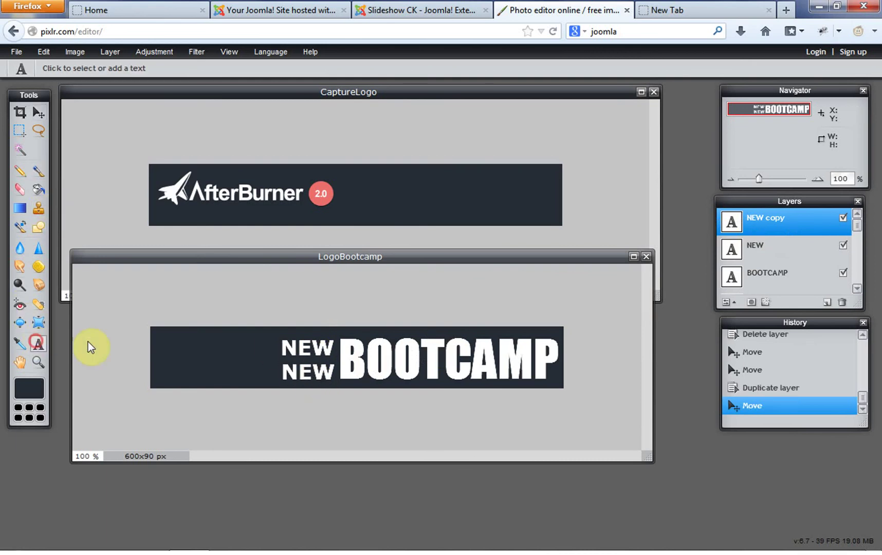
{"action": "left_click", "coordinate": [340, 380]}
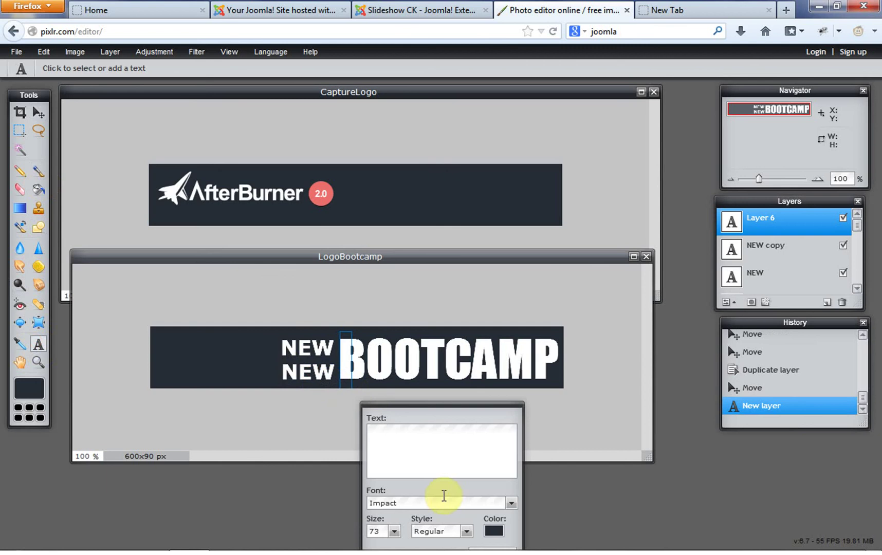
{"action": "left_click_drag", "start_coordinate": [475, 412], "coordinate": [492, 271]}
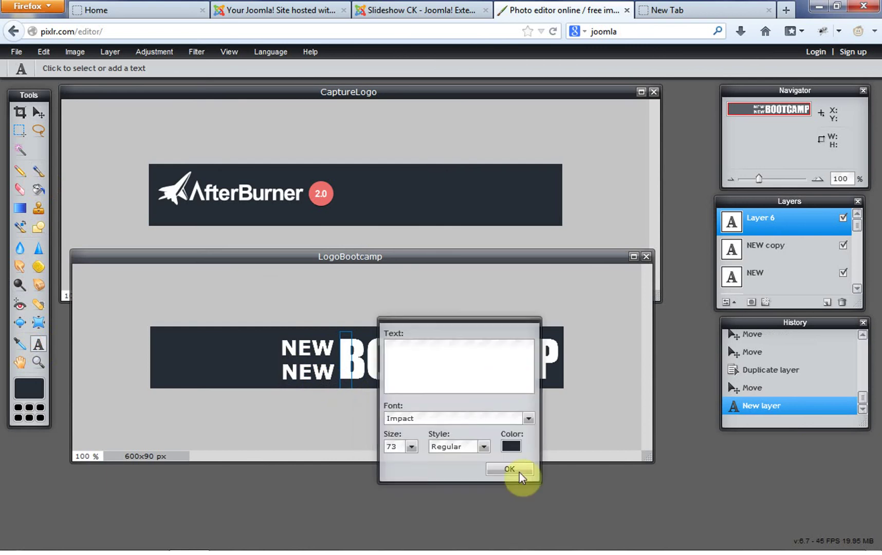
{"action": "left_click", "coordinate": [516, 474]}
{"action": "left_click", "coordinate": [307, 373]}
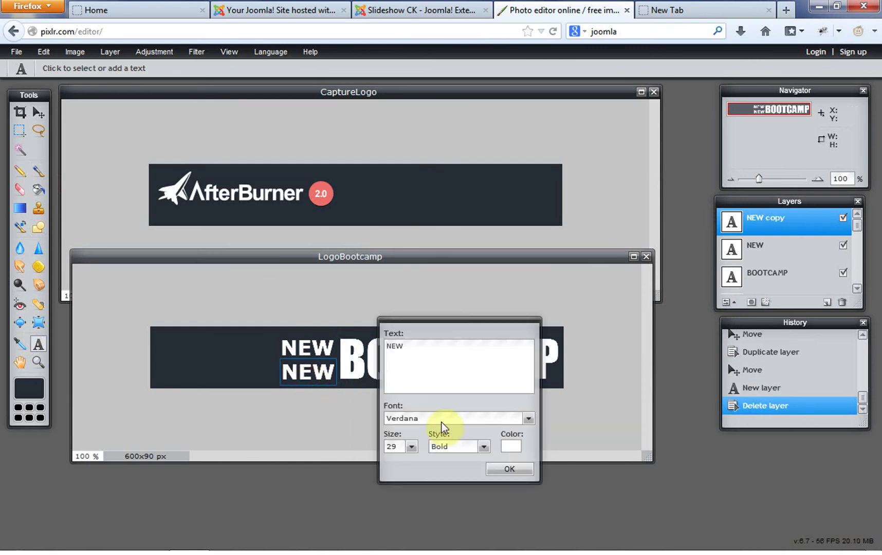
{"action": "type", "text": "DAD"}
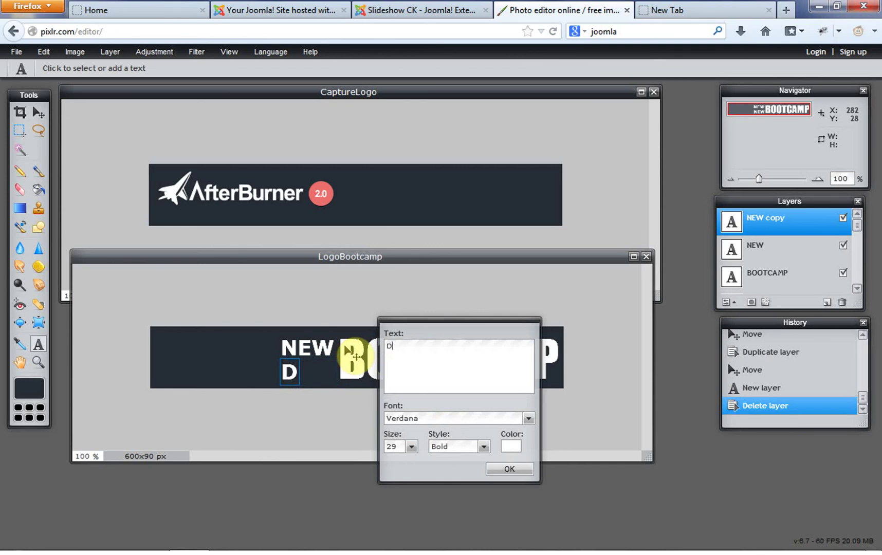
{"action": "left_click", "coordinate": [510, 468]}
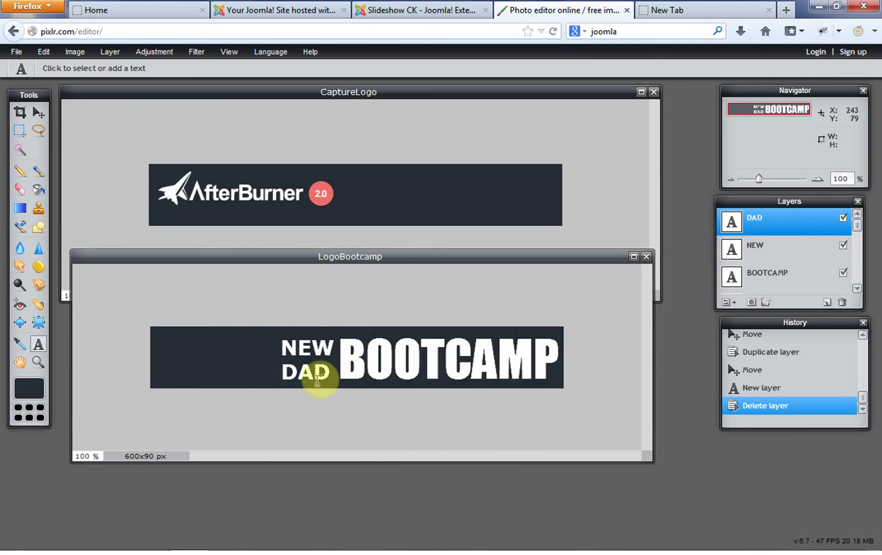
{"action": "left_click", "coordinate": [38, 112]}
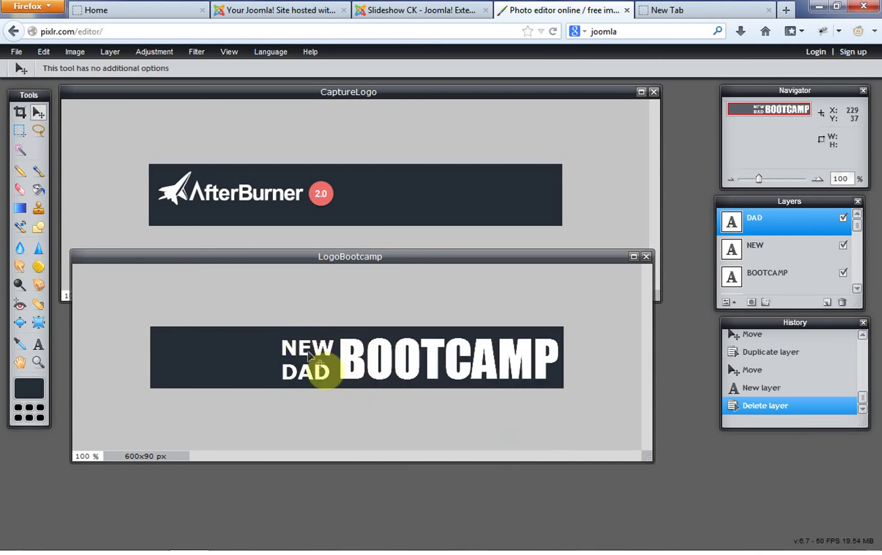
{"action": "left_click_drag", "start_coordinate": [318, 380], "coordinate": [316, 371]}
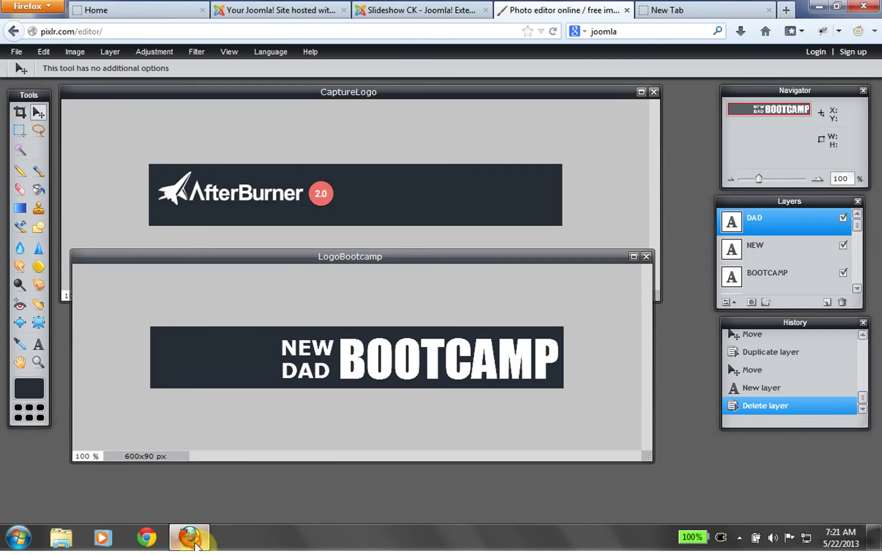
Go to google.com in the browser's empty new tab.
{"action": "left_click", "coordinate": [196, 540]}
{"action": "left_click", "coordinate": [196, 541]}
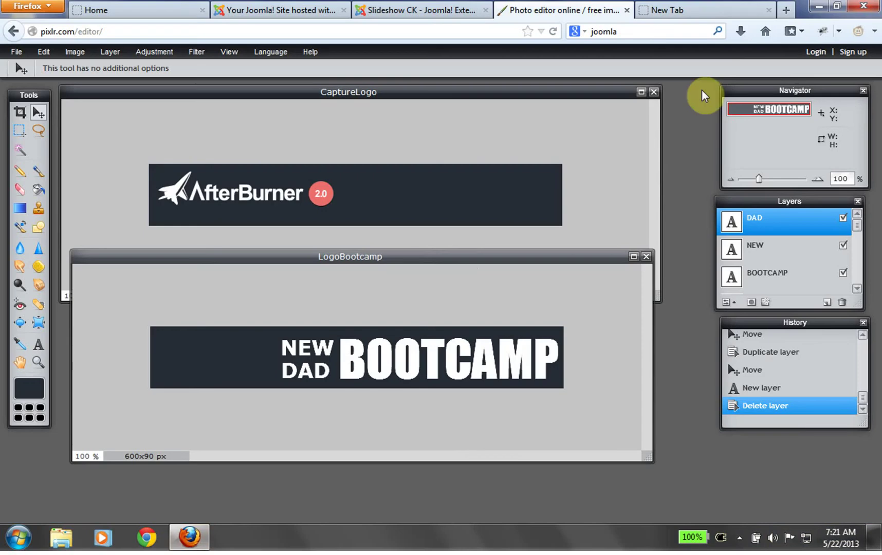
{"action": "left_click", "coordinate": [688, 7]}
{"action": "left_click", "coordinate": [335, 34]}
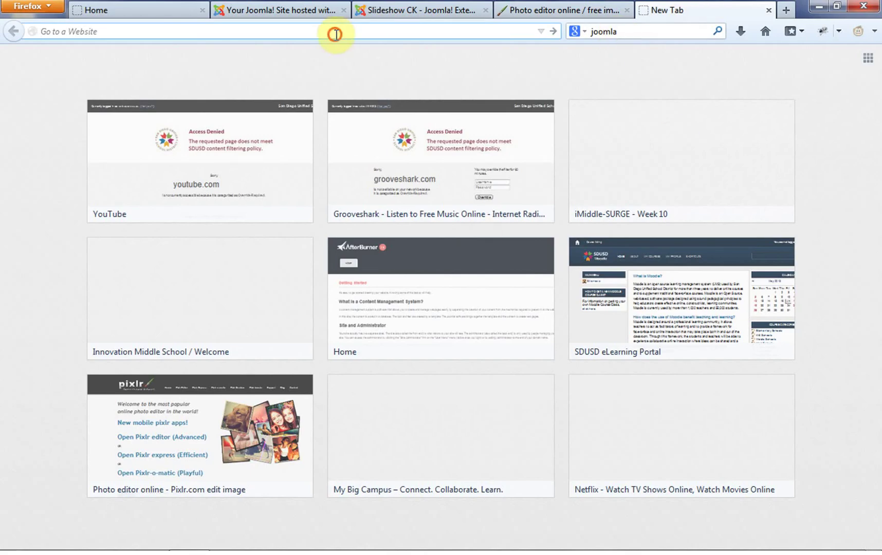
{"action": "type", "text": "google.com"}
{"action": "key", "text": "Return"}
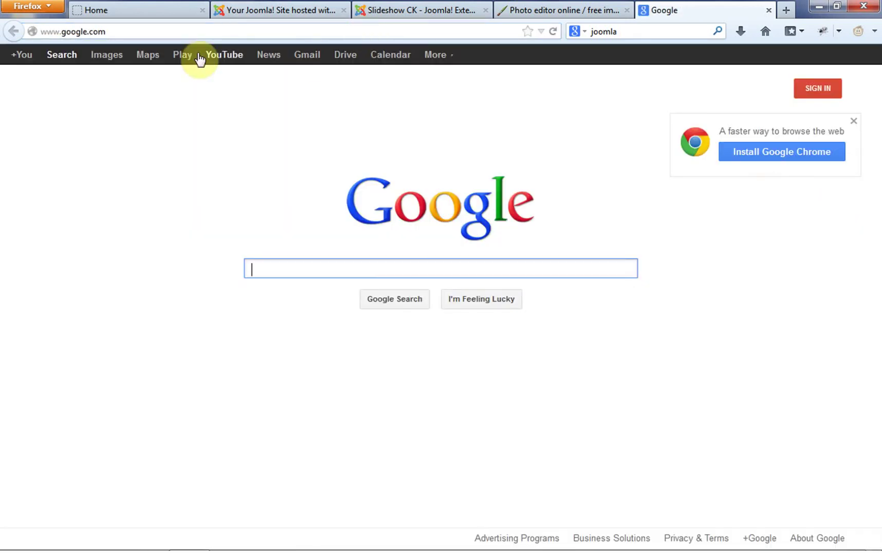
Run a Google Images search for 'flag'.
{"action": "left_click", "coordinate": [118, 56]}
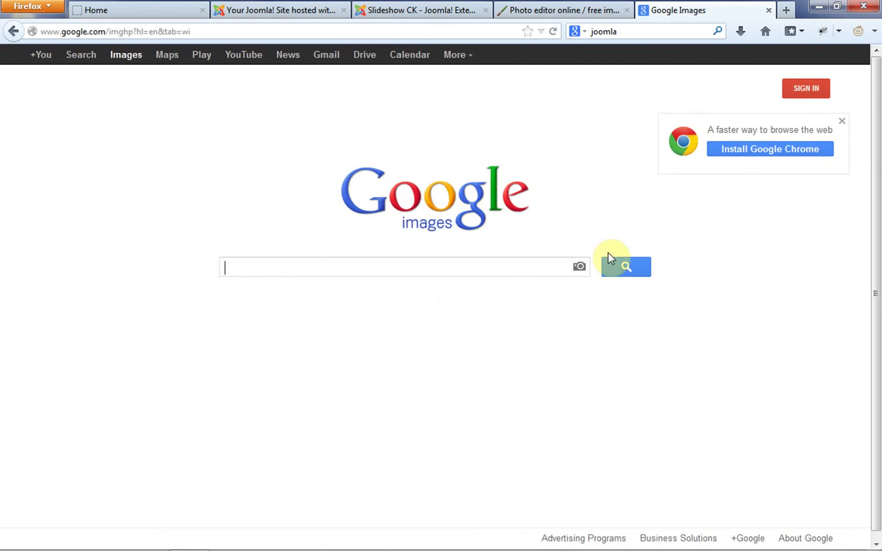
{"action": "left_click", "coordinate": [469, 55]}
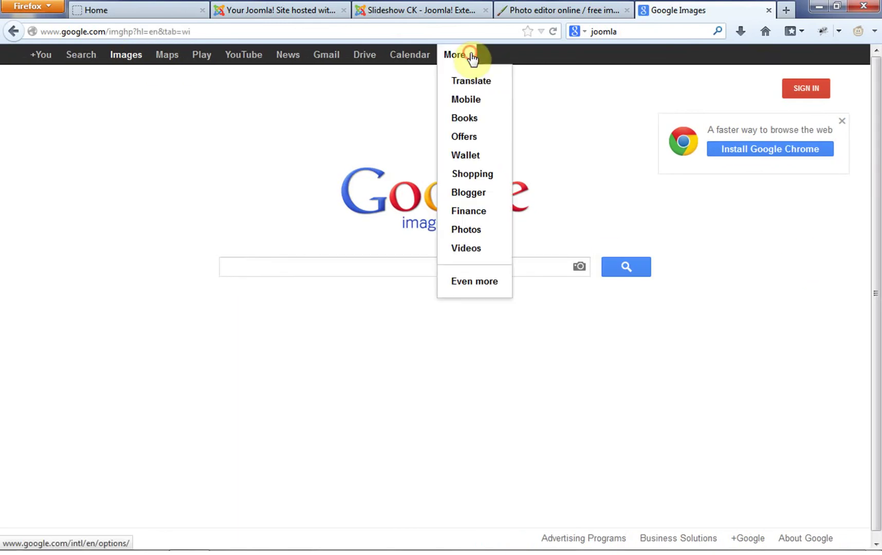
{"action": "left_click", "coordinate": [573, 110]}
{"action": "left_click", "coordinate": [519, 270]}
{"action": "type", "text": "flag"}
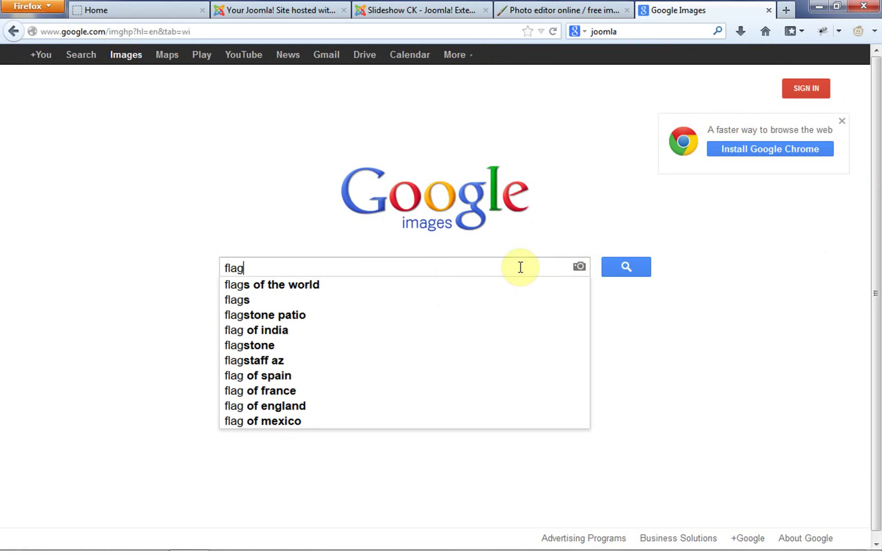
{"action": "key", "text": "Return"}
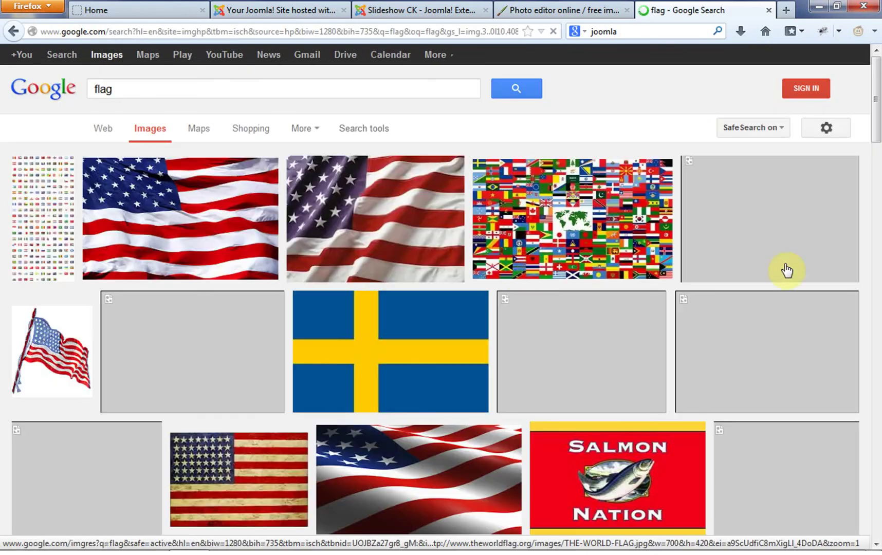
On the advanced image search page, keep any size and choose black & white colour.
{"action": "left_click", "coordinate": [820, 133]}
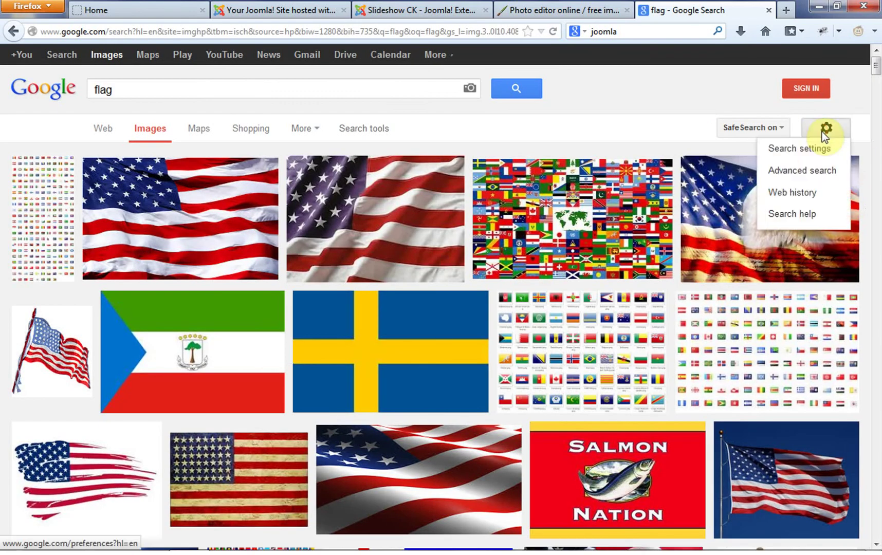
{"action": "left_click", "coordinate": [811, 172]}
{"action": "scroll", "coordinate": [590, 347], "scroll_direction": "down", "scroll_amount": 3}
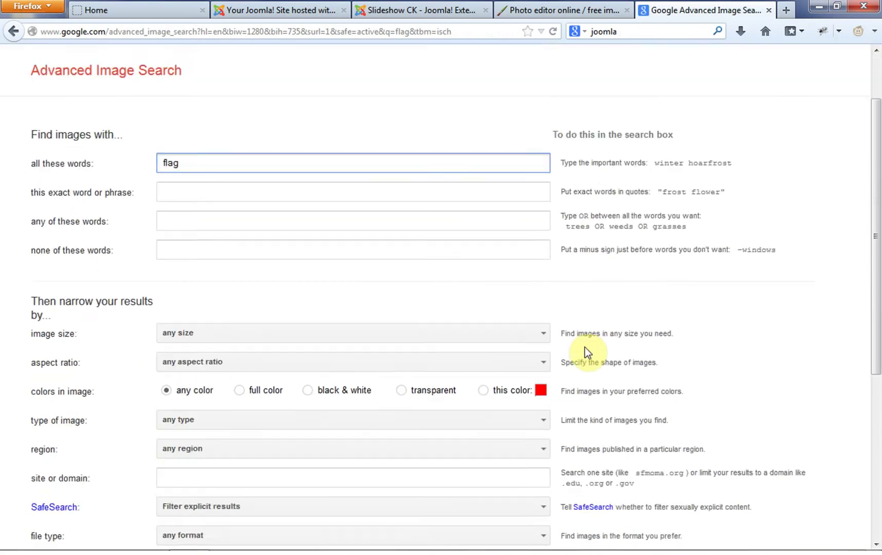
{"action": "scroll", "coordinate": [584, 352], "scroll_direction": "down", "scroll_amount": 5}
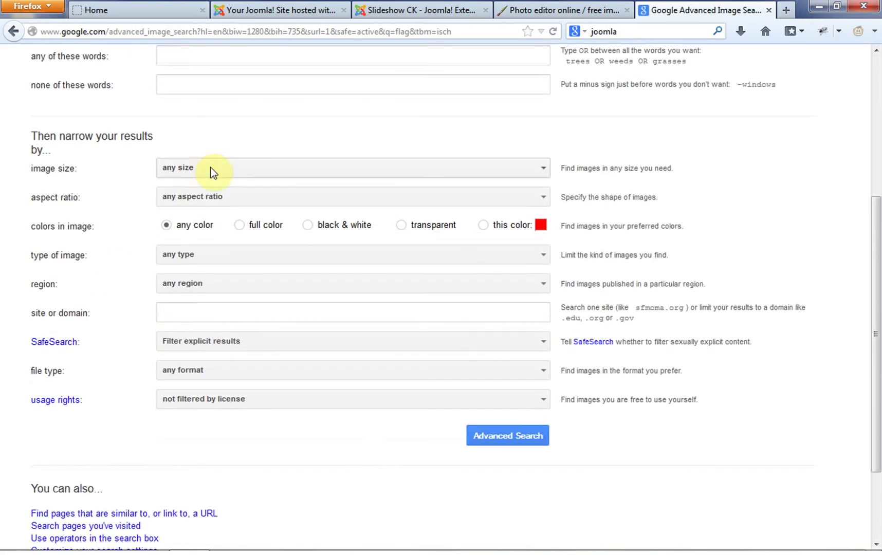
{"action": "left_click", "coordinate": [300, 168]}
{"action": "left_click", "coordinate": [324, 135]}
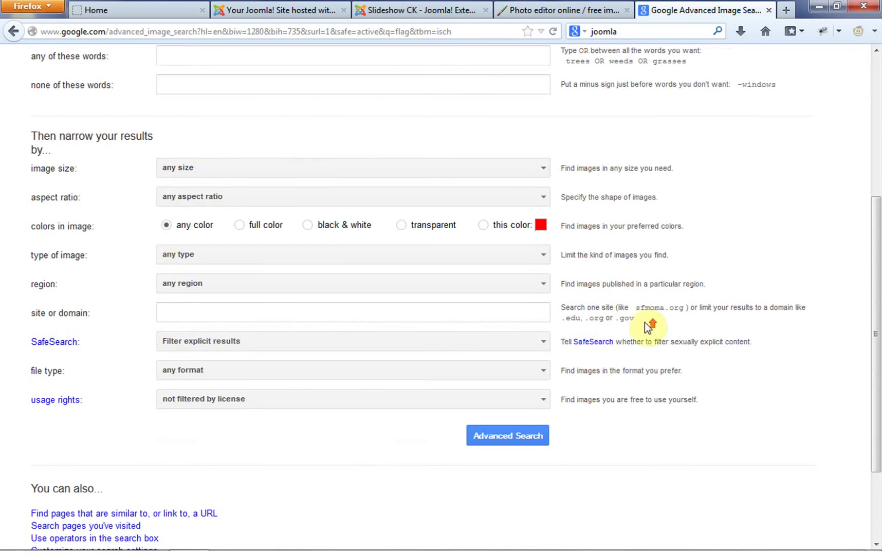
{"action": "scroll", "coordinate": [649, 327], "scroll_direction": "up", "scroll_amount": 7}
{"action": "scroll", "coordinate": [224, 197], "scroll_direction": "down", "scroll_amount": 7}
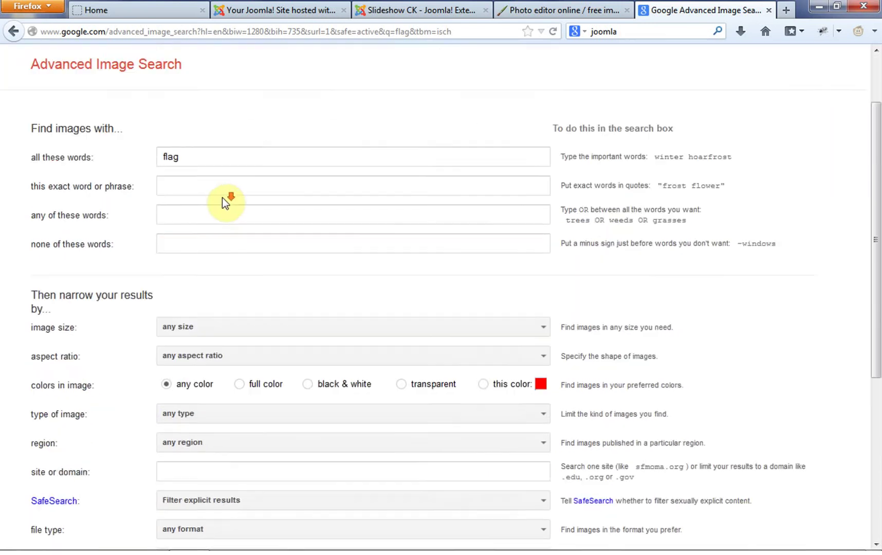
{"action": "left_click", "coordinate": [309, 225]}
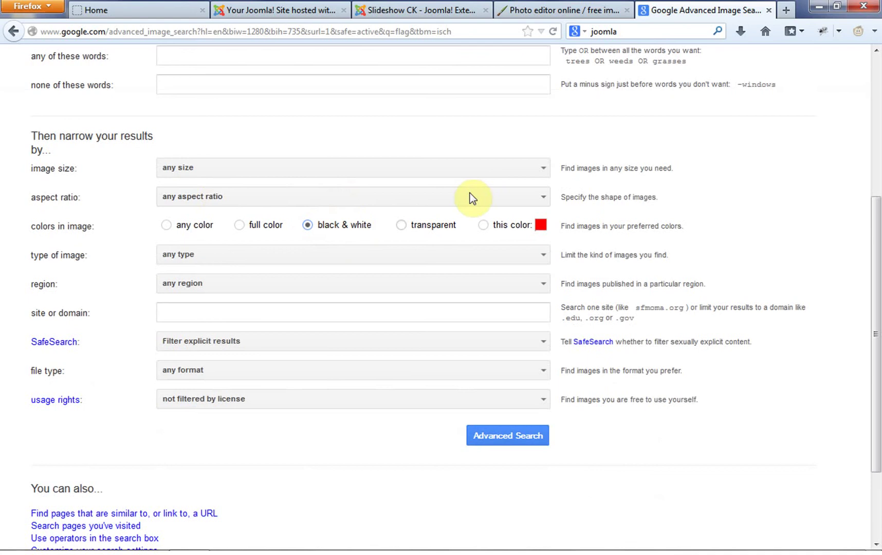
Limit usage rights to 'free to use or share' and run the advanced flag search.
{"action": "left_click", "coordinate": [400, 404]}
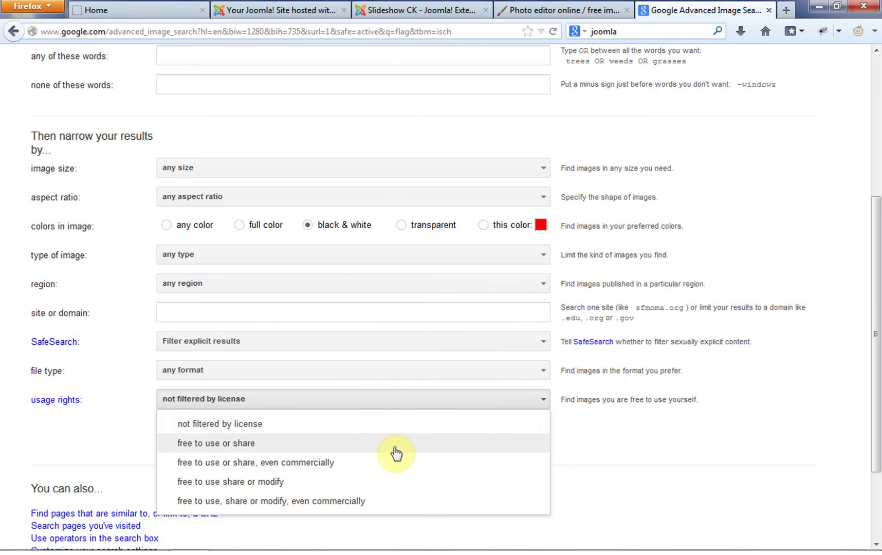
{"action": "left_click", "coordinate": [393, 447]}
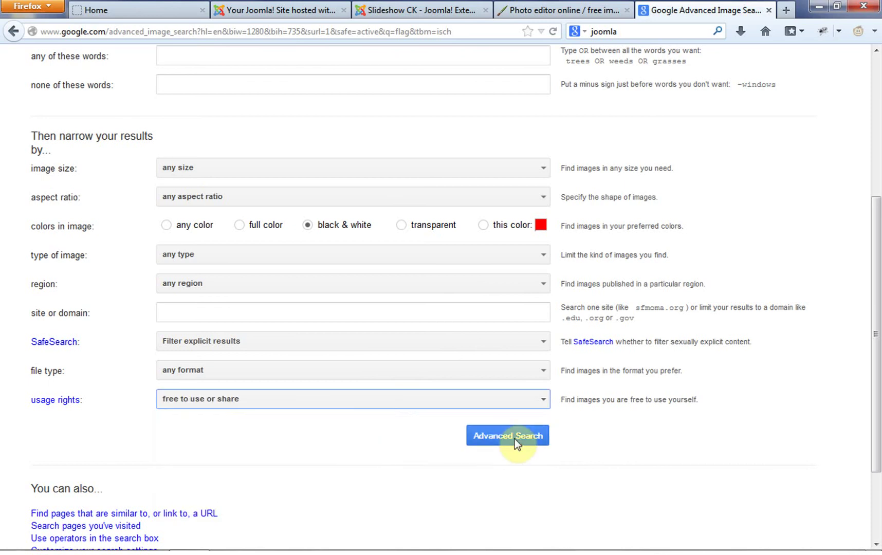
{"action": "left_click", "coordinate": [514, 439]}
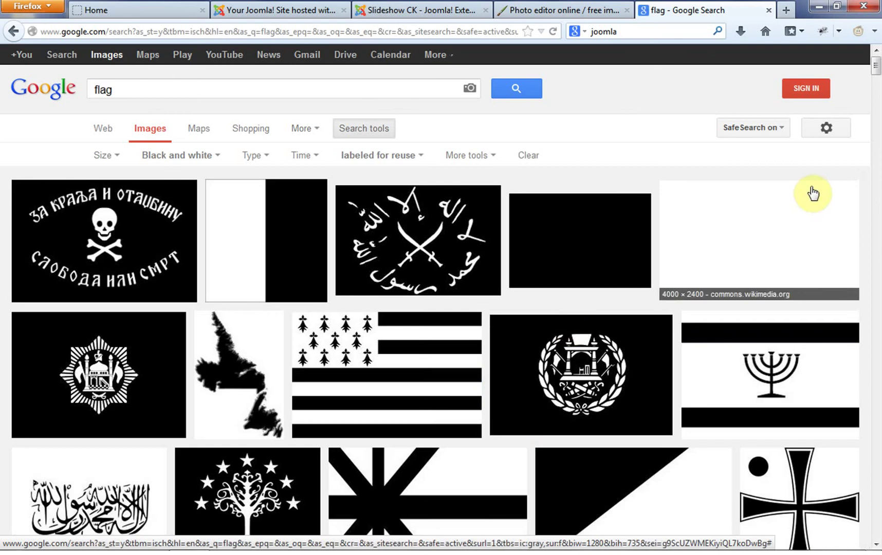
{"action": "left_click_drag", "start_coordinate": [876, 61], "coordinate": [868, 24]}
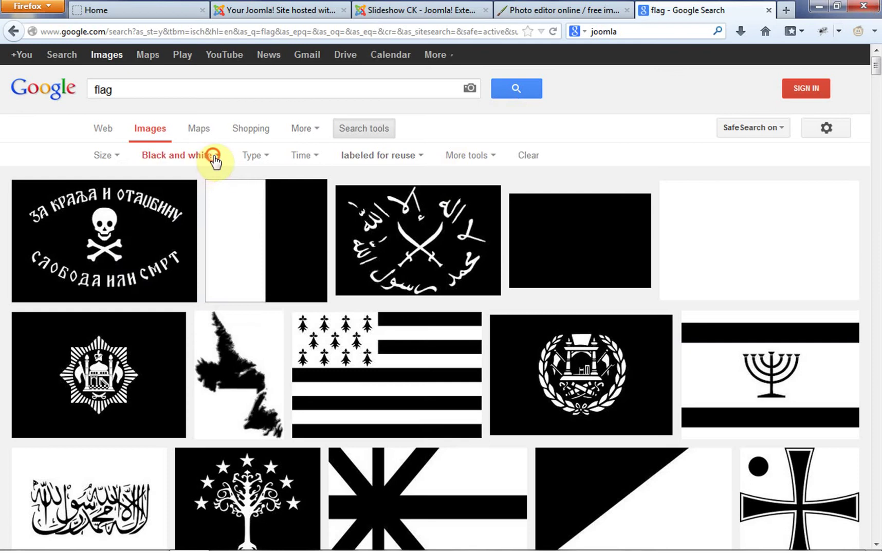
Reset the colour filter to any colour and return from the sign-in page to the results.
{"action": "left_click", "coordinate": [215, 161]}
{"action": "left_click", "coordinate": [197, 181]}
{"action": "left_click", "coordinate": [821, 85]}
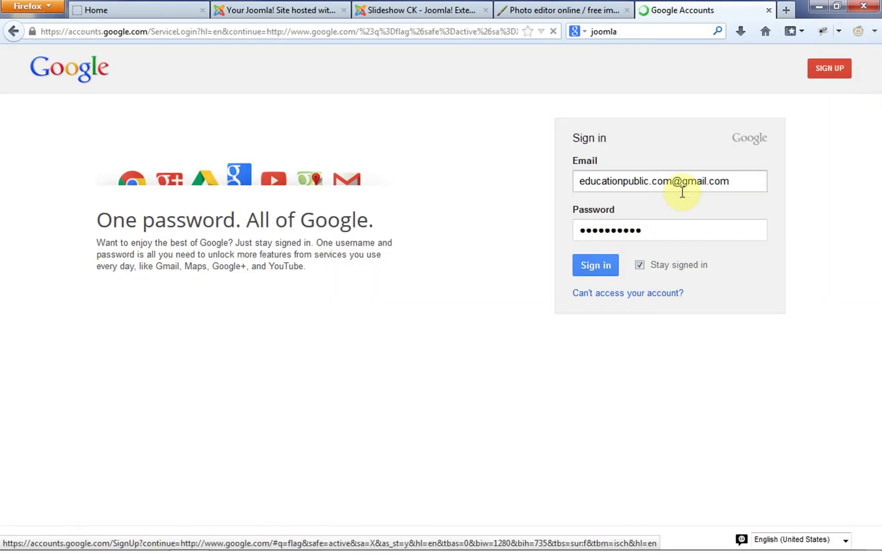
{"action": "left_click", "coordinate": [12, 36]}
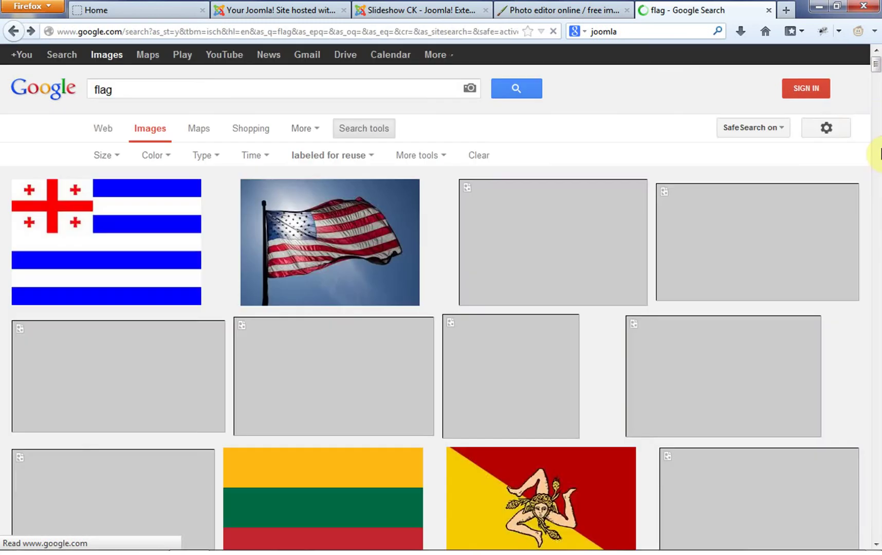
{"action": "left_click_drag", "start_coordinate": [876, 64], "coordinate": [846, 81]}
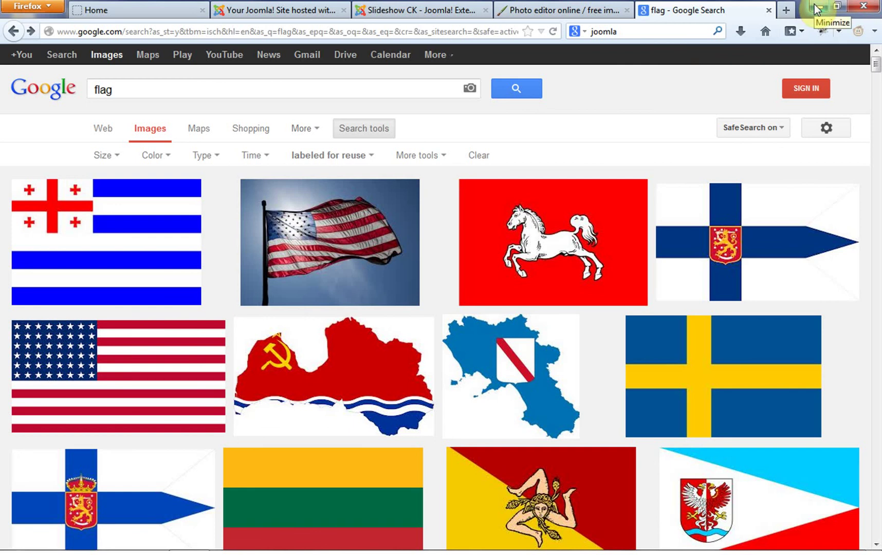
Open Black_flag.png in Pixlr Editor.
{"action": "left_click", "coordinate": [556, 11]}
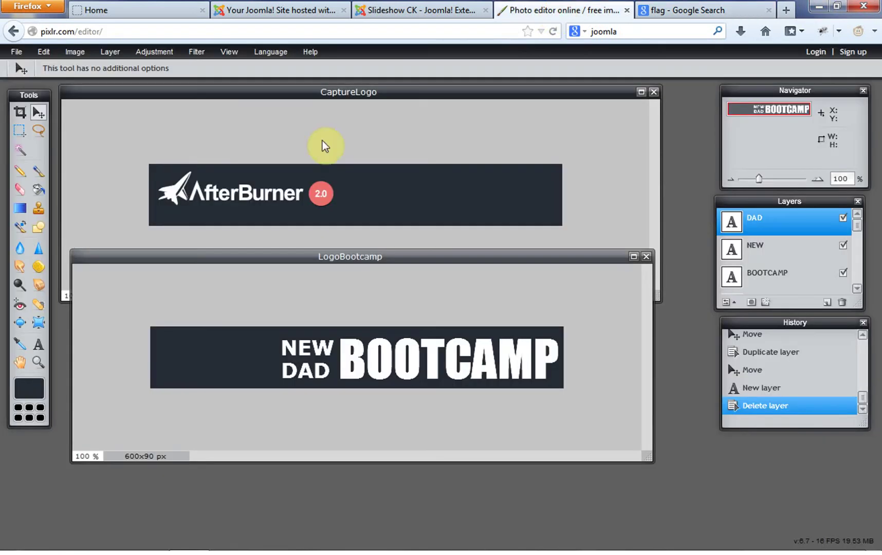
{"action": "left_click", "coordinate": [17, 51]}
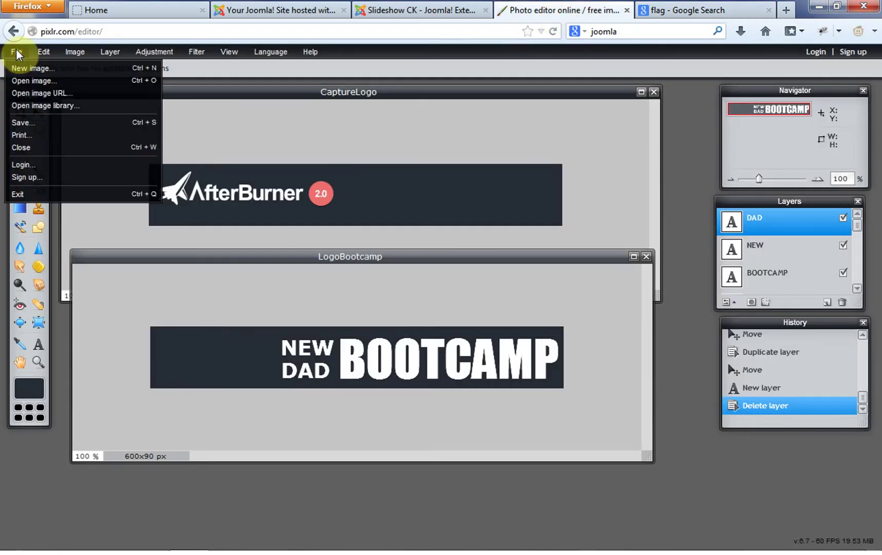
{"action": "left_click", "coordinate": [28, 81]}
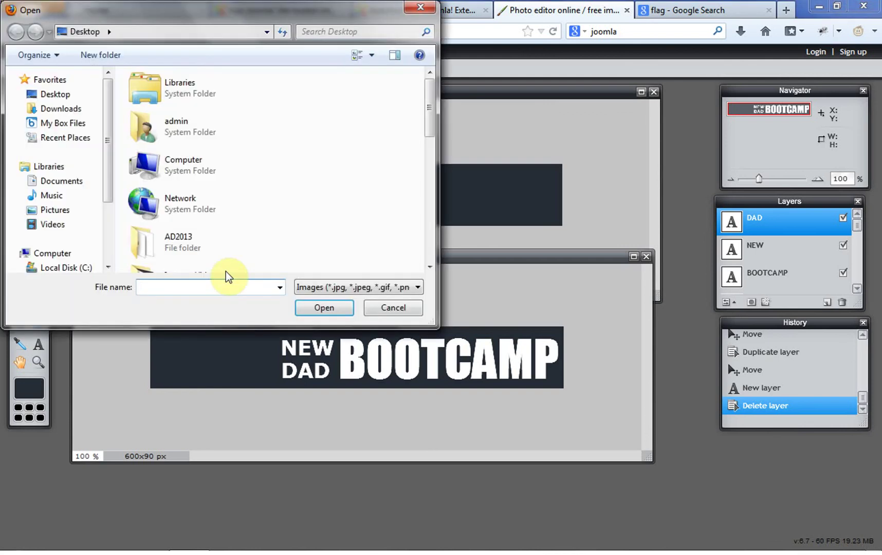
{"action": "left_click_drag", "start_coordinate": [428, 116], "coordinate": [427, 205]}
{"action": "left_click", "coordinate": [193, 119]}
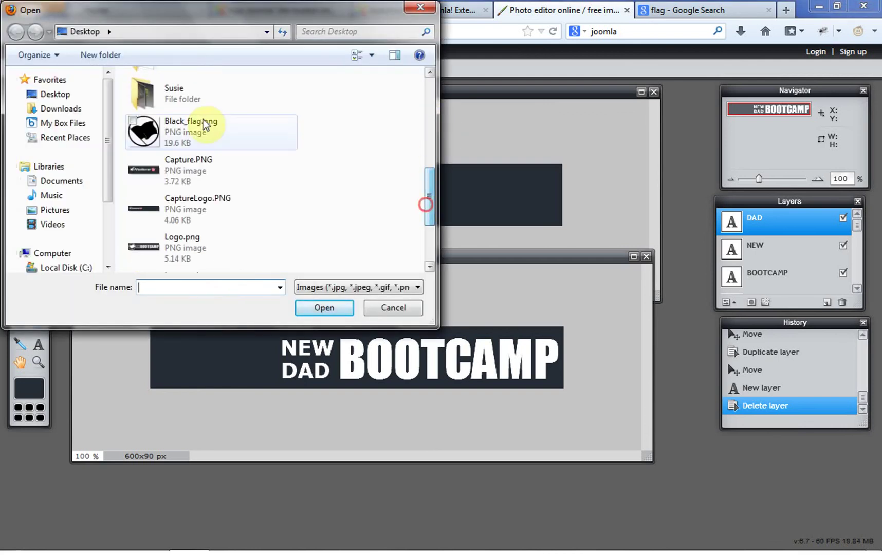
{"action": "left_click", "coordinate": [325, 309]}
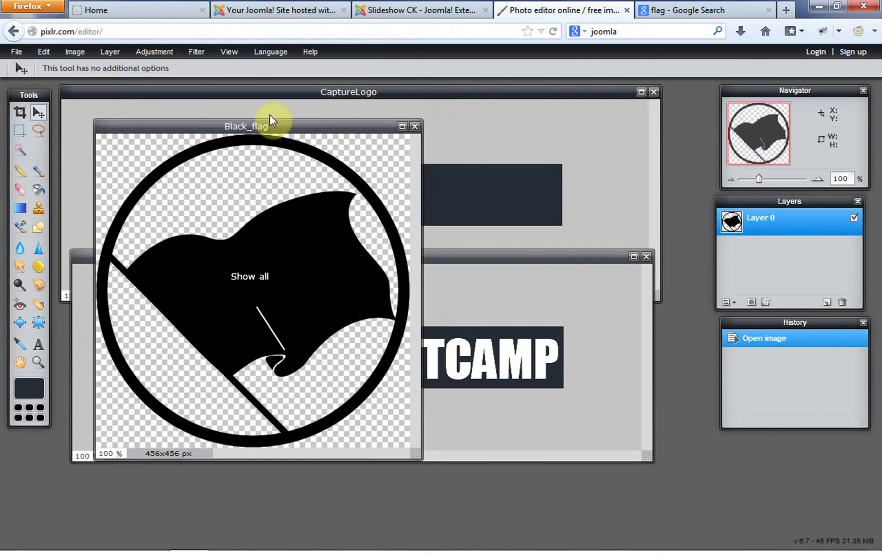
{"action": "left_click_drag", "start_coordinate": [276, 126], "coordinate": [454, 147]}
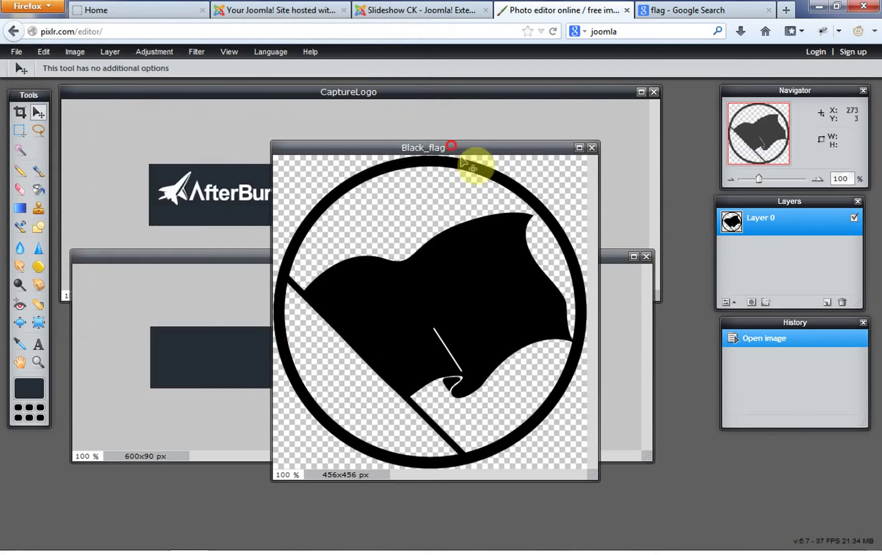
Set Brightness to 100 in Brightness & Contrast, turning the flag white.
{"action": "left_click", "coordinate": [75, 51]}
{"action": "mouse_move", "coordinate": [163, 57]}
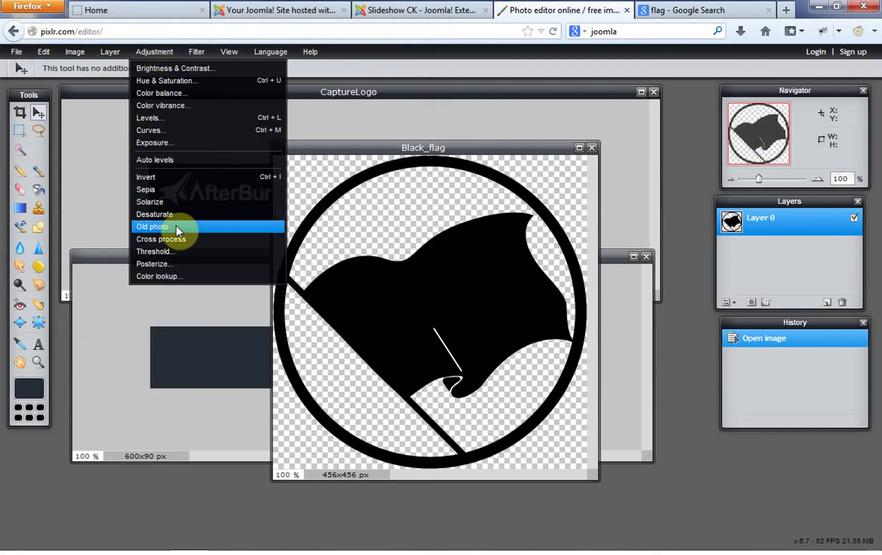
{"action": "left_click", "coordinate": [188, 69]}
{"action": "left_click_drag", "start_coordinate": [441, 255], "coordinate": [509, 256]}
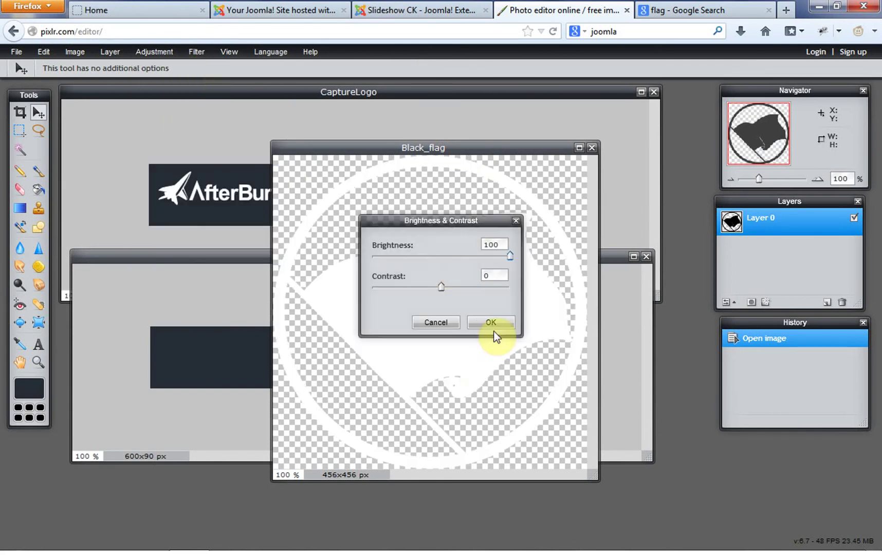
{"action": "left_click", "coordinate": [472, 322]}
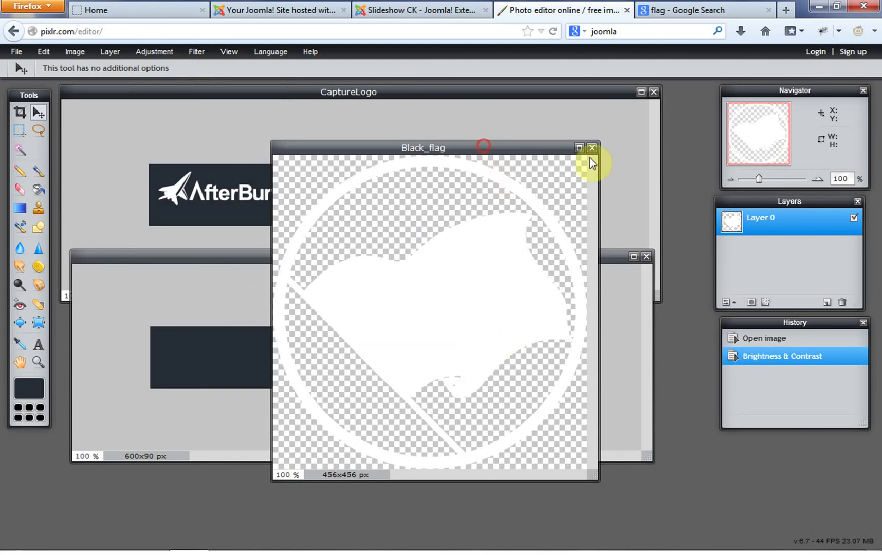
Resize Black_flag from 456x456 to 80x80 px and copy it.
{"action": "left_click_drag", "start_coordinate": [590, 158], "coordinate": [599, 158]}
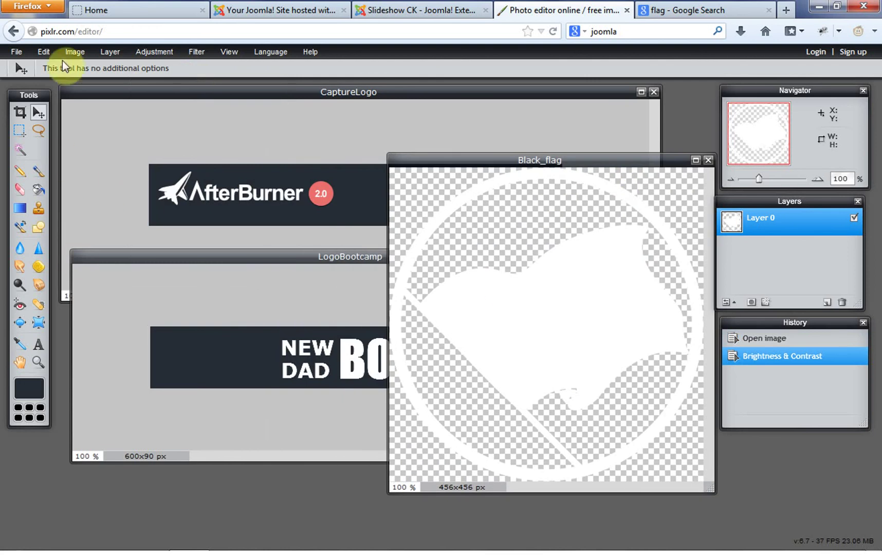
{"action": "left_click", "coordinate": [74, 53]}
{"action": "left_click", "coordinate": [89, 69]}
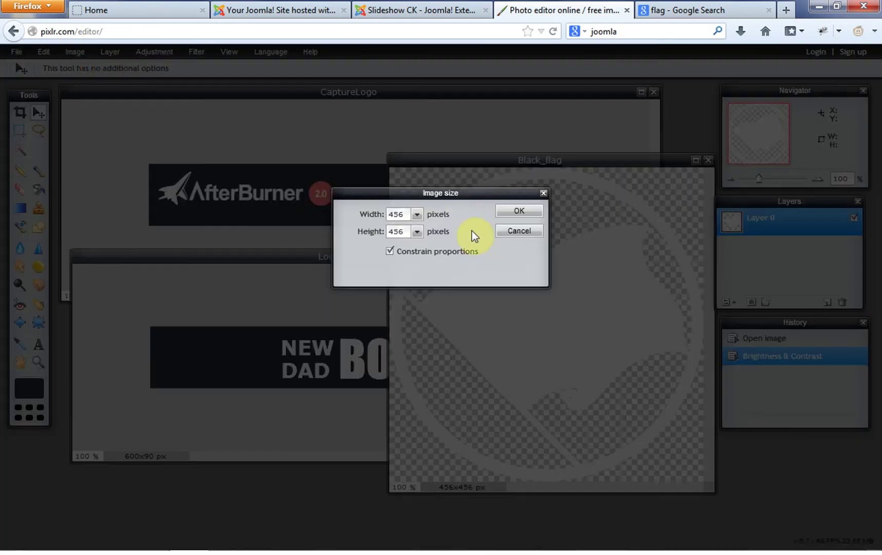
{"action": "double_click", "coordinate": [404, 216]}
{"action": "type", "text": "80"}
{"action": "left_click", "coordinate": [521, 211]}
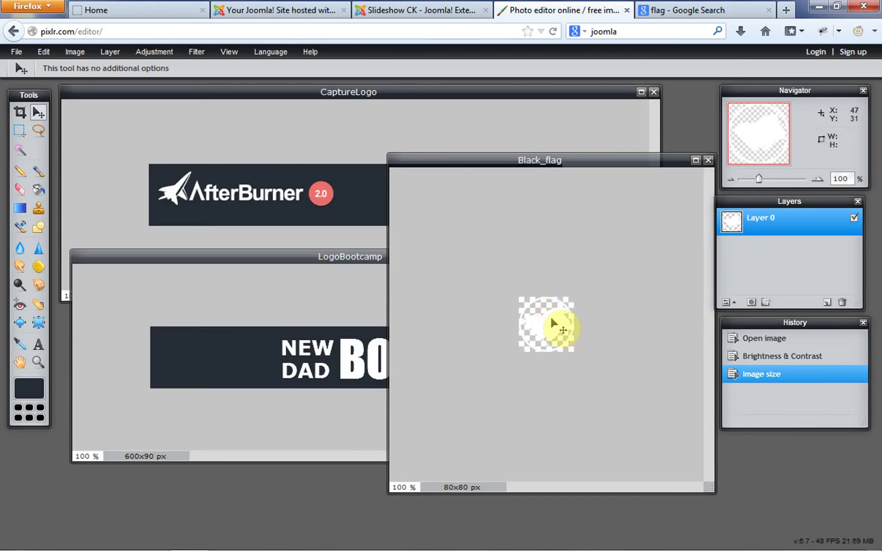
{"action": "left_click", "coordinate": [40, 53]}
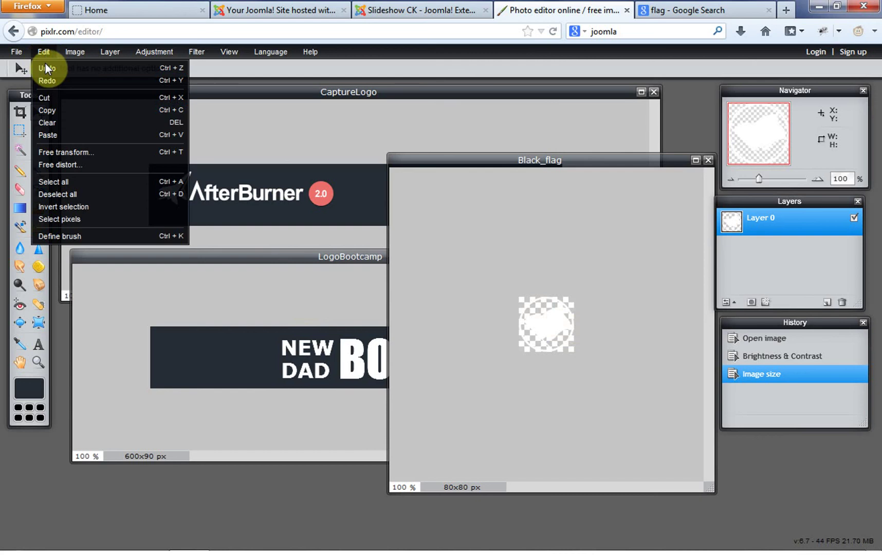
{"action": "left_click", "coordinate": [56, 107]}
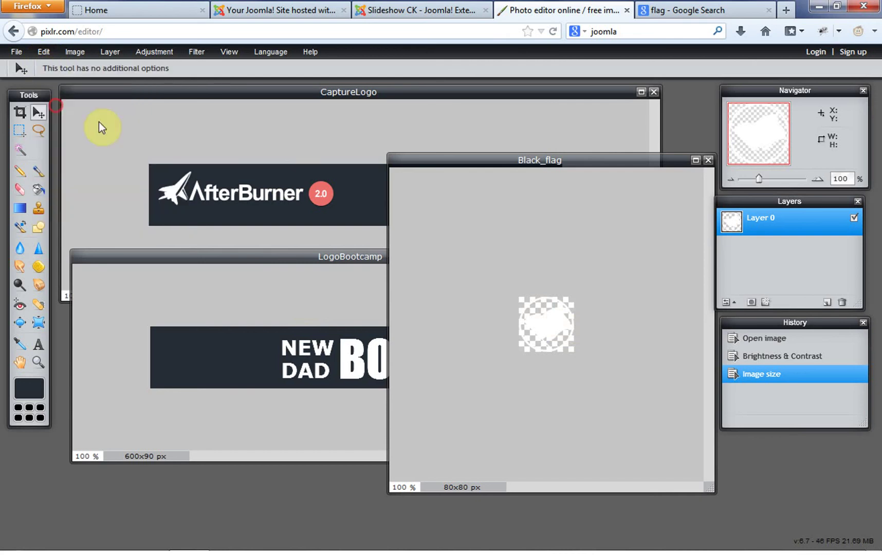
Try pasting the copied flag into the LogoBootcamp banner from the Edit menu.
{"action": "left_click", "coordinate": [141, 260]}
{"action": "left_click", "coordinate": [44, 52]}
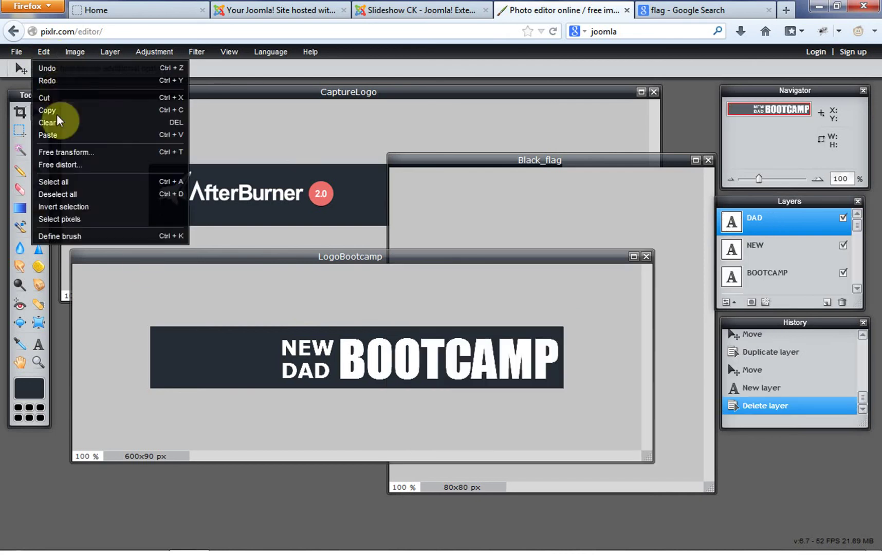
{"action": "left_click", "coordinate": [57, 120]}
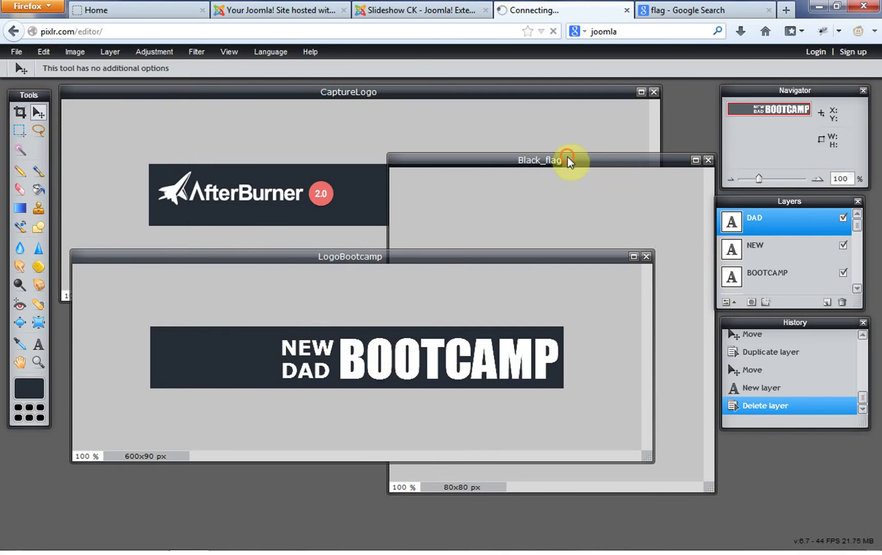
{"action": "left_click", "coordinate": [575, 284]}
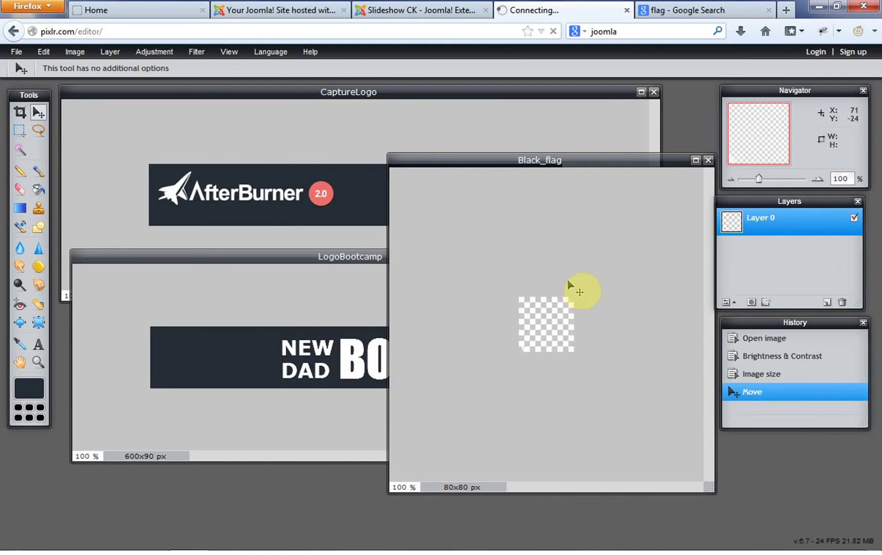
{"action": "left_click", "coordinate": [291, 260]}
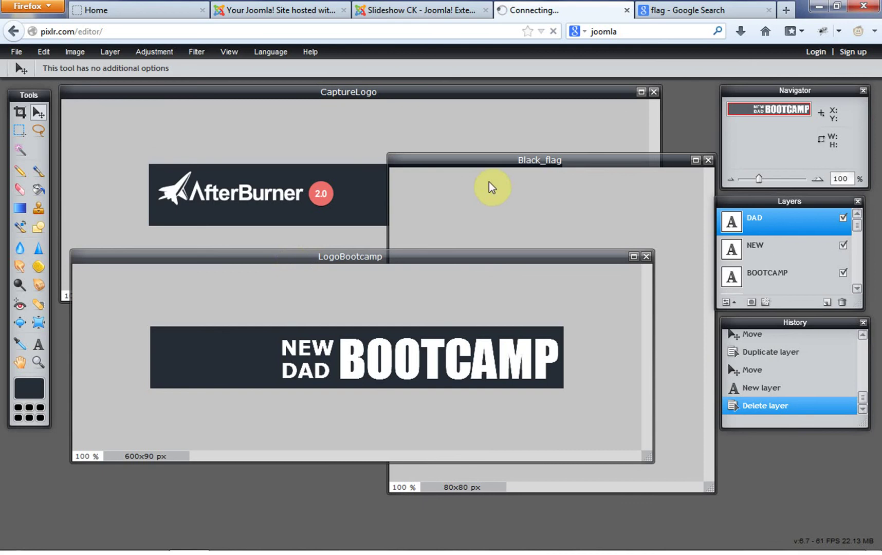
Attempt a Ctrl+V paste in Black_flag, deny clipboard access, dismiss the alert, undo the stray move.
{"action": "left_click", "coordinate": [529, 237]}
{"action": "key", "text": "ctrl+v"}
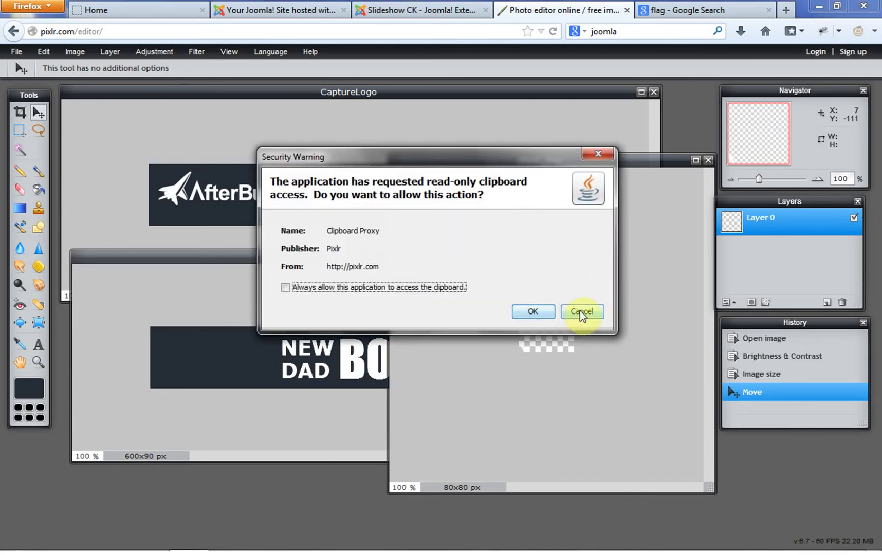
{"action": "left_click", "coordinate": [579, 311]}
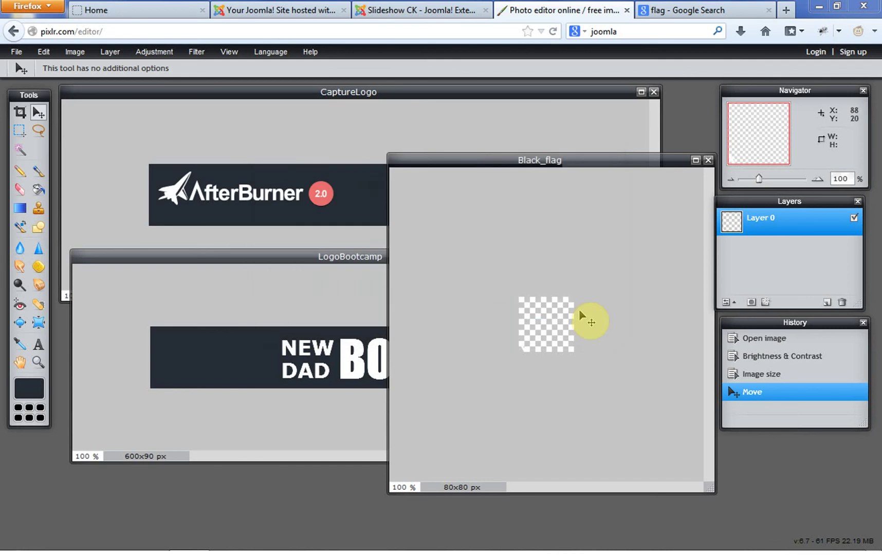
{"action": "left_click", "coordinate": [520, 326]}
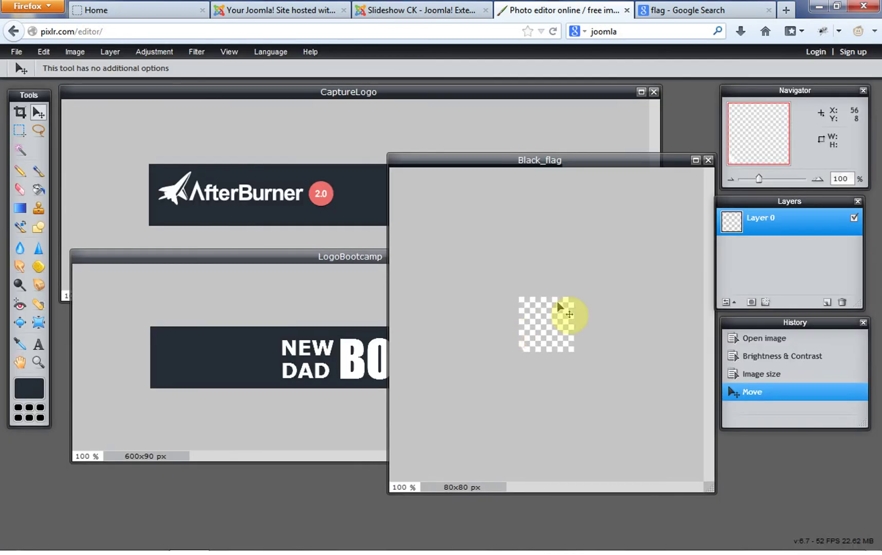
{"action": "key", "text": "ctrl+z"}
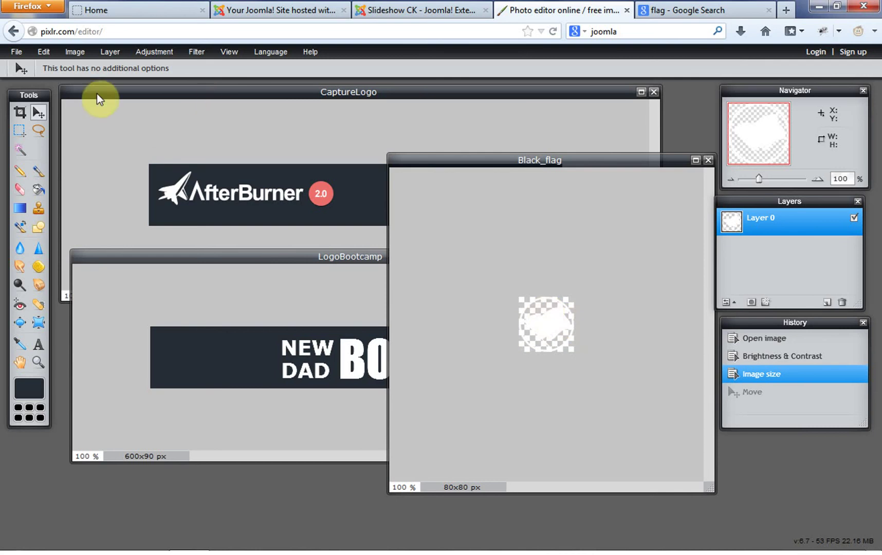
Open the Layer > Open image as layer file picker on LogoBootcamp, then cancel it.
{"action": "left_click", "coordinate": [114, 253]}
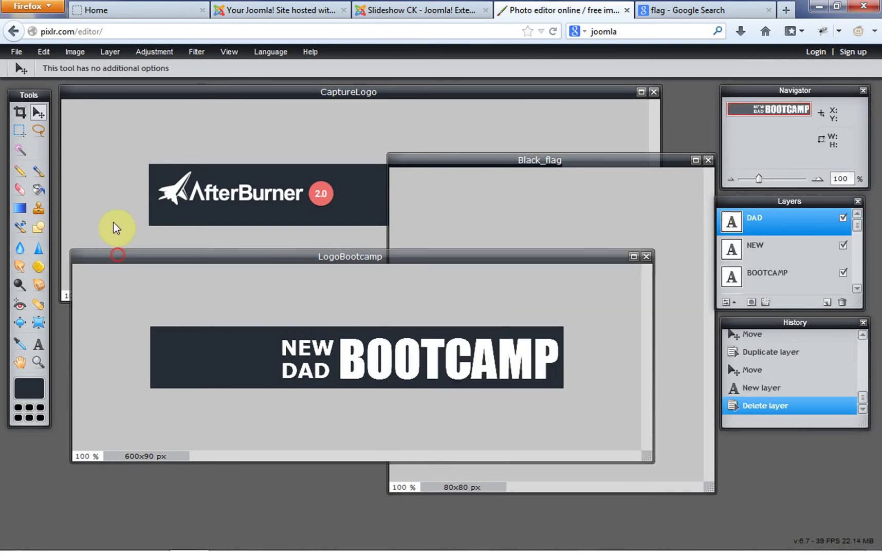
{"action": "left_click", "coordinate": [72, 51]}
{"action": "mouse_move", "coordinate": [21, 54]}
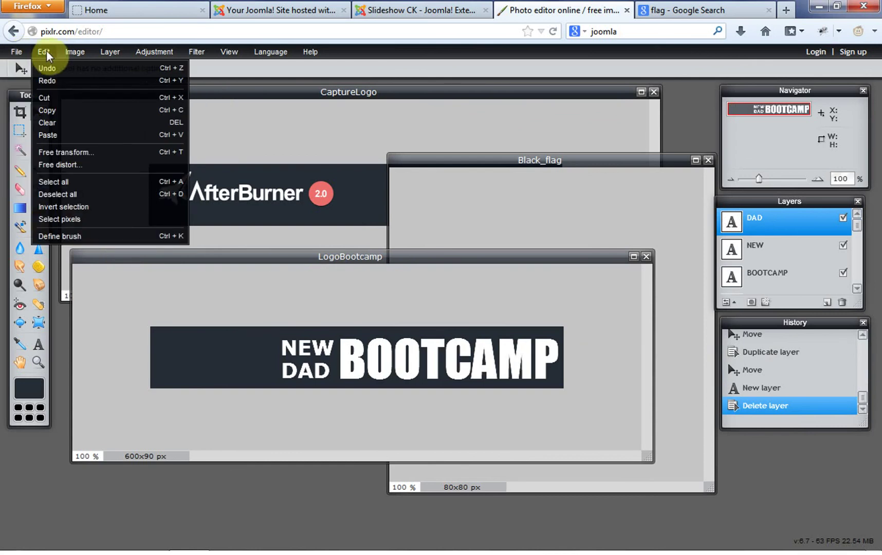
{"action": "mouse_move", "coordinate": [102, 57]}
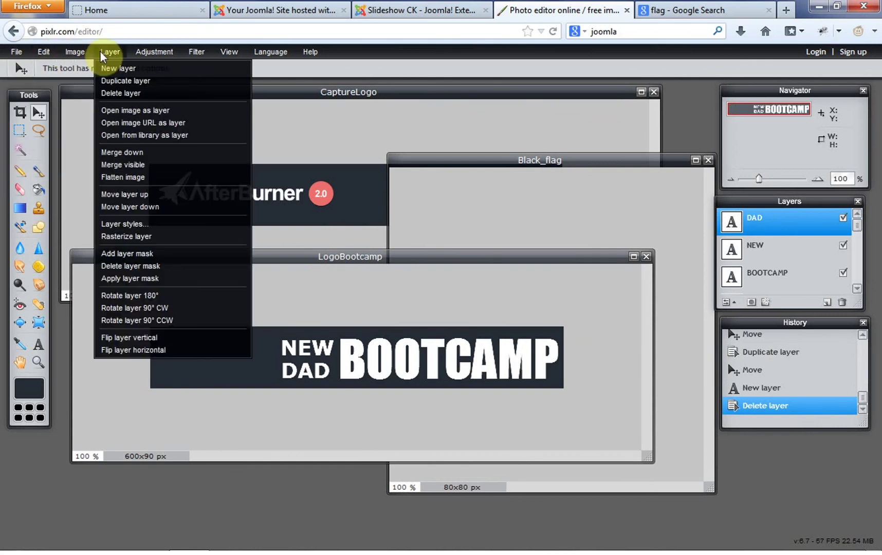
{"action": "left_click", "coordinate": [147, 111]}
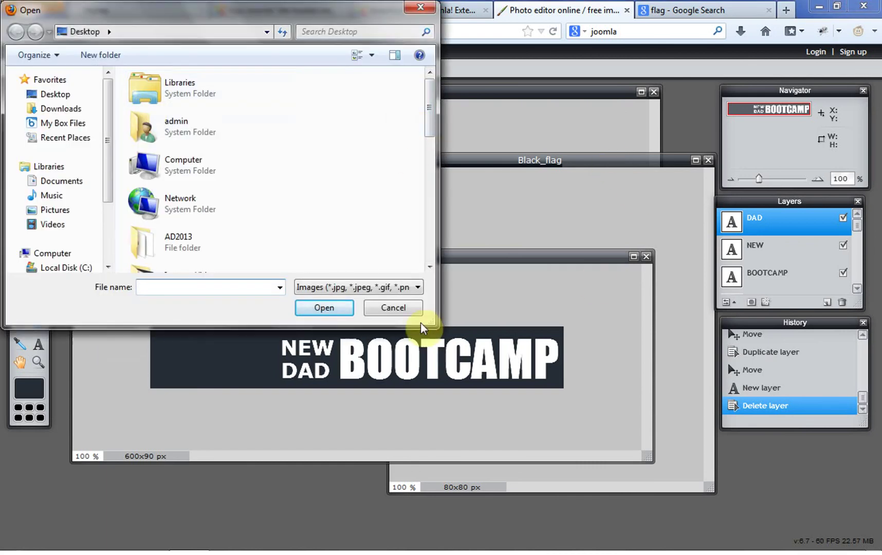
{"action": "left_click", "coordinate": [394, 307]}
Save the Black_flag image as transparent whiteflag.png on the Desktop, then return to LogoBootcamp.
{"action": "left_click", "coordinate": [542, 161]}
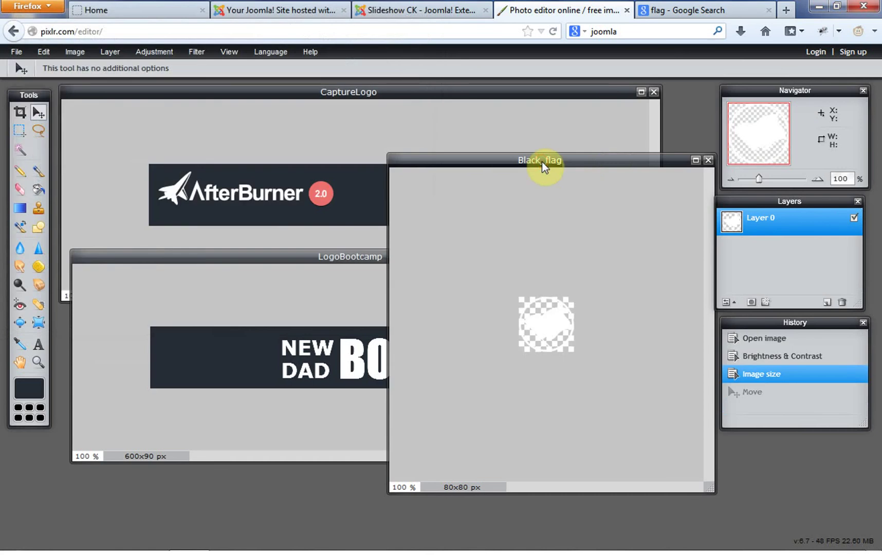
{"action": "left_click", "coordinate": [17, 52]}
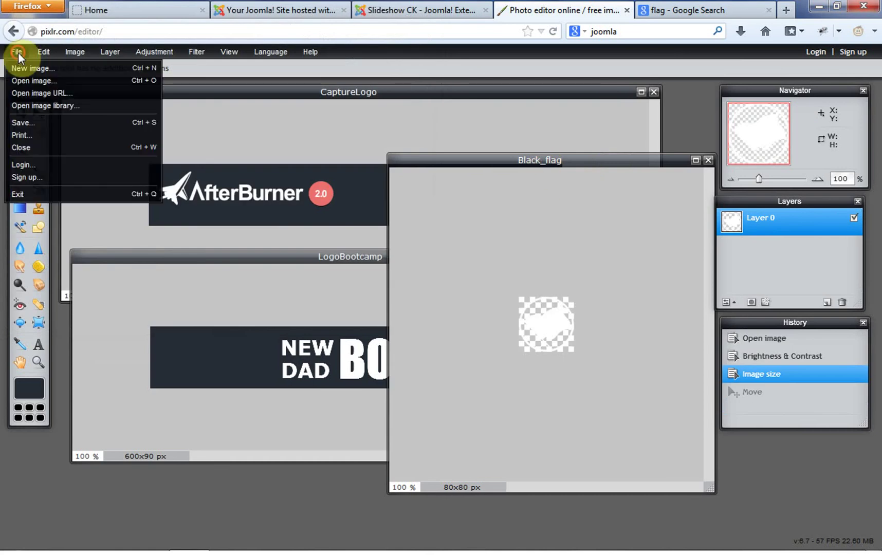
{"action": "left_click", "coordinate": [67, 124]}
{"action": "left_click", "coordinate": [443, 220]}
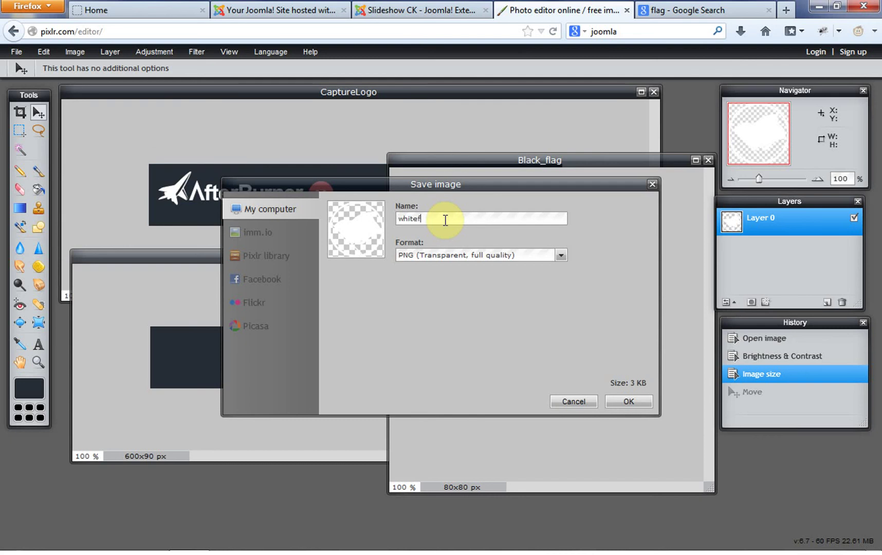
{"action": "left_click", "coordinate": [630, 403]}
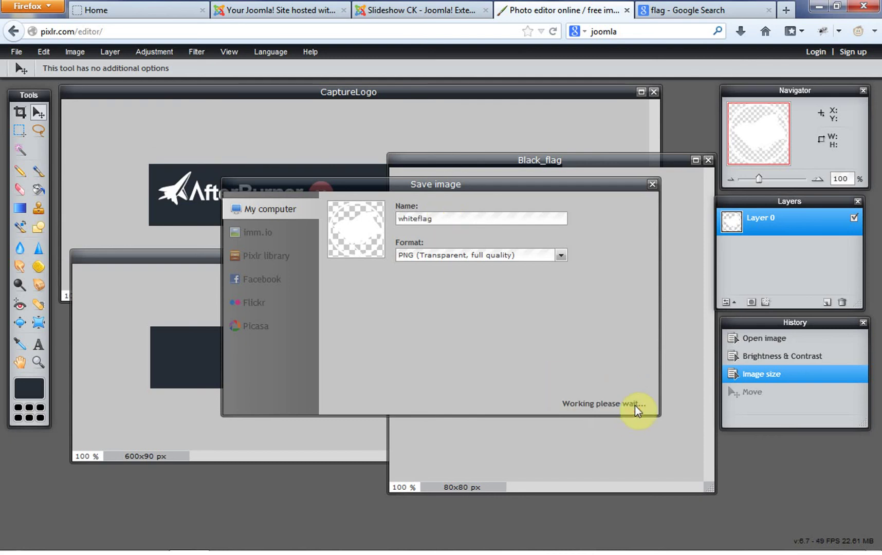
{"action": "left_click", "coordinate": [70, 105]}
{"action": "left_click", "coordinate": [354, 251]}
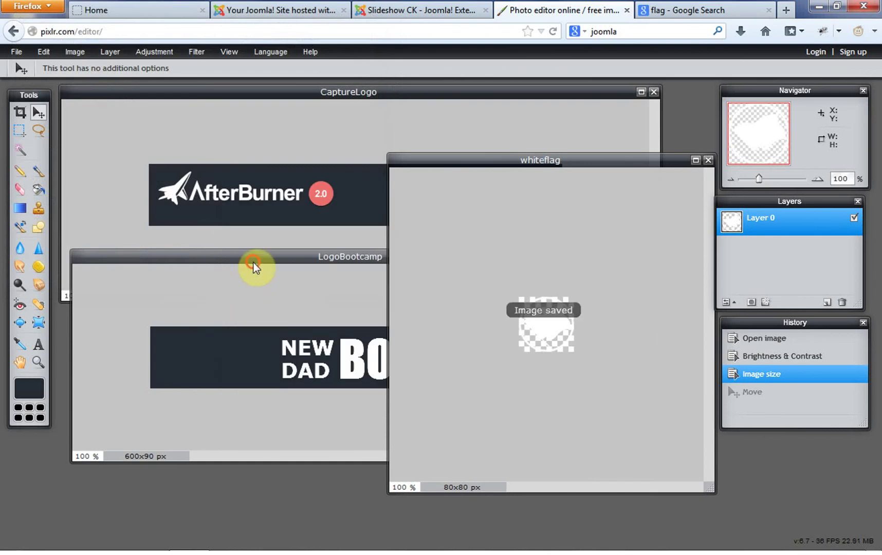
{"action": "left_click", "coordinate": [253, 263]}
Add whiteflag.png from the Desktop as a new layer and place it just left of NEW DAD.
{"action": "left_click", "coordinate": [44, 52]}
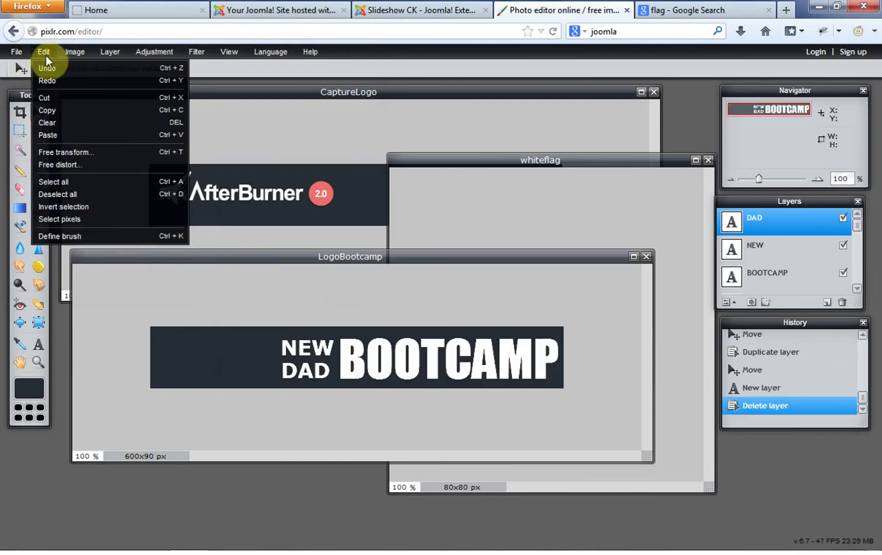
{"action": "mouse_move", "coordinate": [110, 53]}
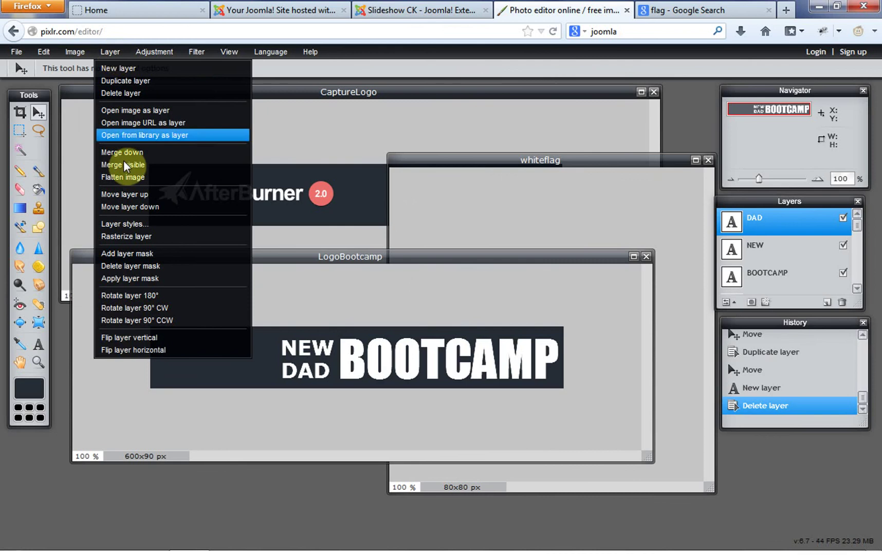
{"action": "left_click", "coordinate": [137, 110]}
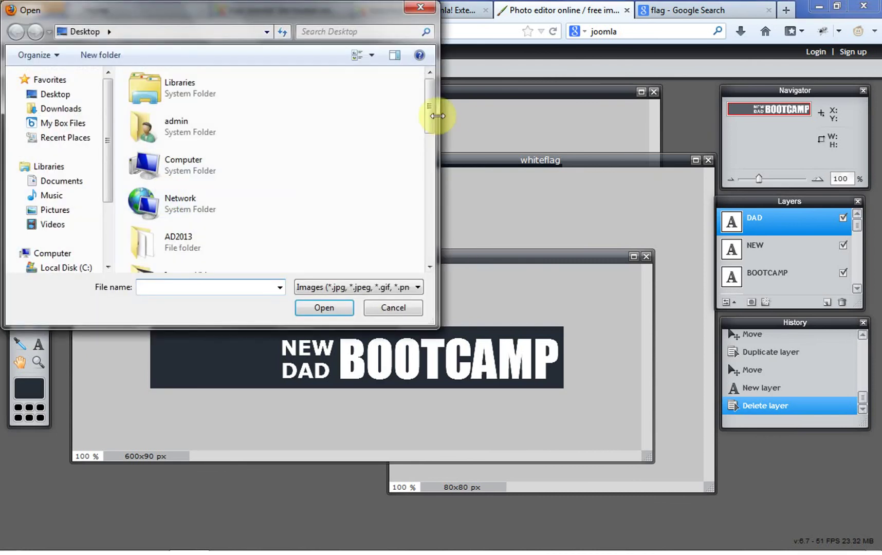
{"action": "left_click_drag", "start_coordinate": [431, 173], "coordinate": [431, 244]}
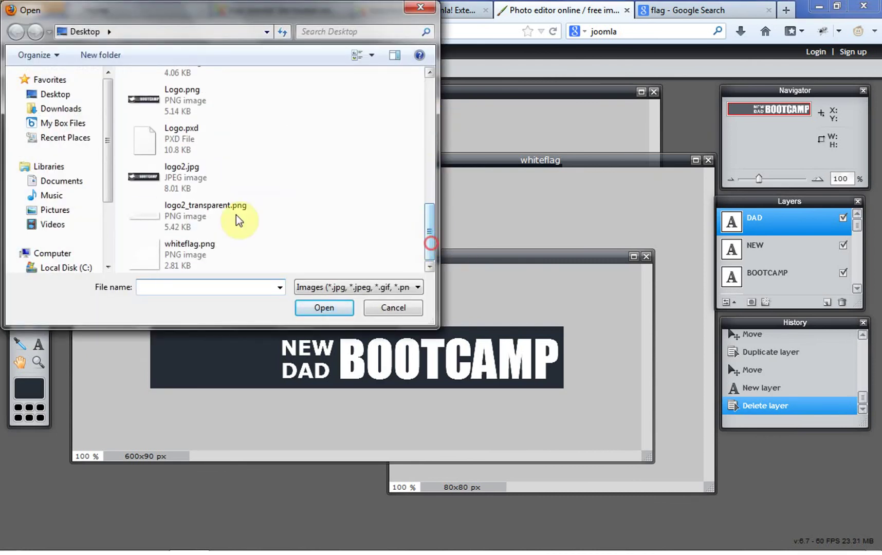
{"action": "left_click", "coordinate": [201, 252]}
{"action": "left_click", "coordinate": [325, 308]}
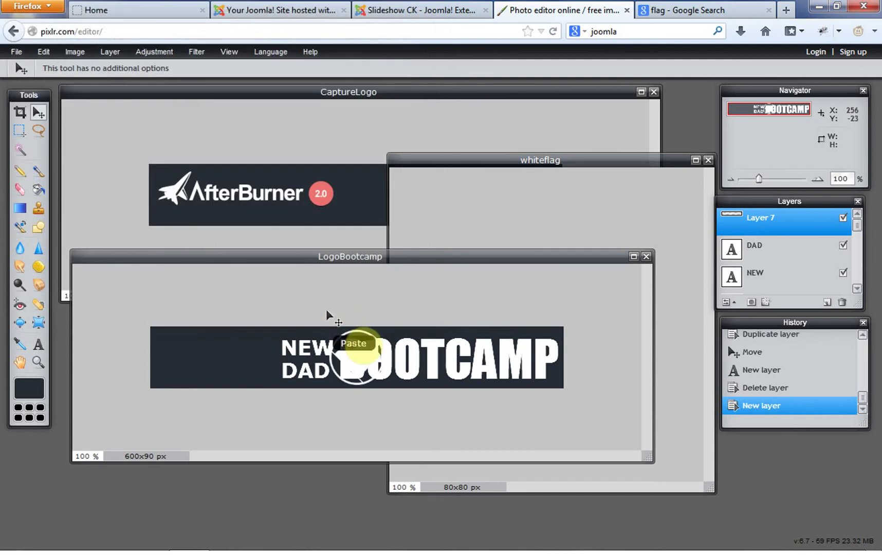
{"action": "left_click_drag", "start_coordinate": [391, 369], "coordinate": [213, 343]}
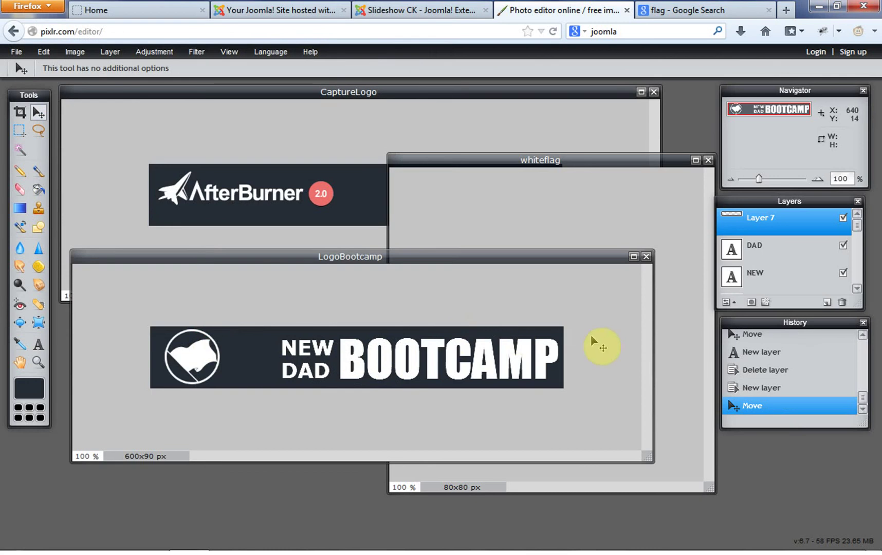
{"action": "left_click_drag", "start_coordinate": [188, 355], "coordinate": [240, 361]}
Try a right-anchored 500 px canvas width, then undo the resize.
{"action": "left_click", "coordinate": [72, 51]}
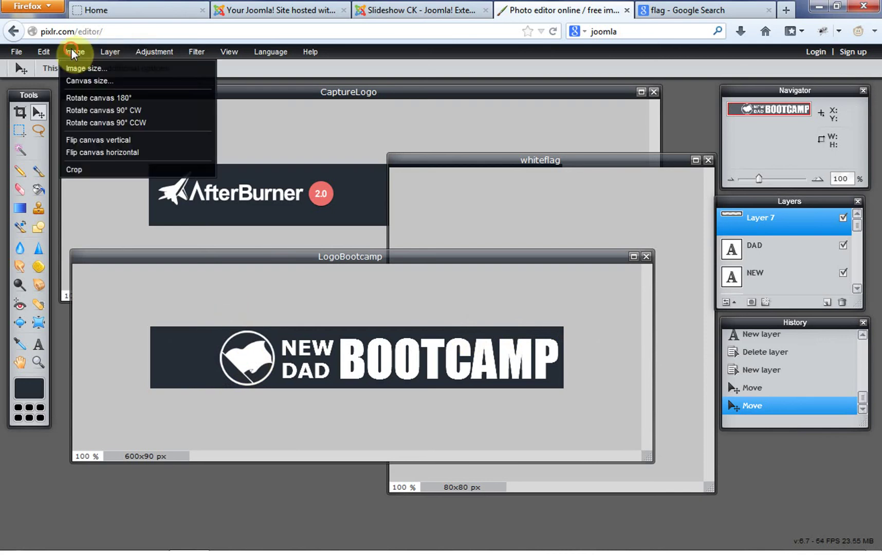
{"action": "left_click", "coordinate": [87, 81]}
{"action": "left_click", "coordinate": [428, 273]}
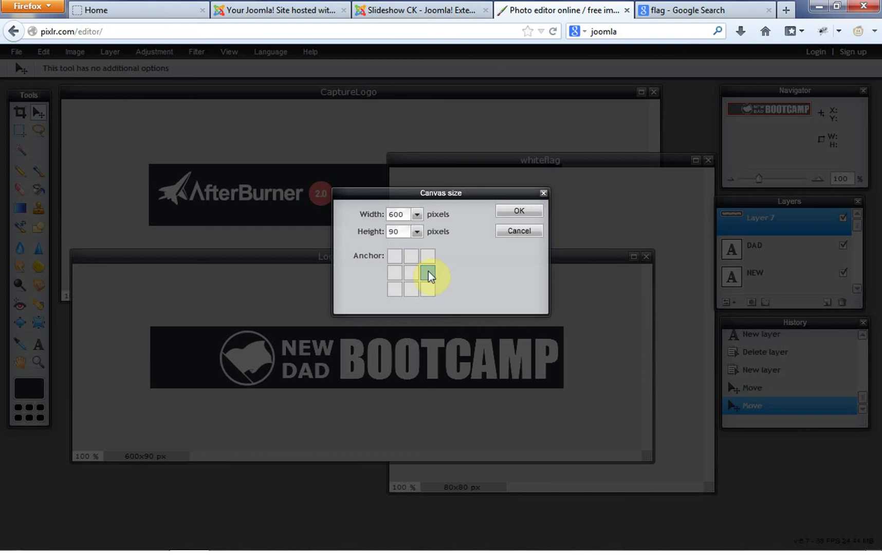
{"action": "left_click_drag", "start_coordinate": [406, 214], "coordinate": [351, 218]}
{"action": "type", "text": "500"}
{"action": "left_click", "coordinate": [529, 211]}
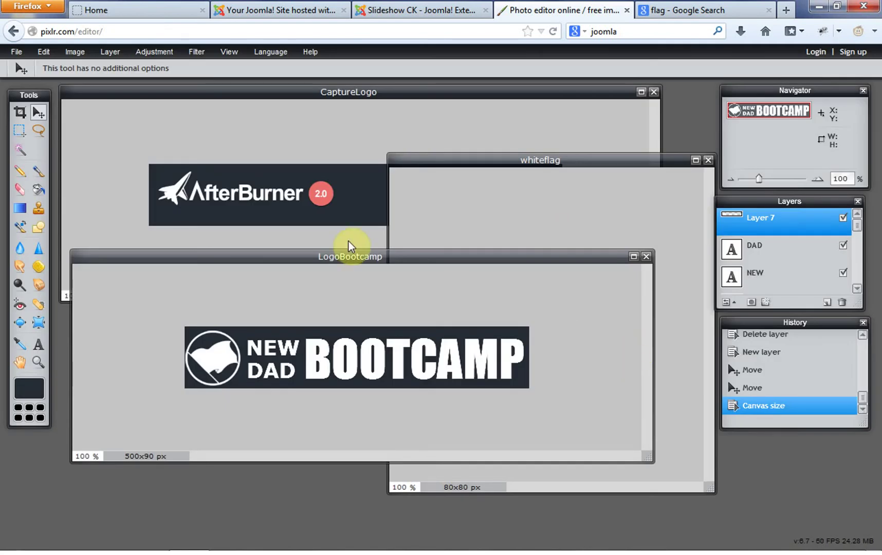
{"action": "key", "text": "ctrl+z"}
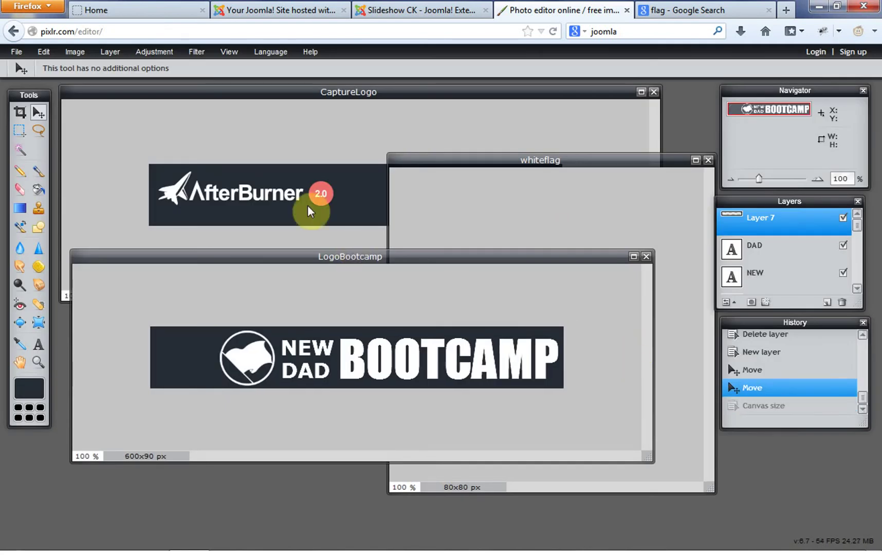
Set the canvas width to 510 px anchored middle-right, then enlarge the window to view it.
{"action": "left_click", "coordinate": [75, 51]}
{"action": "left_click", "coordinate": [98, 81]}
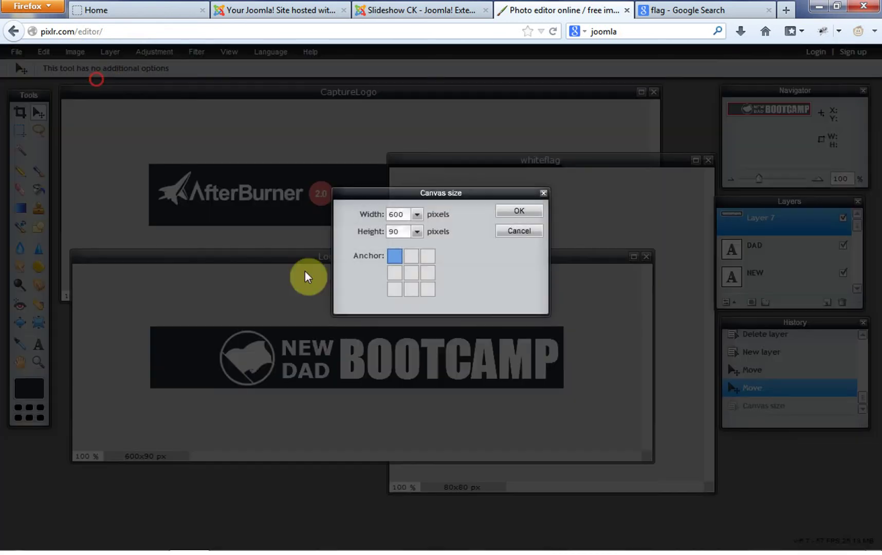
{"action": "left_click", "coordinate": [427, 273]}
{"action": "left_click", "coordinate": [405, 213]}
{"action": "left_click_drag", "start_coordinate": [405, 212], "coordinate": [358, 214]}
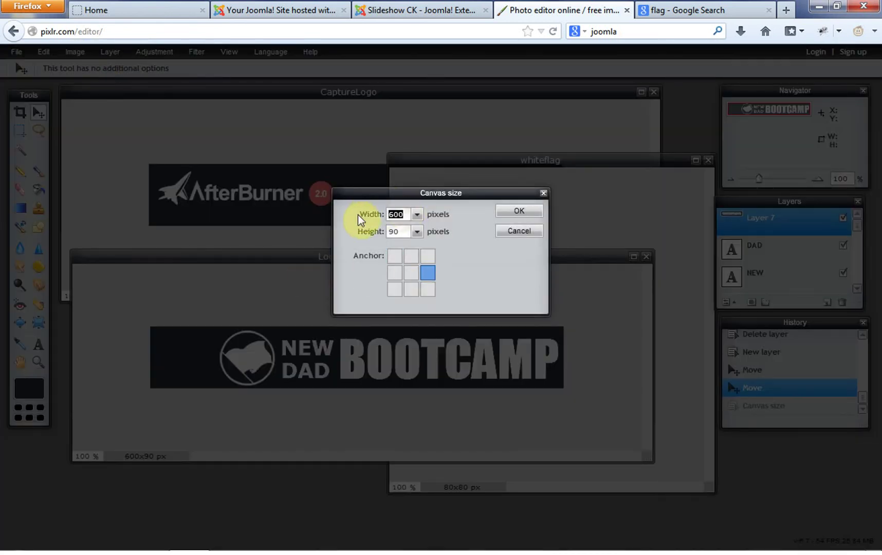
{"action": "type", "text": "510"}
{"action": "left_click", "coordinate": [528, 210]}
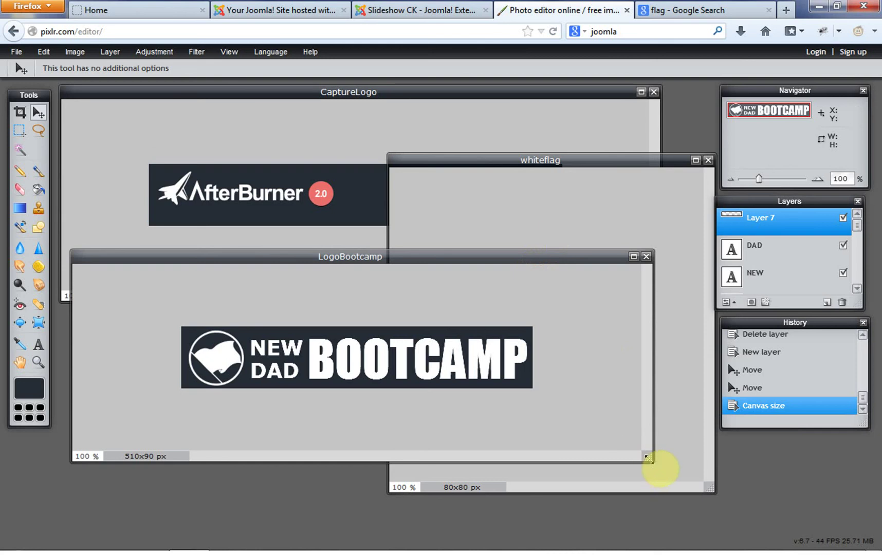
{"action": "left_click_drag", "start_coordinate": [649, 457], "coordinate": [717, 512]}
{"action": "left_click", "coordinate": [647, 423]}
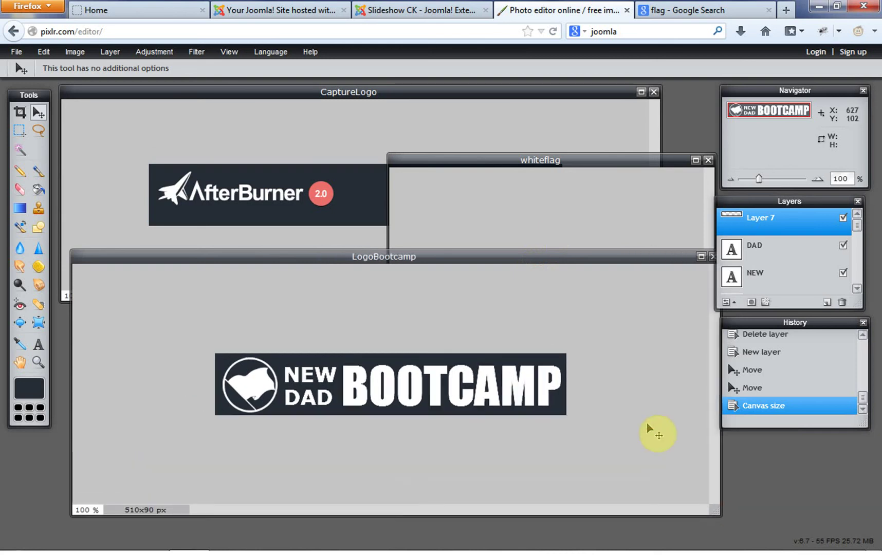
Save the banner to the Desktop as LogoBootcamp.jpg at JPEG quality 80.
{"action": "left_click", "coordinate": [15, 51]}
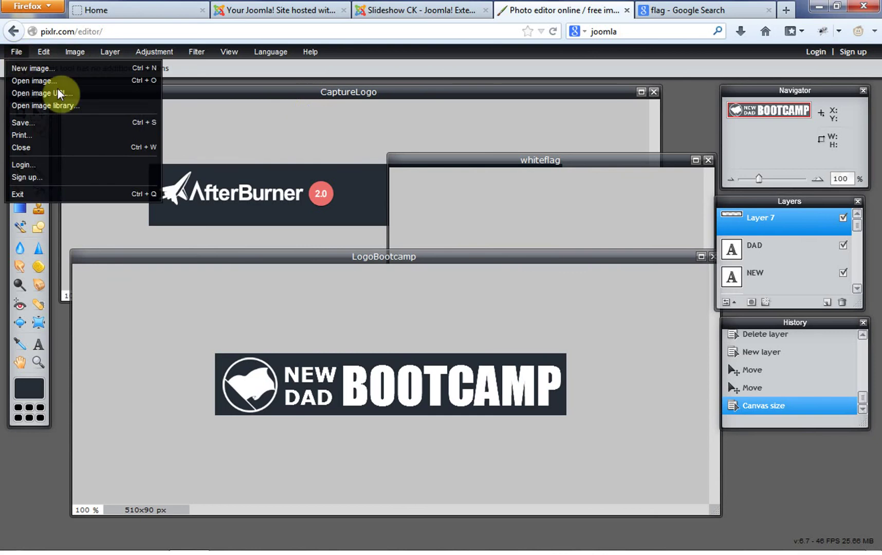
{"action": "left_click", "coordinate": [29, 124]}
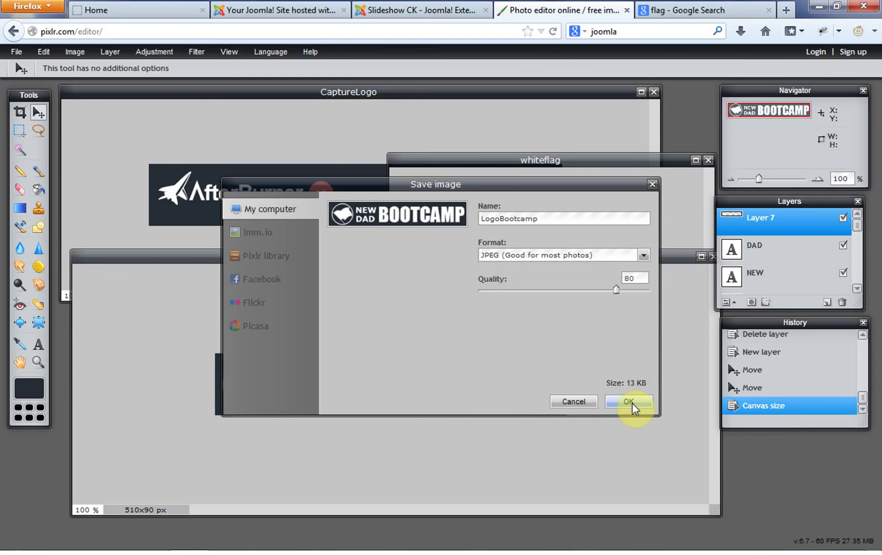
{"action": "mouse_move", "coordinate": [548, 187]}
{"action": "left_mouse_down"}
{"action": "mouse_move", "coordinate": [691, 273]}
{"action": "mouse_move", "coordinate": [700, 222]}
{"action": "left_mouse_up"}
{"action": "left_click", "coordinate": [791, 440]}
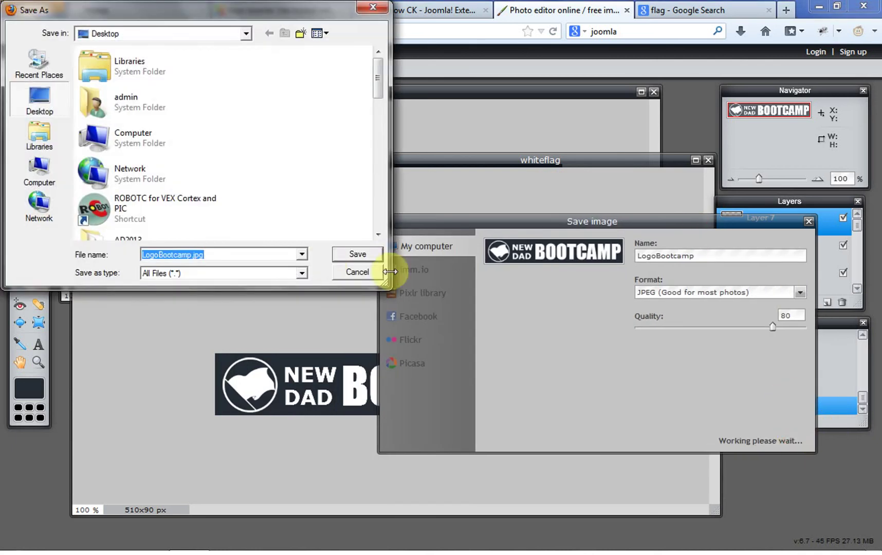
{"action": "left_click", "coordinate": [363, 256]}
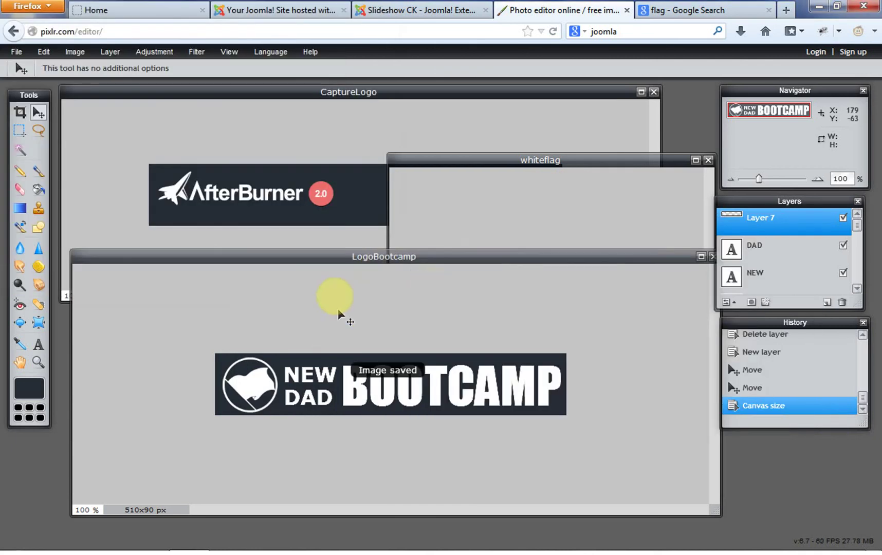
{"action": "left_click", "coordinate": [318, 257]}
{"action": "left_click_drag", "start_coordinate": [319, 236], "coordinate": [329, 160]}
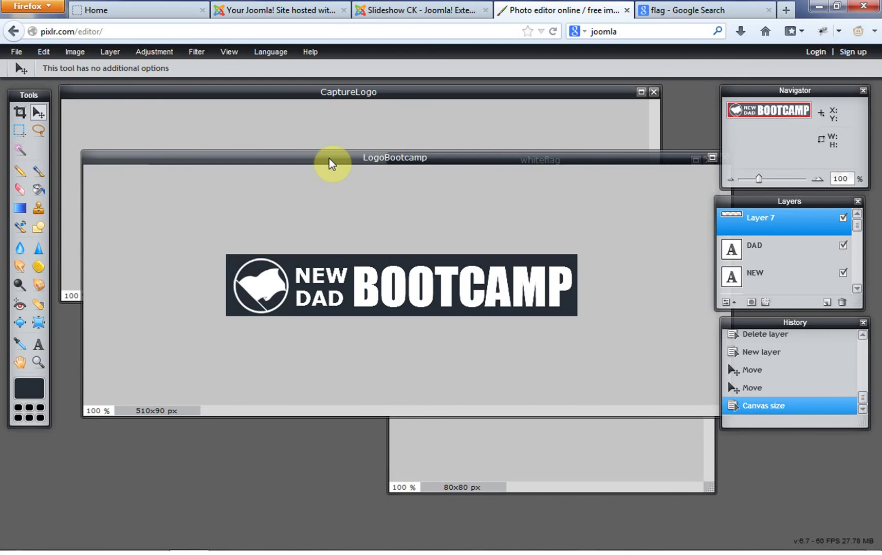
Save the banner again as a layered PXD file, LogoBootcamp.pxd, on the Desktop.
{"action": "left_click", "coordinate": [16, 54]}
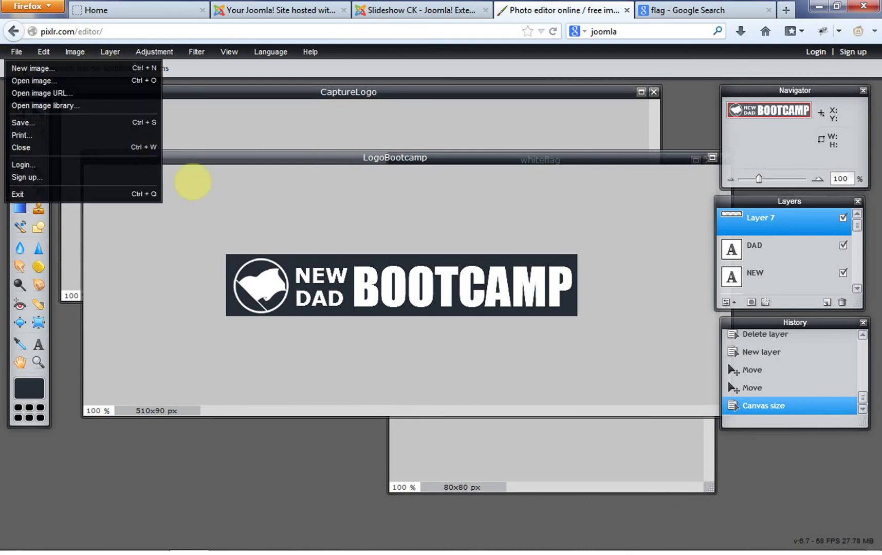
{"action": "left_click", "coordinate": [256, 164]}
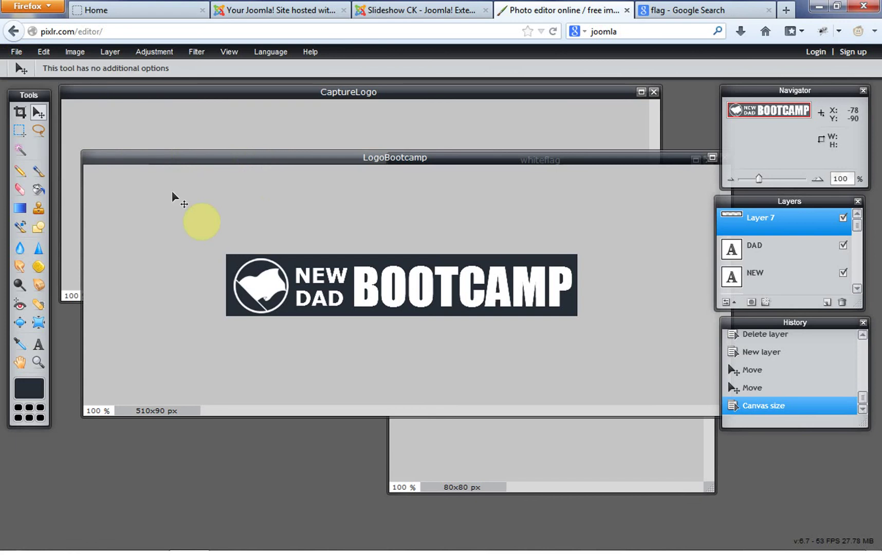
{"action": "left_click", "coordinate": [17, 51]}
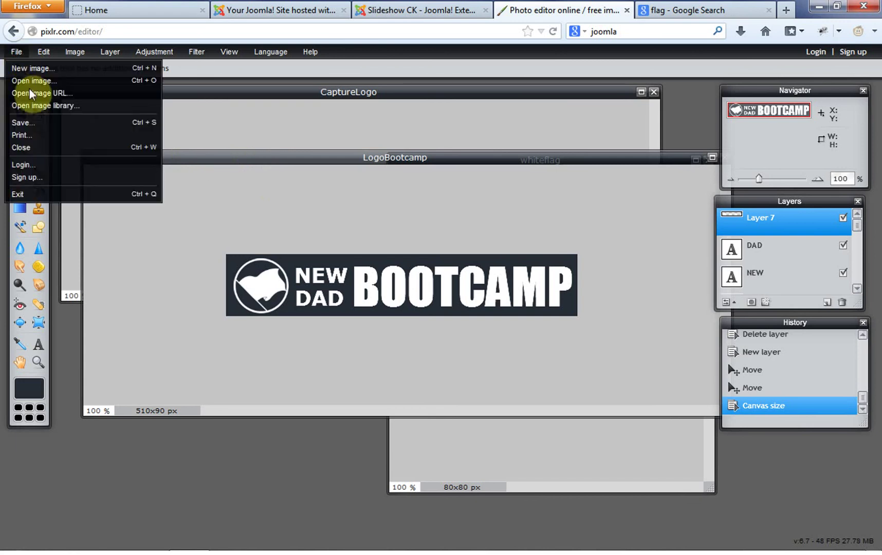
{"action": "left_click", "coordinate": [62, 123]}
{"action": "left_click_drag", "start_coordinate": [513, 192], "coordinate": [390, 281]}
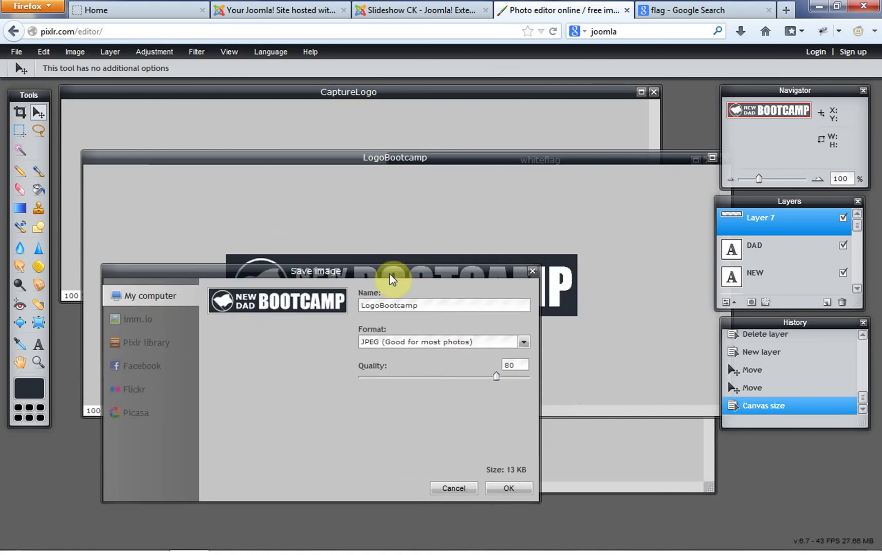
{"action": "left_click", "coordinate": [519, 346]}
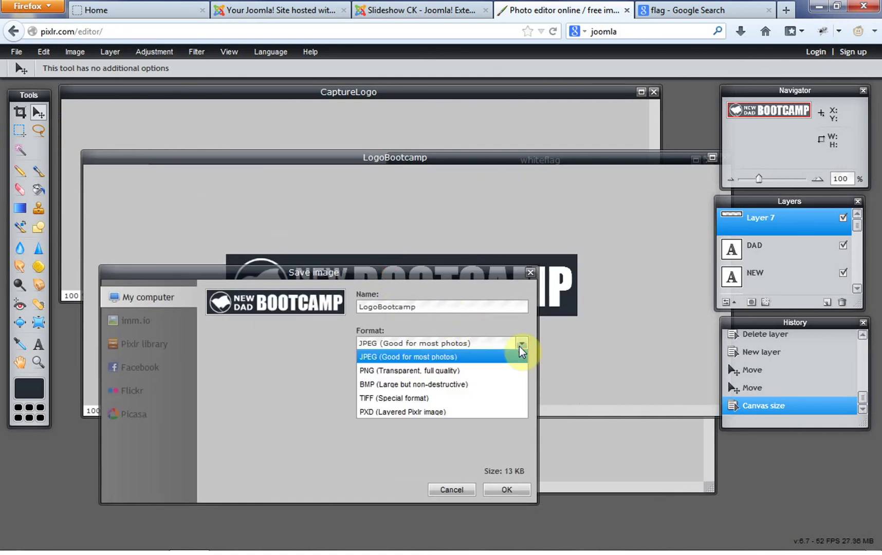
{"action": "left_click", "coordinate": [488, 415]}
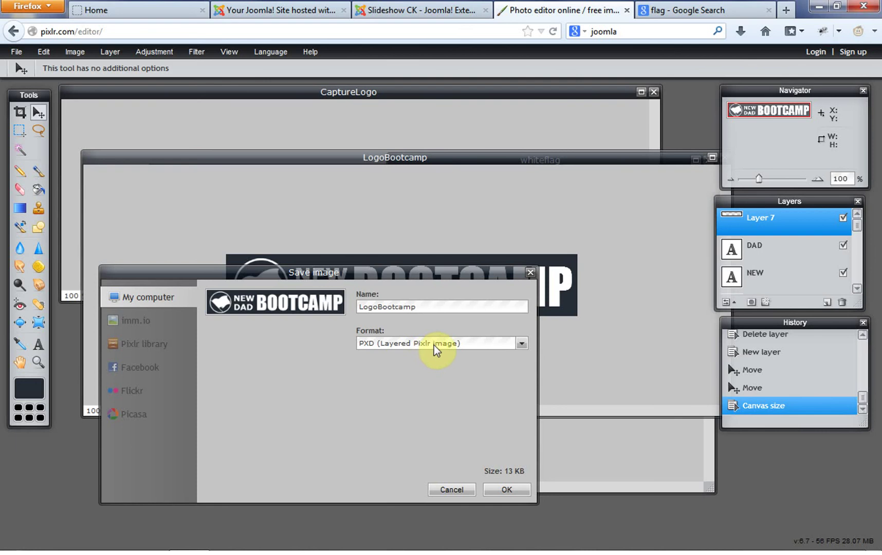
{"action": "left_click_drag", "start_coordinate": [462, 275], "coordinate": [574, 206]}
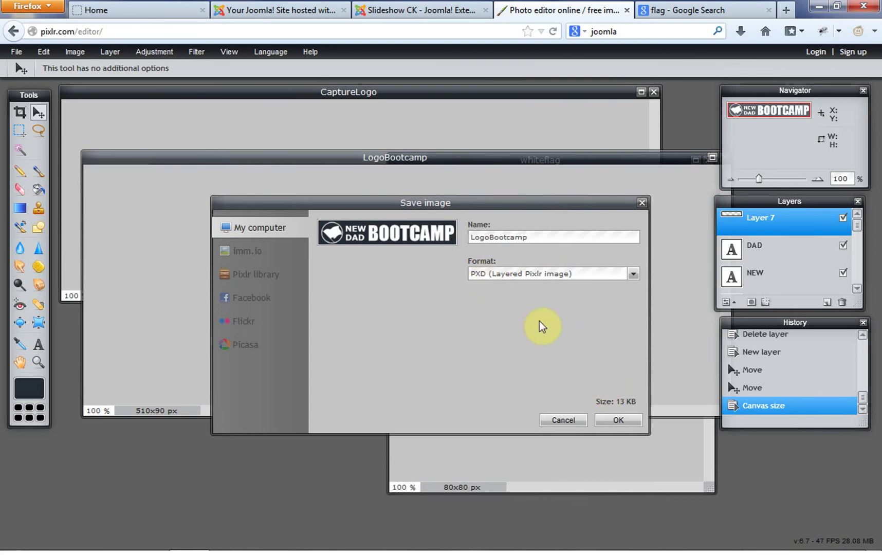
{"action": "left_click_drag", "start_coordinate": [547, 201], "coordinate": [507, 237]}
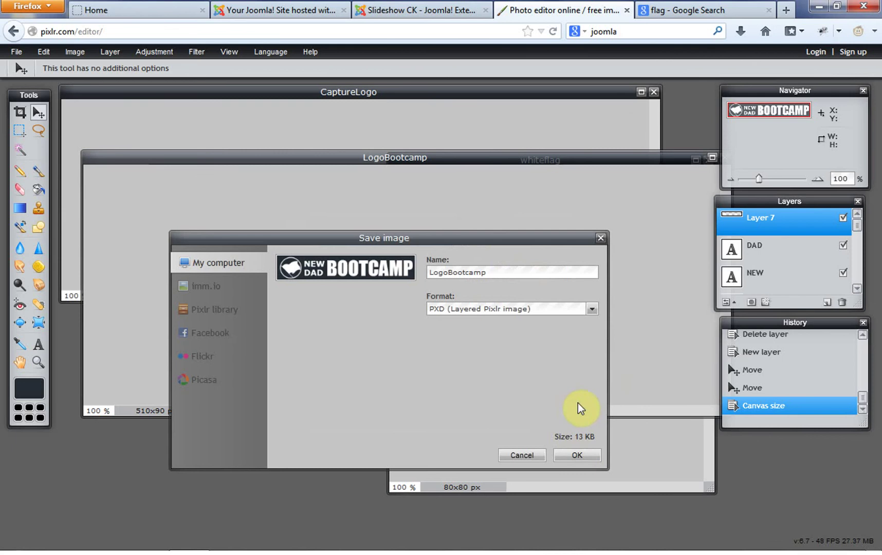
{"action": "left_click", "coordinate": [576, 456]}
{"action": "left_click", "coordinate": [355, 254]}
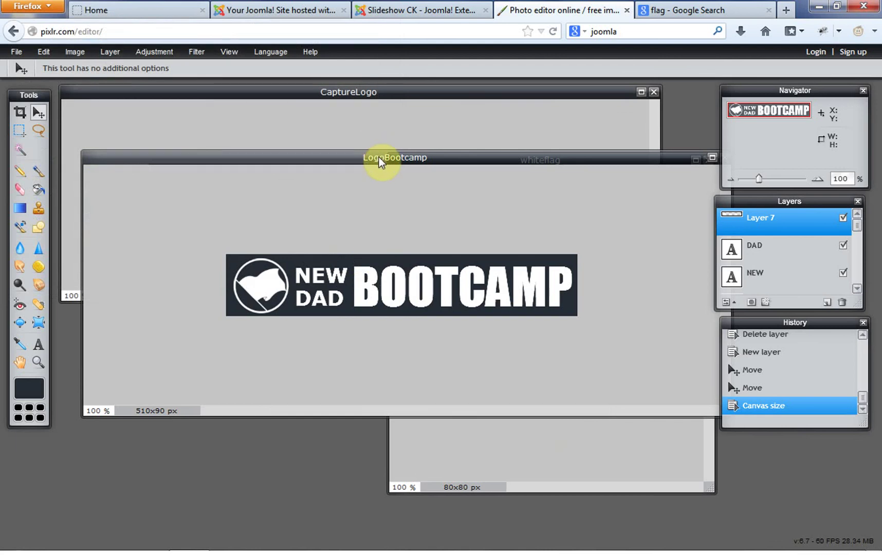
In the Afterburner2 - Default Style tab, set Logo Type to Custom and open the Custom Logo picker.
{"action": "left_click", "coordinate": [312, 10]}
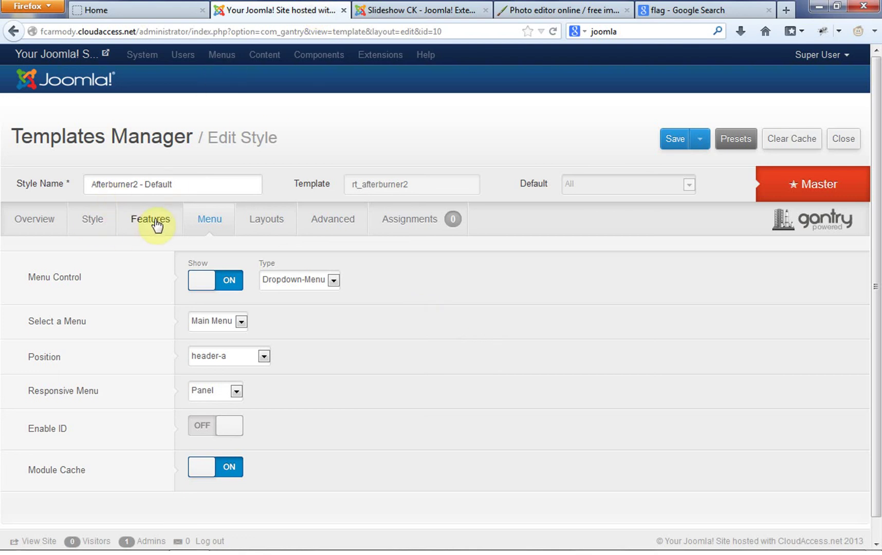
{"action": "left_click", "coordinate": [100, 222]}
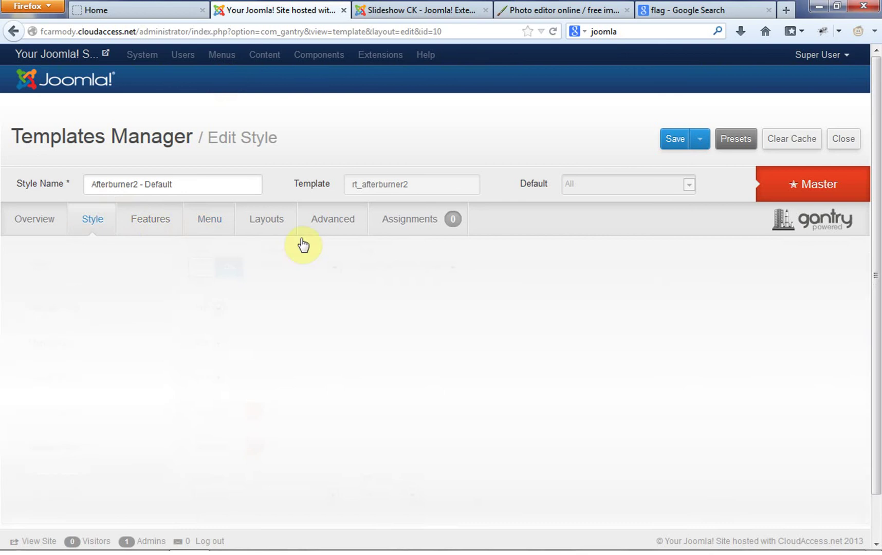
{"action": "left_click", "coordinate": [427, 283]}
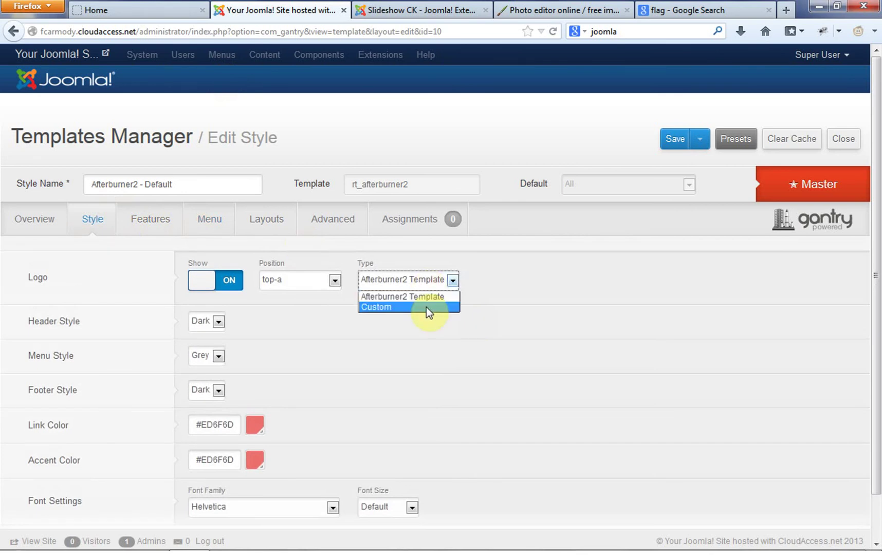
{"action": "left_click", "coordinate": [426, 307]}
{"action": "left_click", "coordinate": [512, 319]}
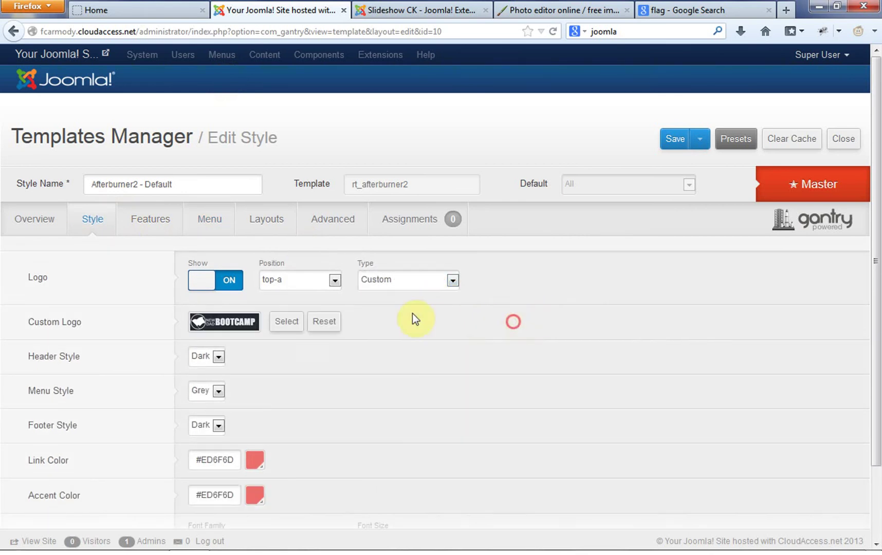
{"action": "left_click", "coordinate": [286, 321]}
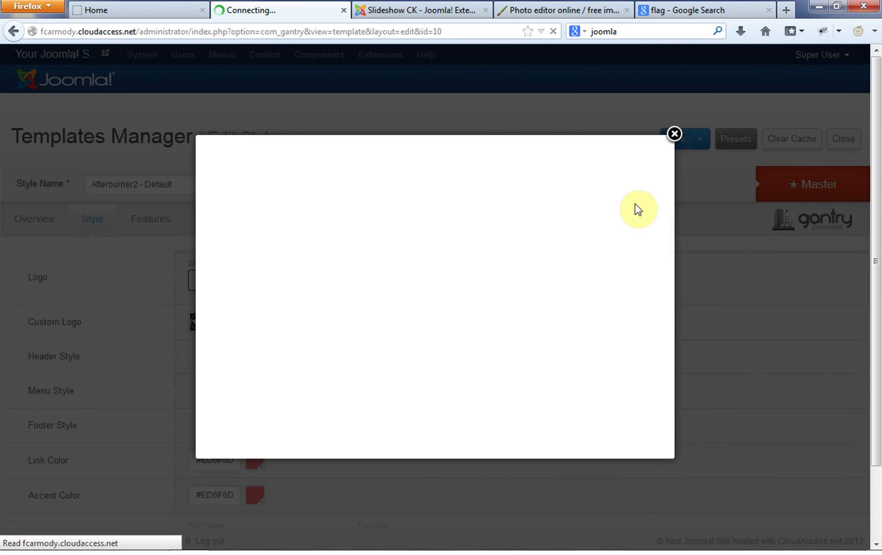
Browse to LogoBootcamp.jpg and upload it to the site's images.
{"action": "left_click_drag", "start_coordinate": [663, 192], "coordinate": [663, 393]}
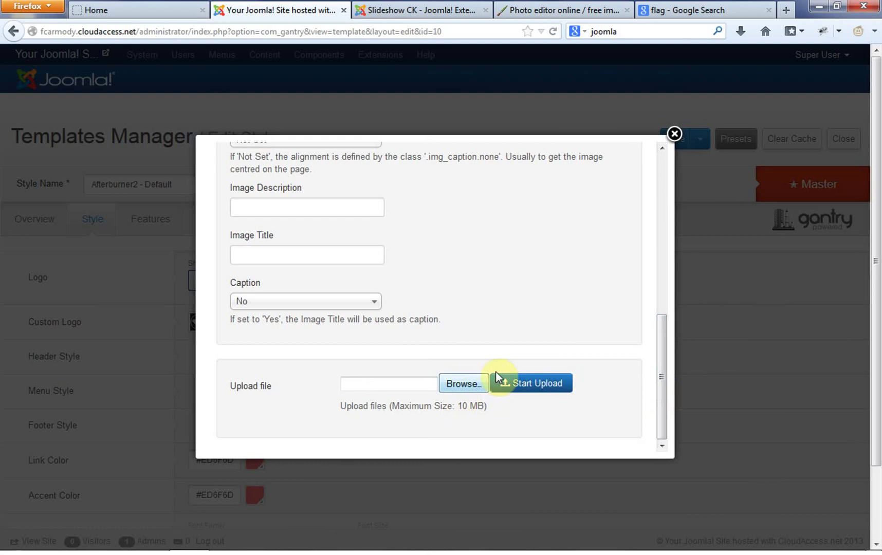
{"action": "left_click", "coordinate": [460, 389]}
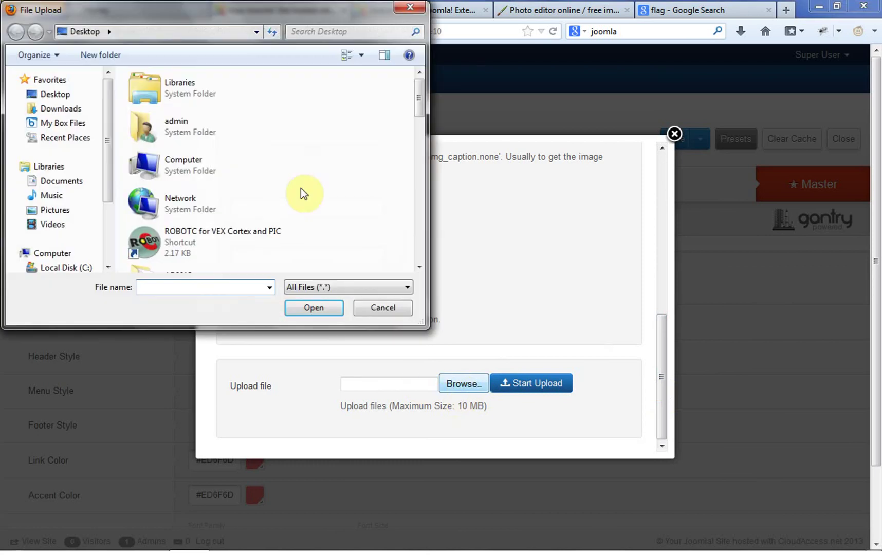
{"action": "left_click_drag", "start_coordinate": [419, 116], "coordinate": [418, 216]}
{"action": "left_click", "coordinate": [190, 198]}
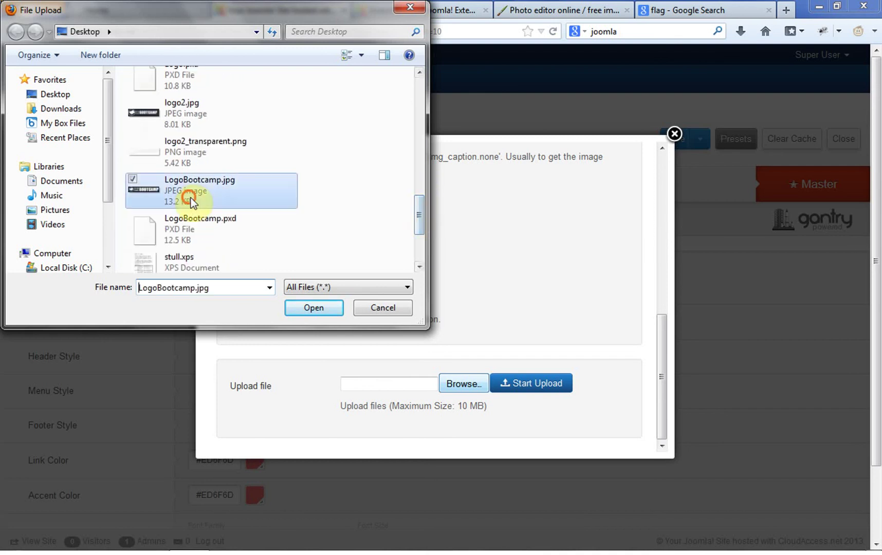
{"action": "left_click", "coordinate": [334, 309]}
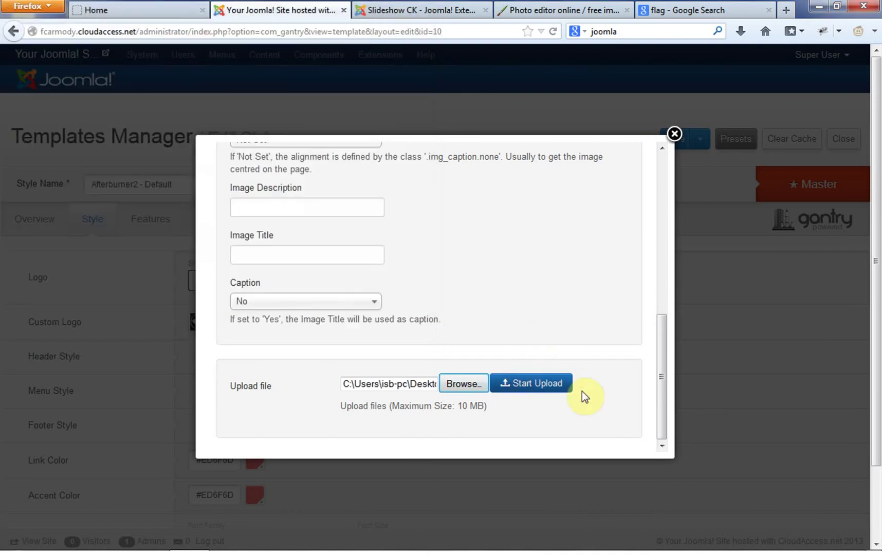
{"action": "left_click", "coordinate": [530, 390]}
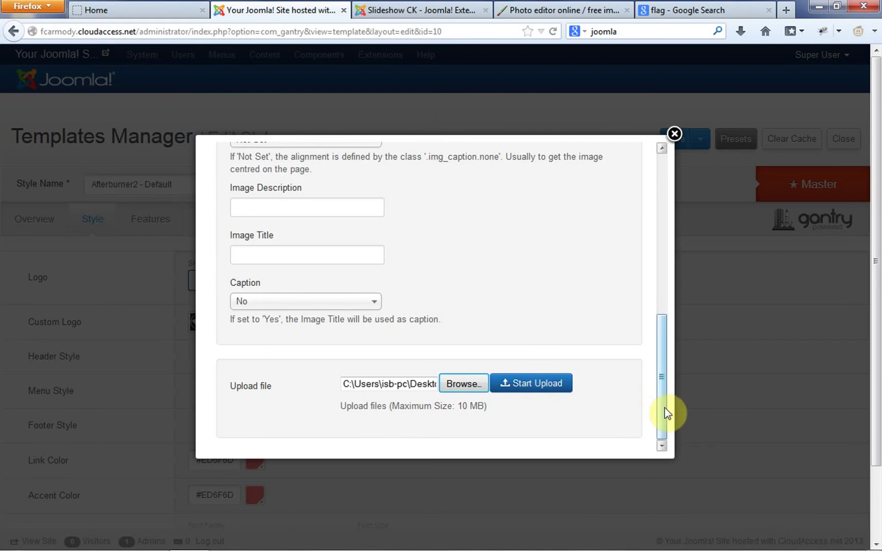
{"action": "scroll", "coordinate": [666, 399], "scroll_direction": "up", "scroll_amount": 5}
{"action": "scroll", "coordinate": [677, 378], "scroll_direction": "down", "scroll_amount": 5}
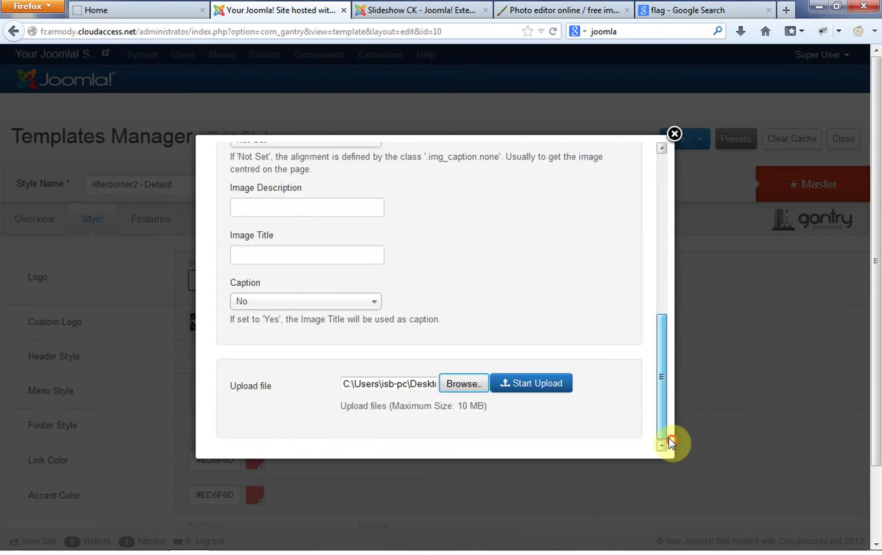
{"action": "left_click", "coordinate": [551, 385]}
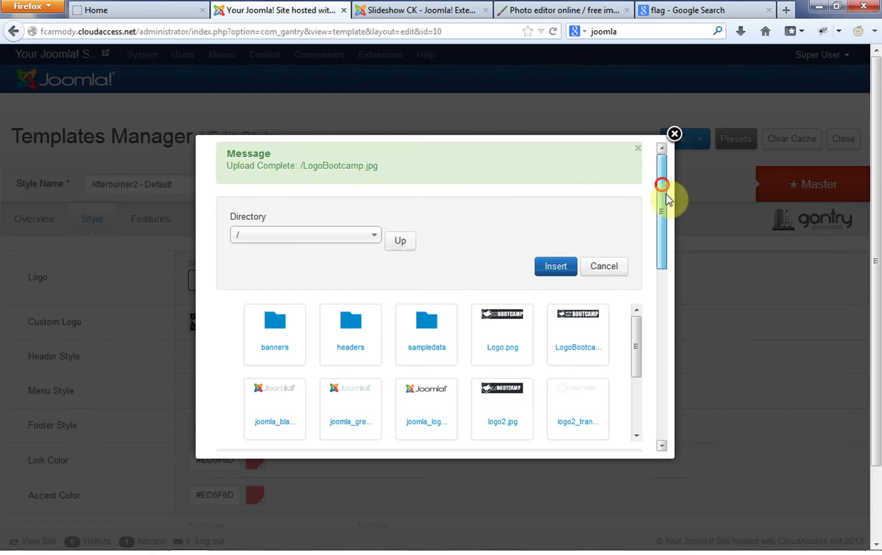
Select the uploaded LogoBootcamp image, describe it as 'Logo', and insert it as the custom logo.
{"action": "left_click_drag", "start_coordinate": [664, 192], "coordinate": [666, 222]}
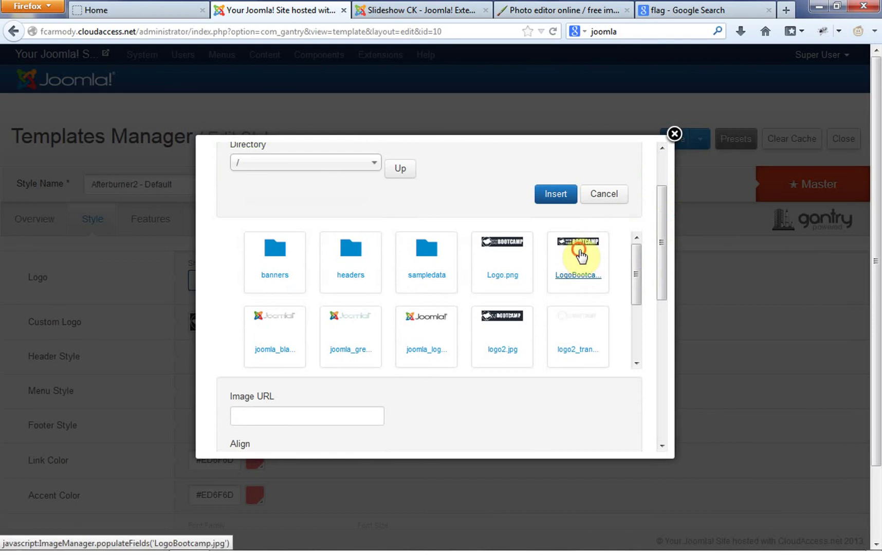
{"action": "left_click", "coordinate": [580, 257]}
{"action": "left_click_drag", "start_coordinate": [660, 274], "coordinate": [678, 318]}
{"action": "left_click", "coordinate": [321, 366]}
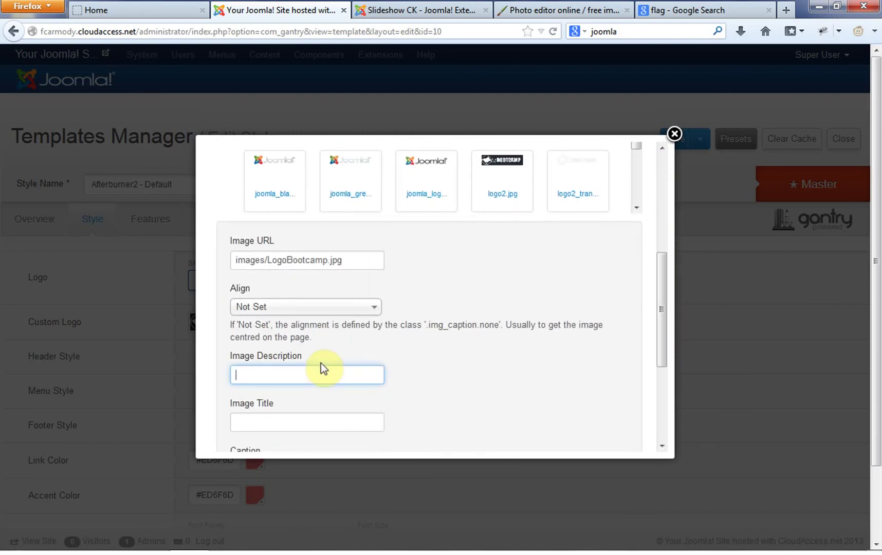
{"action": "type", "text": "Logo"}
{"action": "left_click_drag", "start_coordinate": [663, 356], "coordinate": [578, 242]}
{"action": "left_click", "coordinate": [556, 217]}
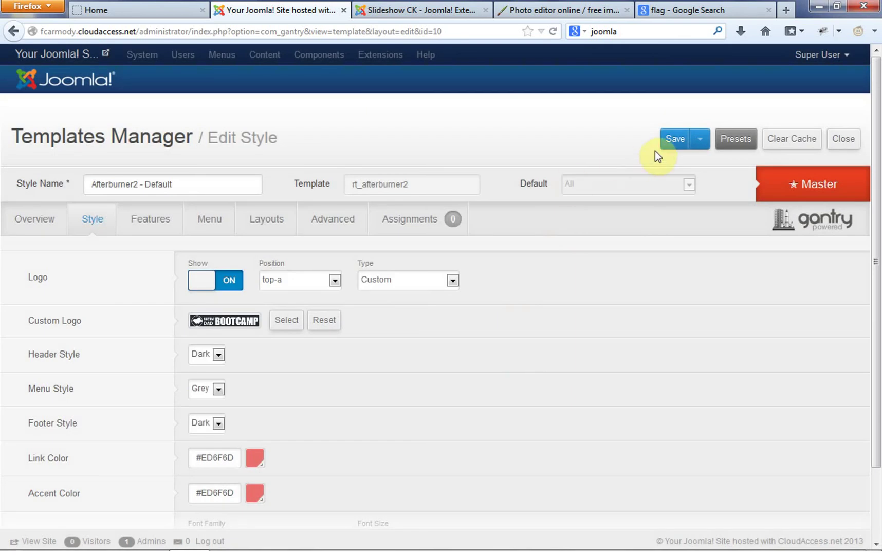
Save the Afterburner2 style and reload the front-end home page to see the NEW DAD BOOTCAMP logo.
{"action": "left_click", "coordinate": [675, 145]}
{"action": "left_click", "coordinate": [151, 10]}
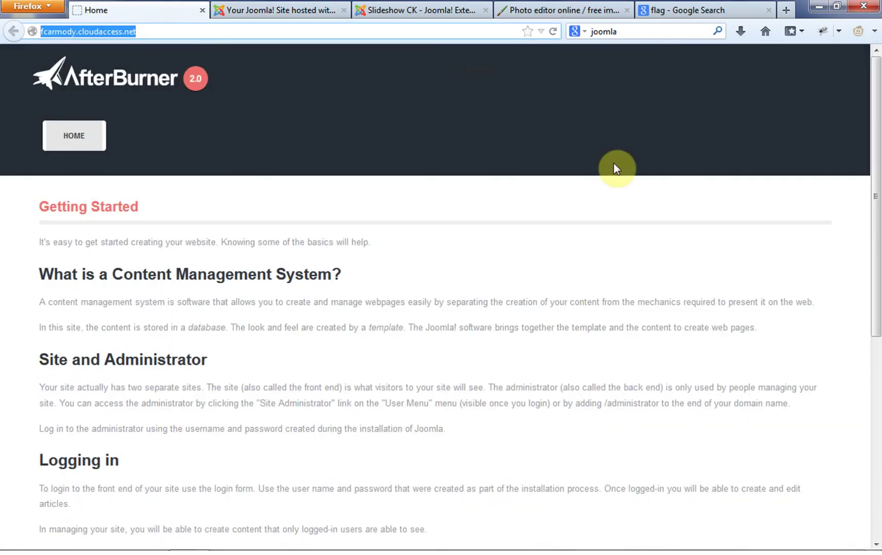
{"action": "left_click", "coordinate": [551, 30]}
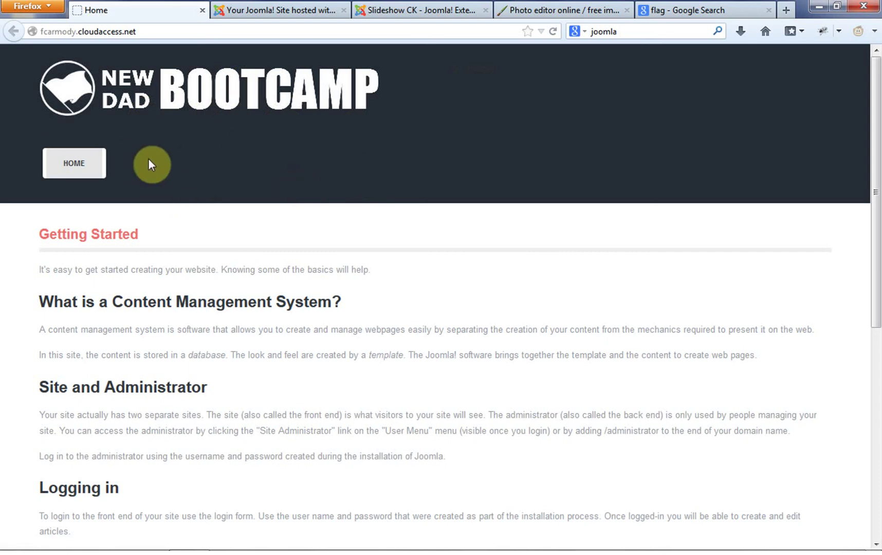
{"action": "left_click", "coordinate": [293, 10]}
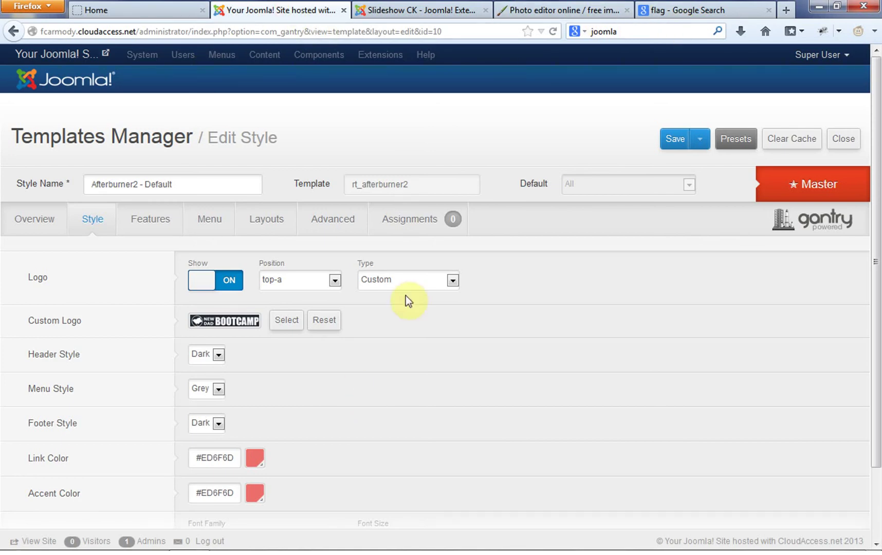
{"action": "left_click", "coordinate": [206, 10]}
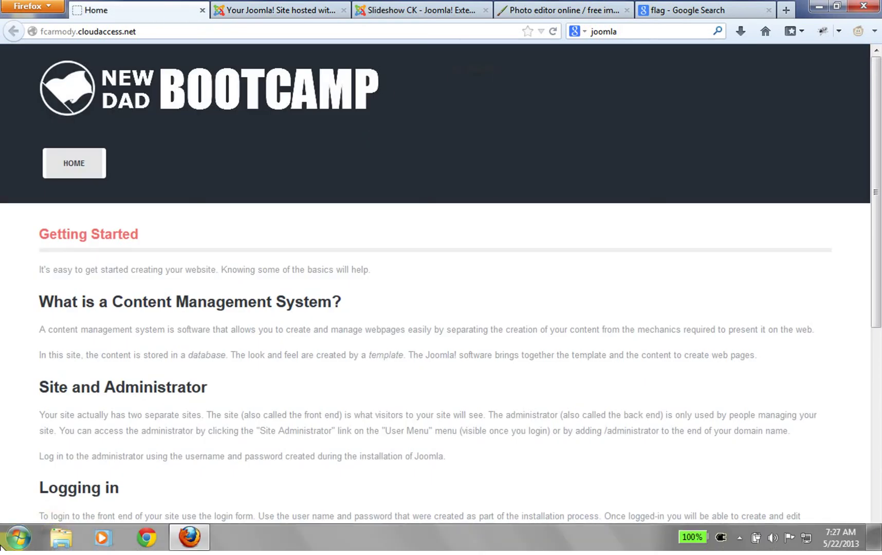
{"action": "left_click", "coordinate": [739, 539]}
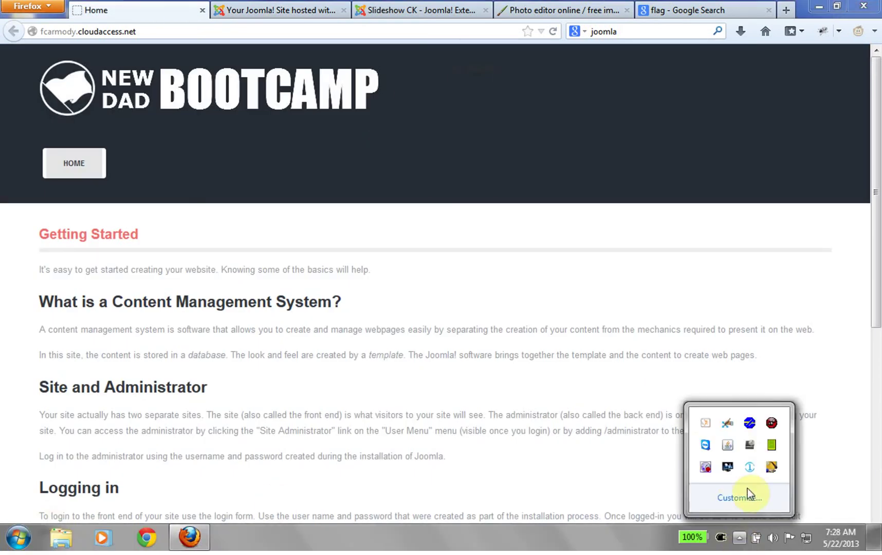
{"action": "right_click", "coordinate": [706, 469]}
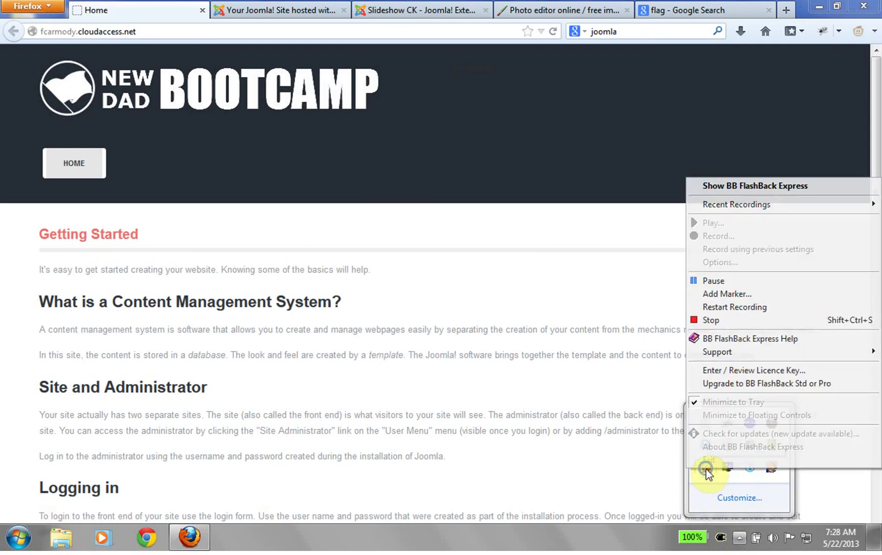